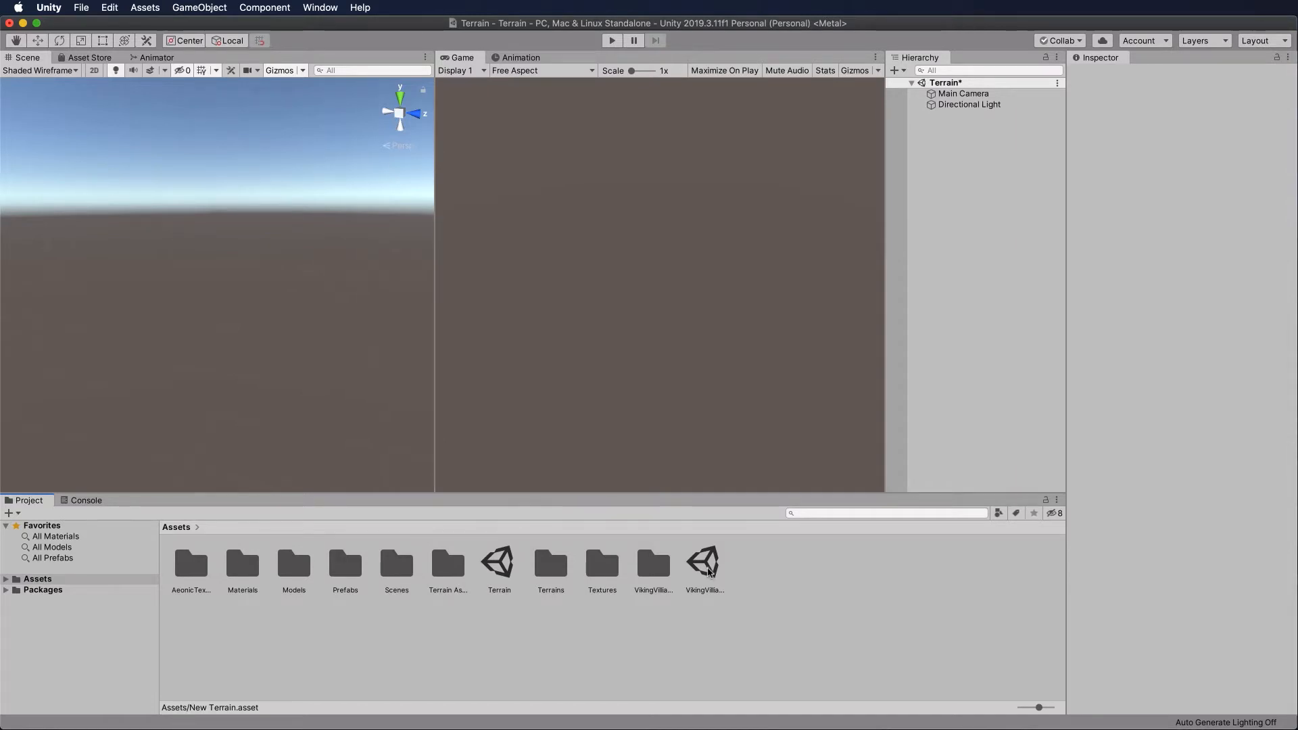
- Open the VikingVilliageExample scene, saving the changes made in the Terrain scene
{"action": "double_click", "coordinate": [708, 572]}
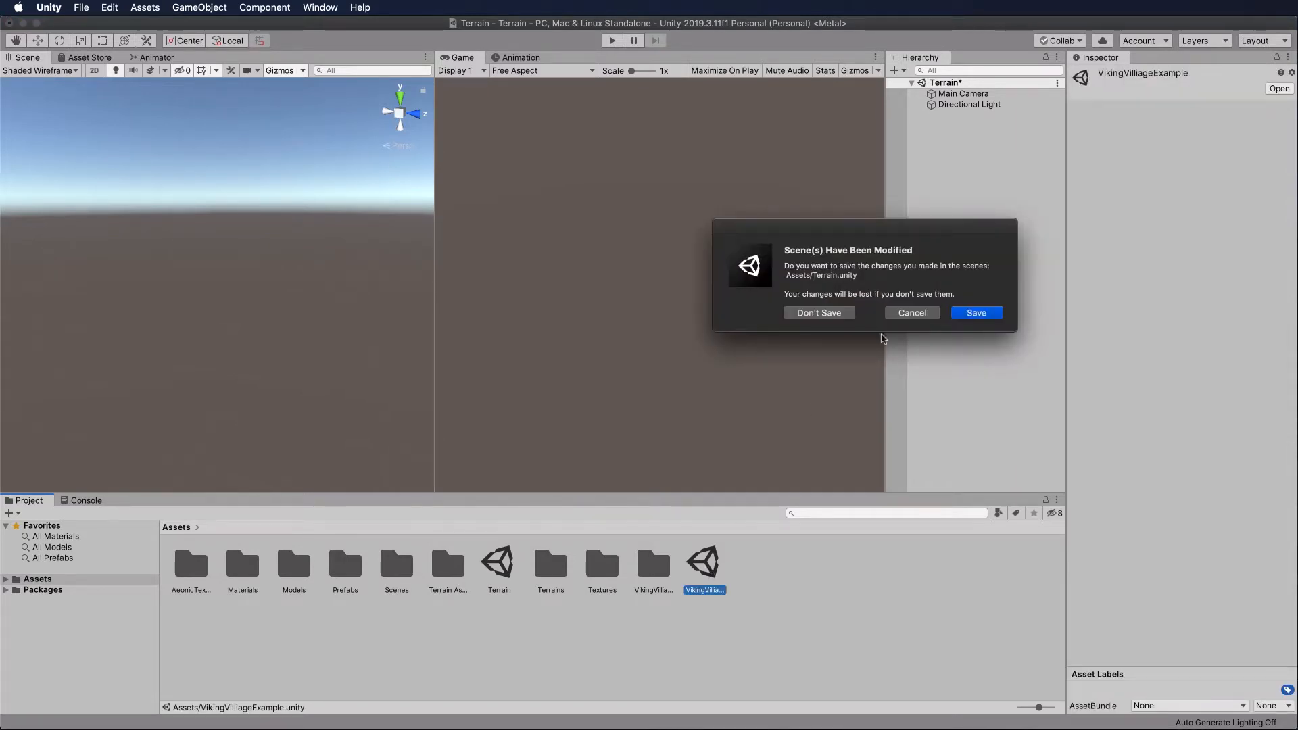
{"action": "left_click", "coordinate": [978, 313]}
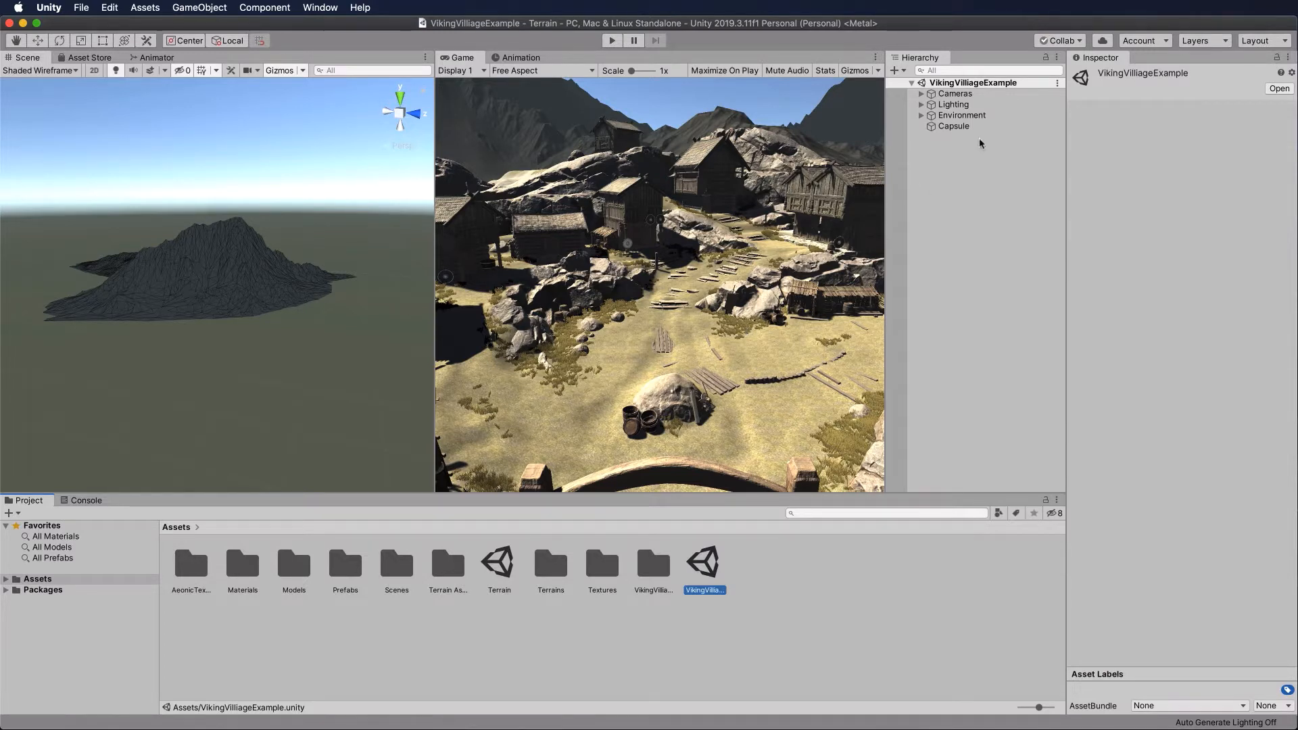
{"action": "scroll", "coordinate": [212, 258], "scroll_direction": "up", "scroll_amount": 3}
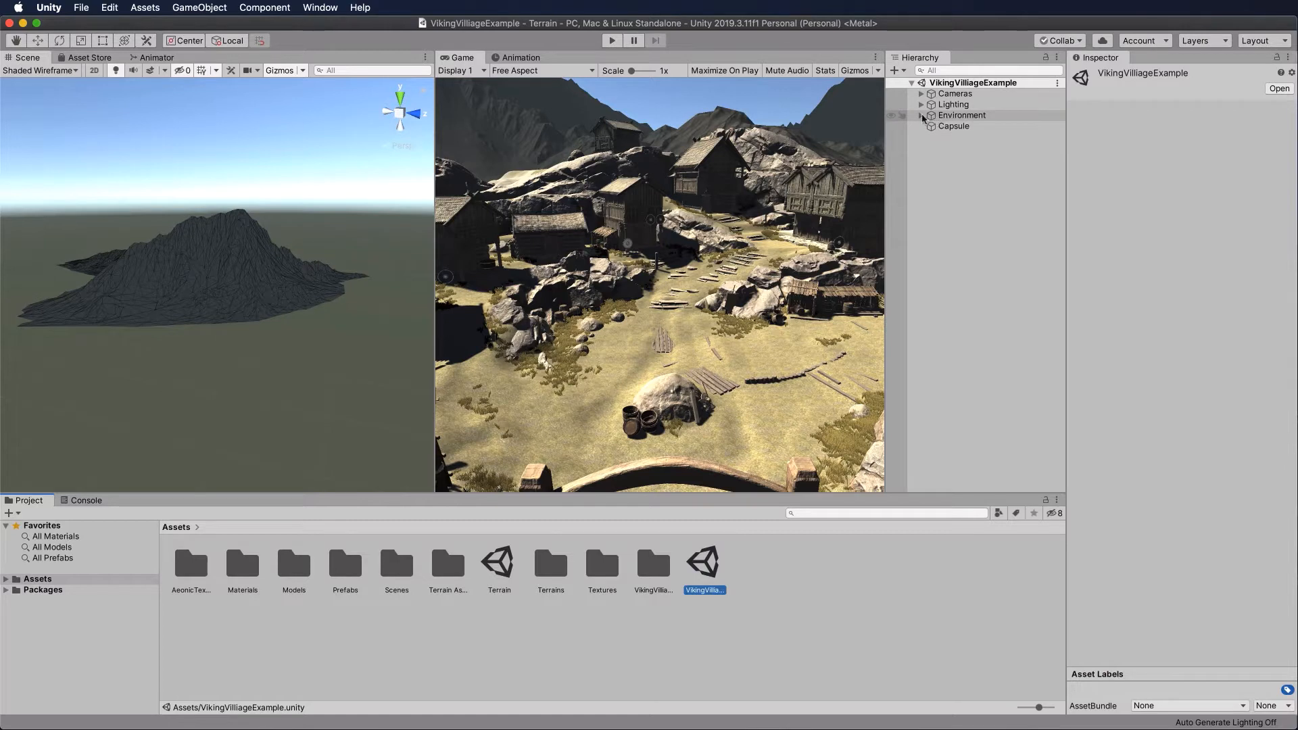
- Expand the Environment object in the scene hierarchy and select it
{"action": "left_click", "coordinate": [923, 116]}
{"action": "left_click", "coordinate": [969, 117]}
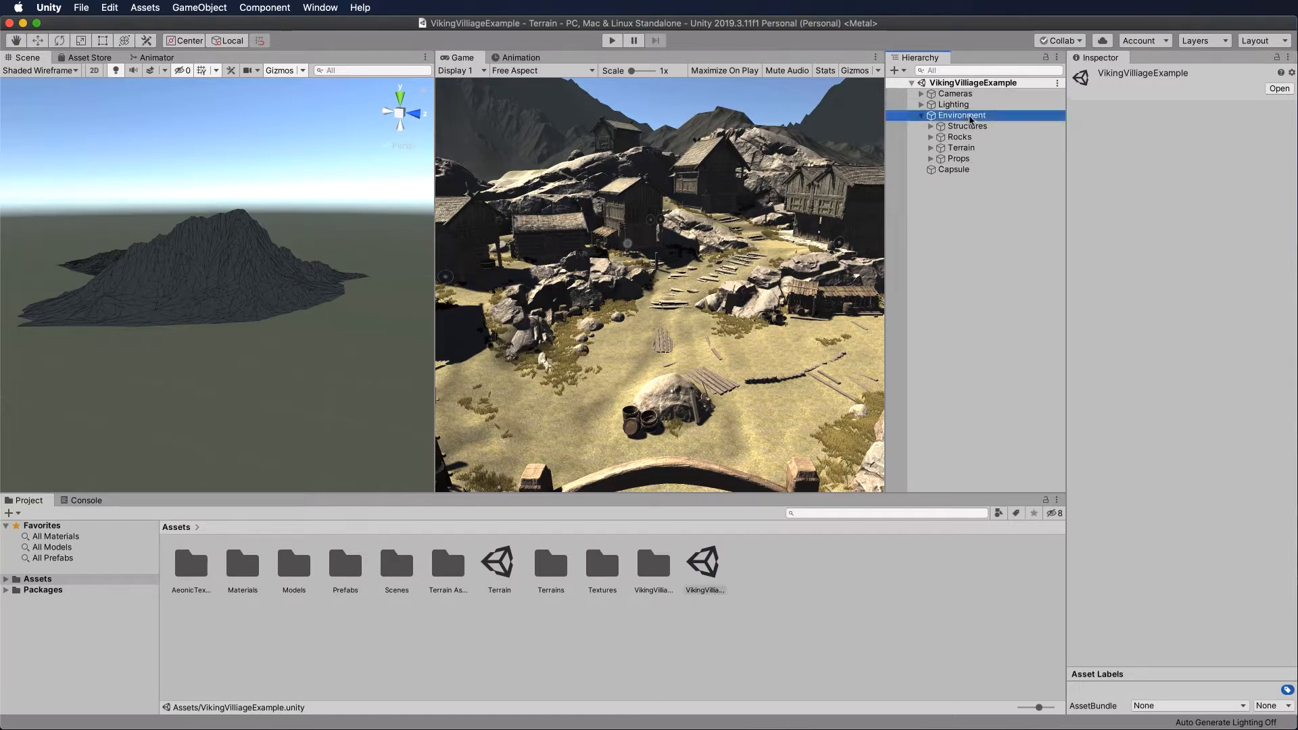
{"action": "scroll", "coordinate": [125, 217], "scroll_direction": "up", "scroll_amount": 5}
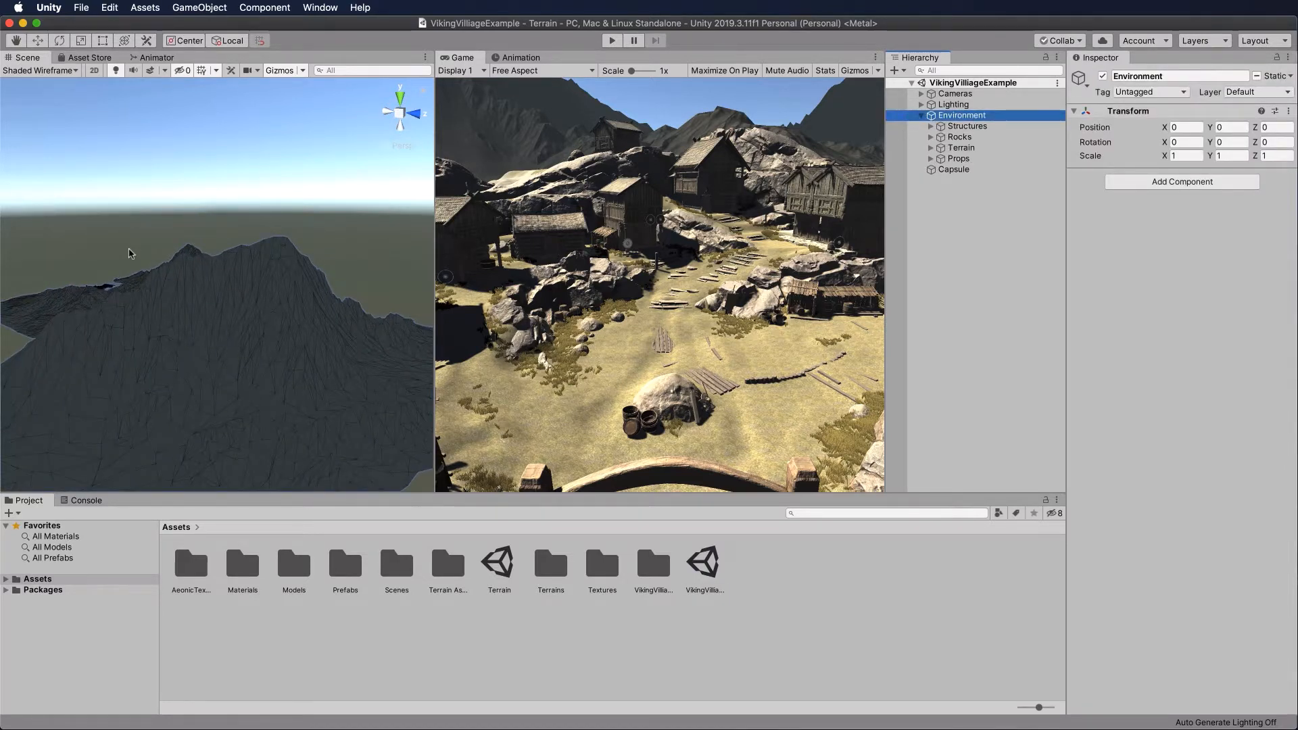
- Examine the Viking village and the mountain terrains surrounding it from several distances and angles
{"action": "left_click_drag", "start_coordinate": [129, 253], "coordinate": [353, 338], "text": "alt"}
{"action": "scroll", "coordinate": [311, 292], "scroll_direction": "down", "scroll_amount": 2}
{"action": "scroll", "coordinate": [349, 340], "scroll_direction": "up", "scroll_amount": 5}
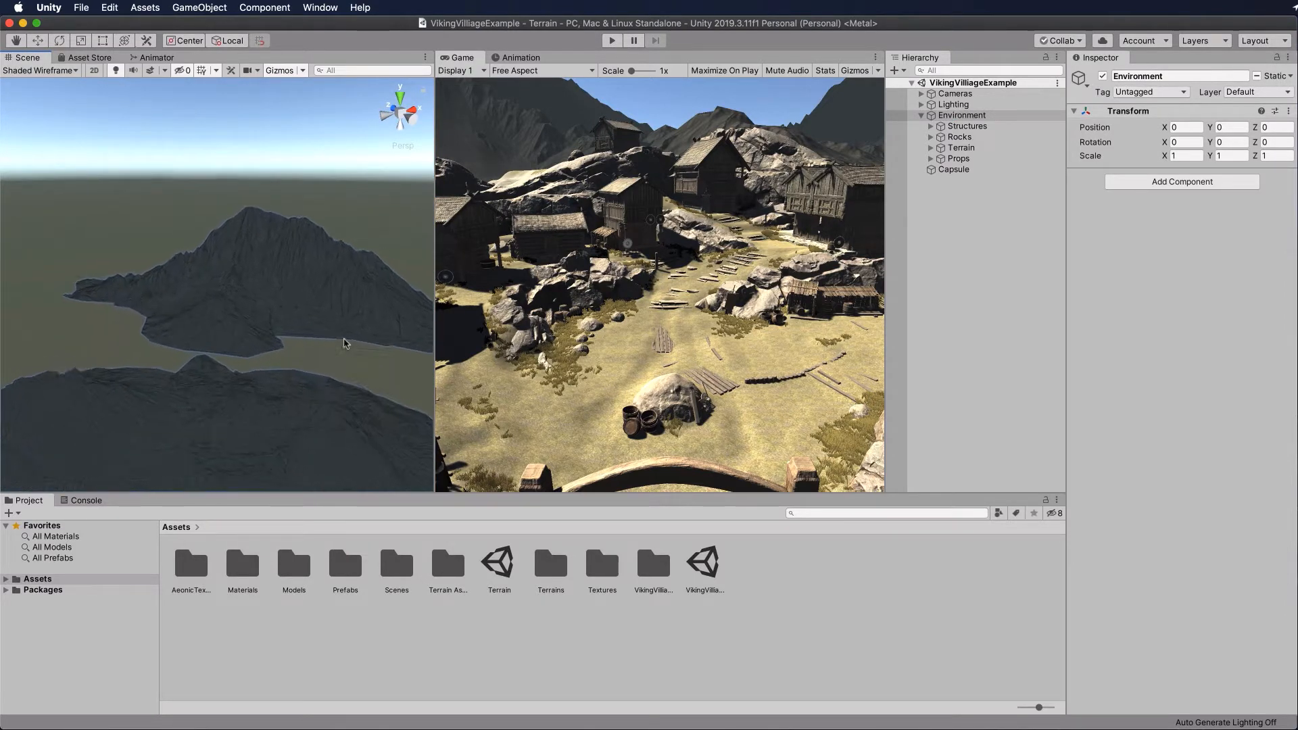
{"action": "middle_click_drag", "start_coordinate": [345, 343], "coordinate": [282, 209]}
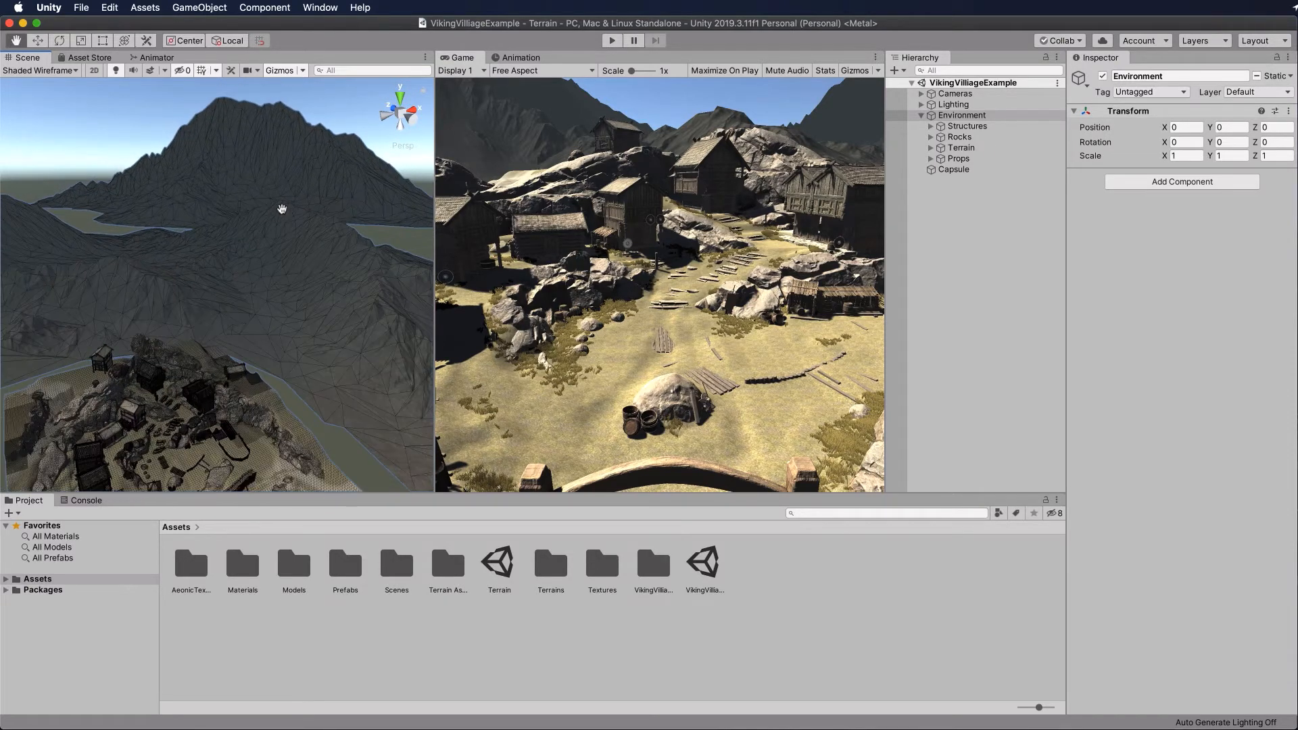
{"action": "scroll", "coordinate": [282, 209], "scroll_direction": "down", "scroll_amount": 4}
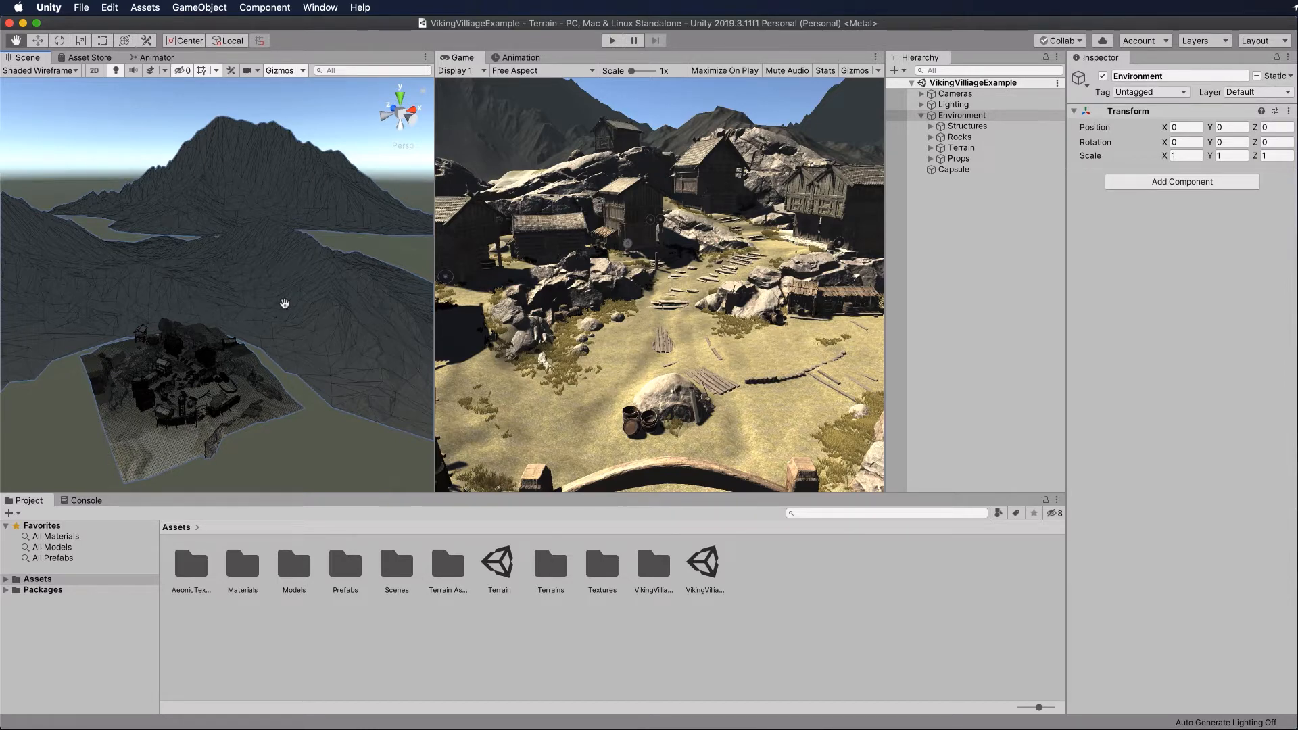
{"action": "scroll", "coordinate": [275, 295], "scroll_direction": "up", "scroll_amount": 5}
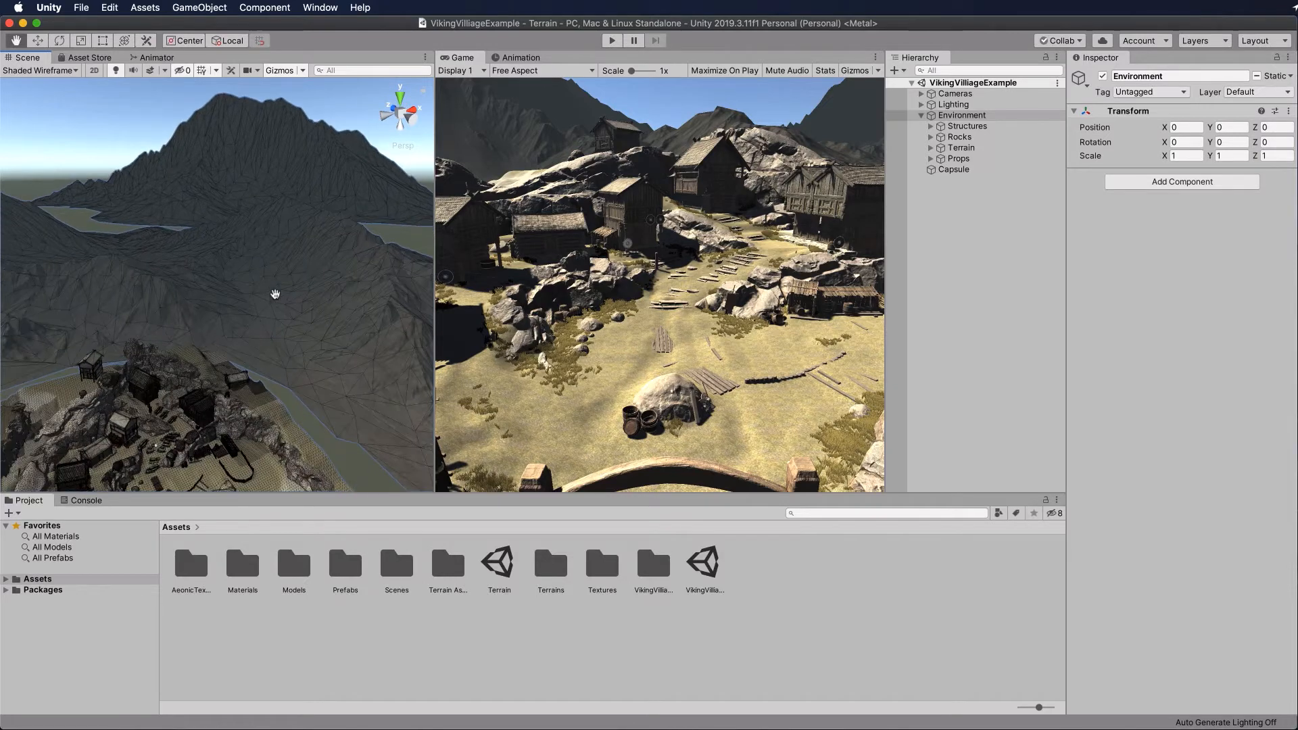
{"action": "left_click_drag", "start_coordinate": [309, 308], "coordinate": [491, 269], "text": "alt"}
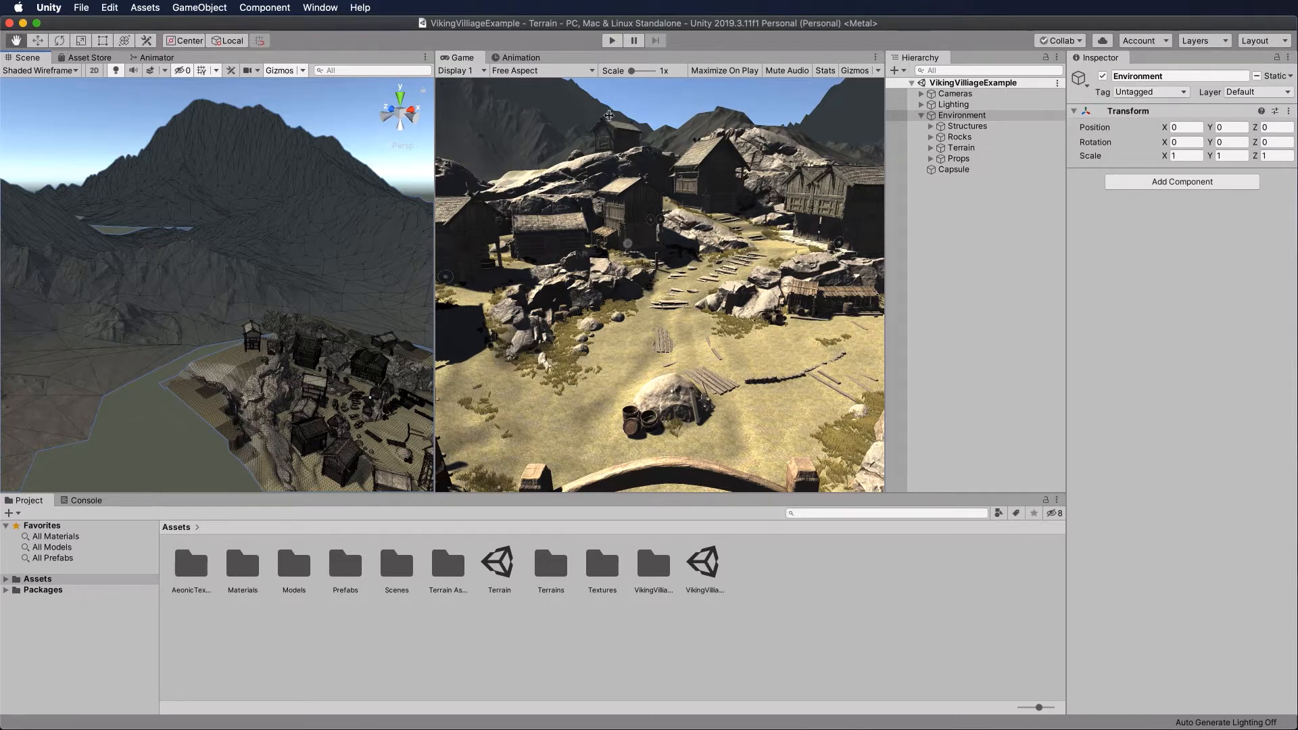
{"action": "scroll", "coordinate": [232, 182], "scroll_direction": "down", "scroll_amount": 10}
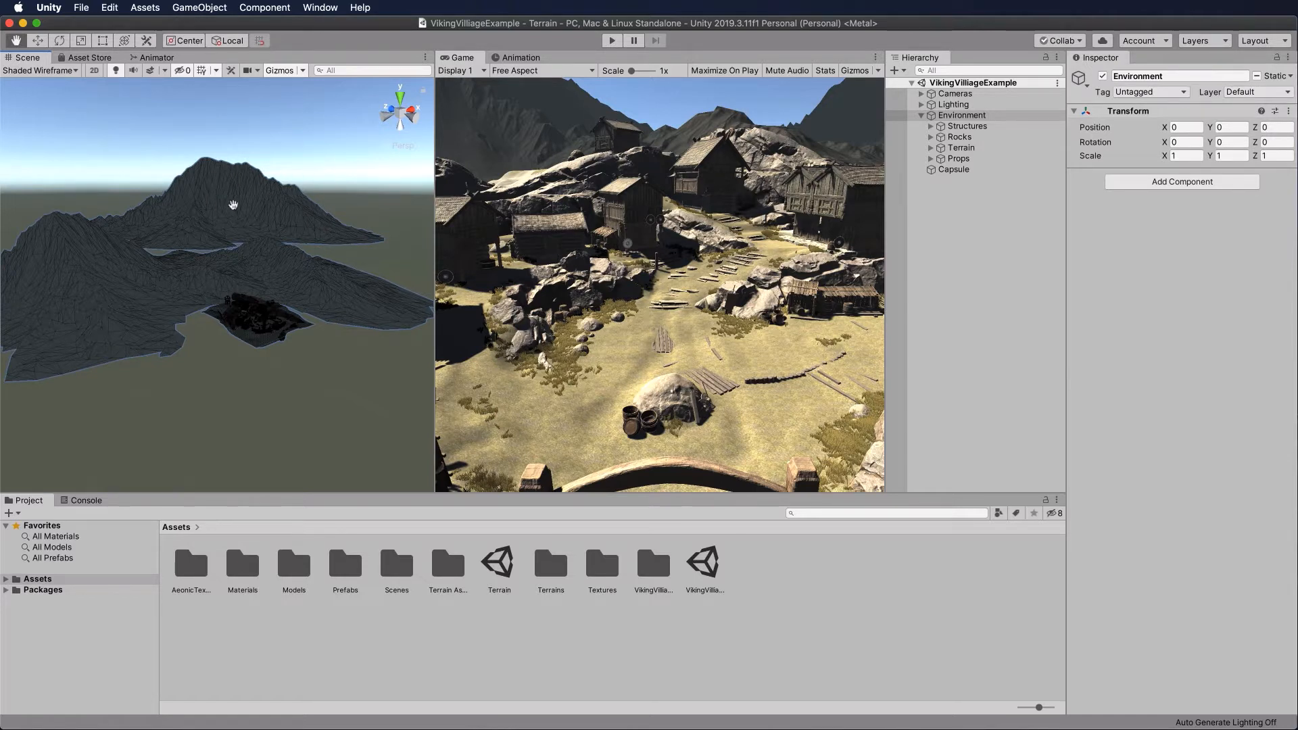
{"action": "scroll", "coordinate": [281, 347], "scroll_direction": "up", "scroll_amount": 2}
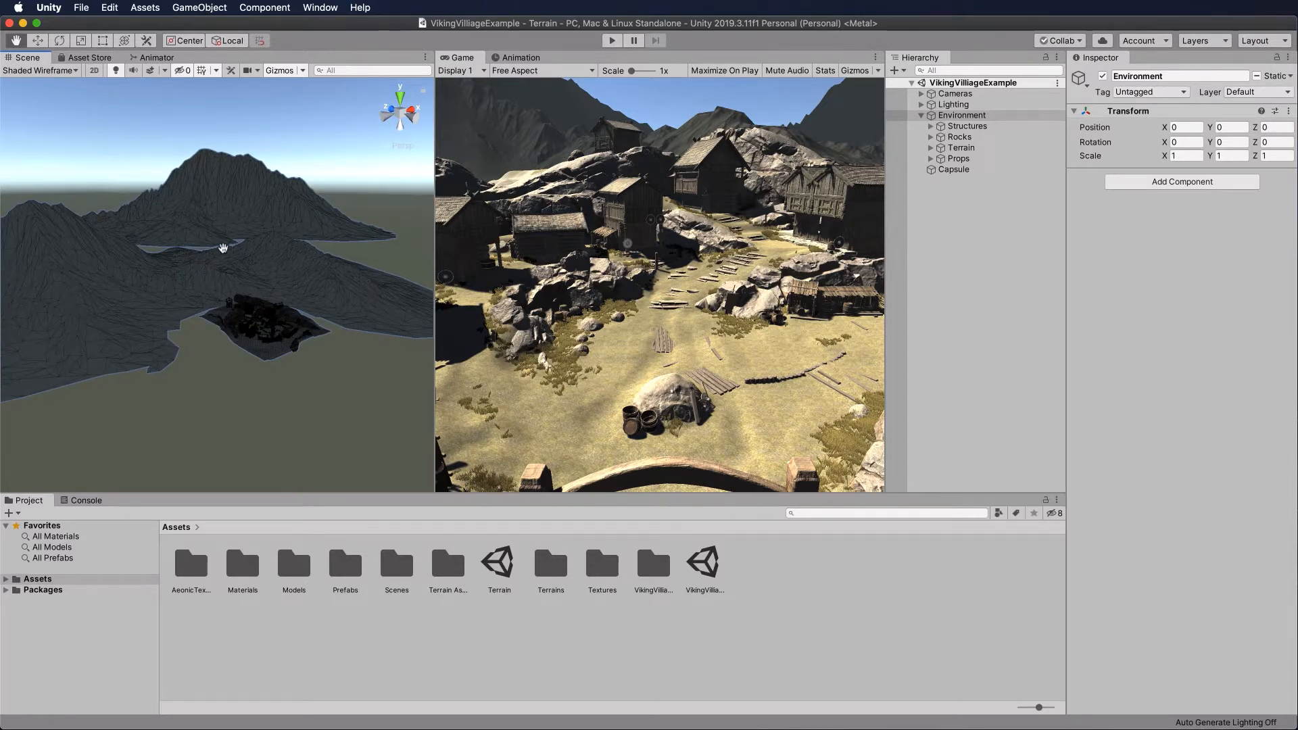
{"action": "scroll", "coordinate": [284, 267], "scroll_direction": "up", "scroll_amount": 3}
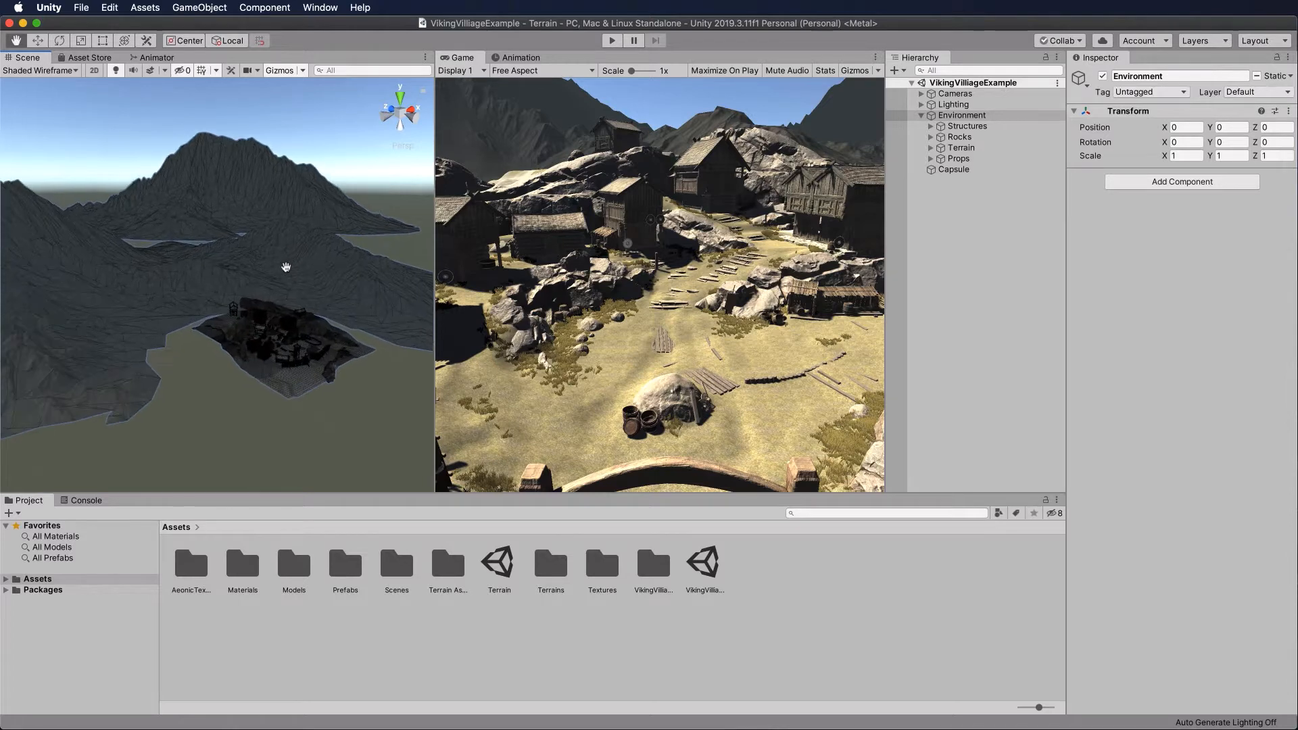
{"action": "scroll", "coordinate": [287, 272], "scroll_direction": "up", "scroll_amount": 3}
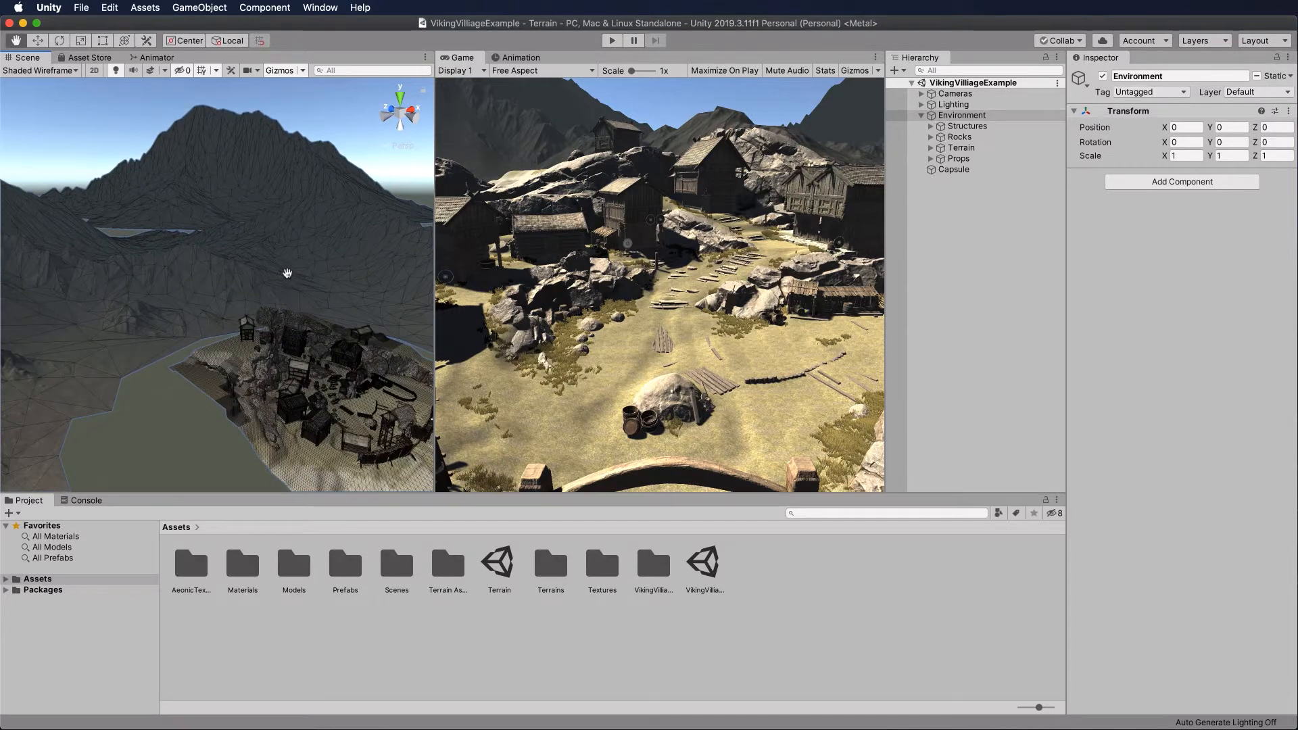
{"action": "left_click_drag", "start_coordinate": [318, 281], "coordinate": [290, 260], "text": "alt"}
{"action": "scroll", "coordinate": [291, 261], "scroll_direction": "up", "scroll_amount": 5}
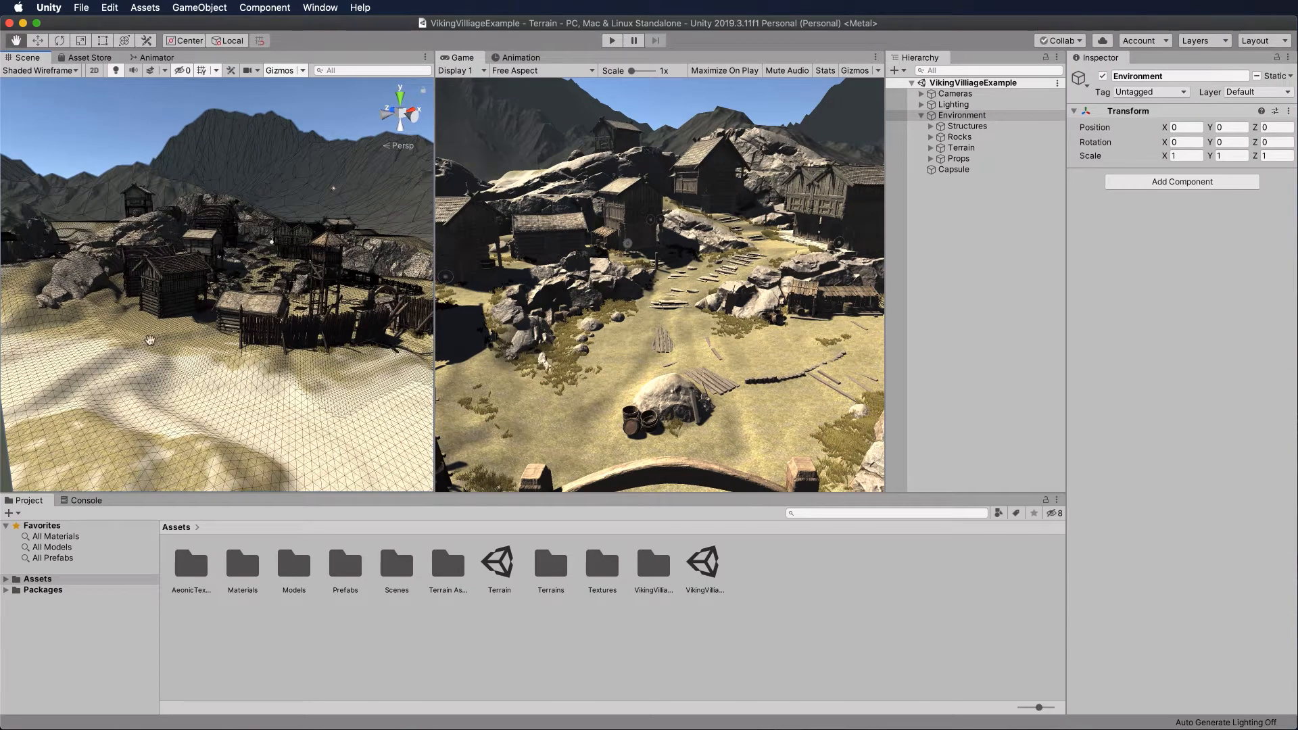
- Activate the Move tool, select the TerrainVillage ground in the scene and frame it
{"action": "key", "text": "w"}
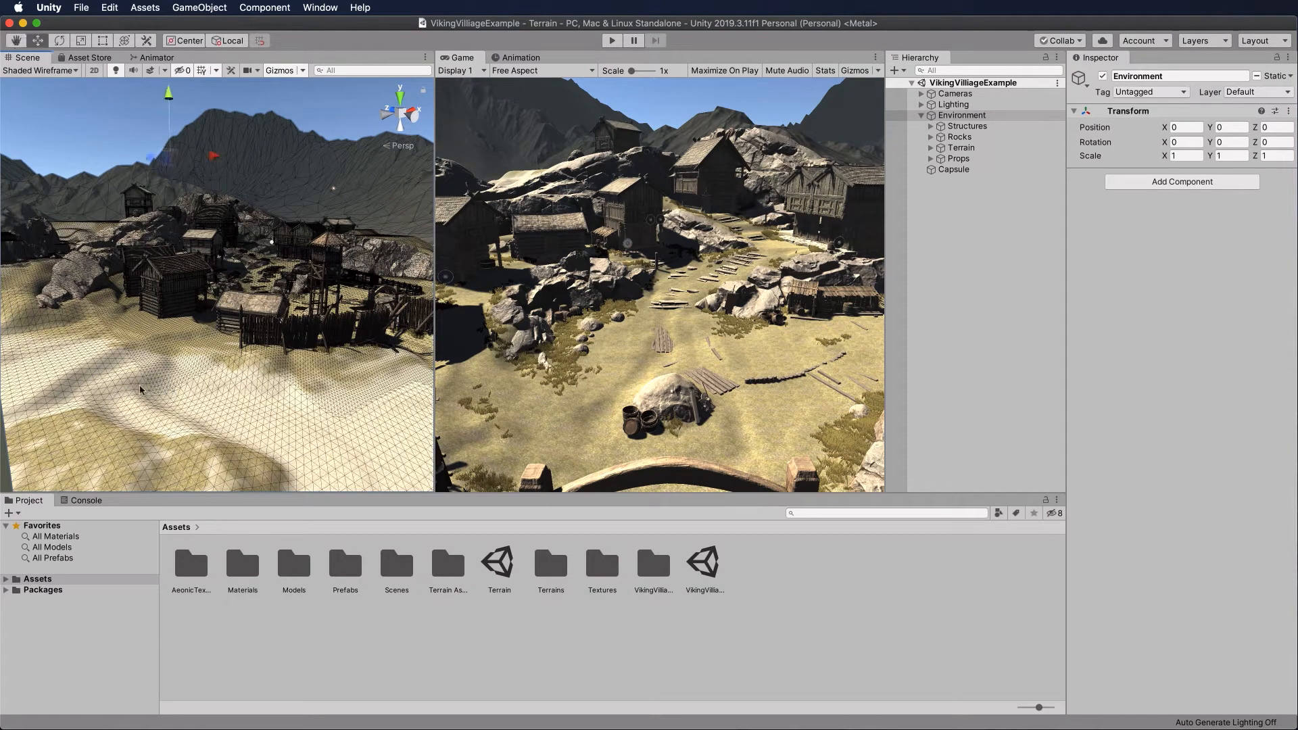
{"action": "left_click", "coordinate": [147, 383]}
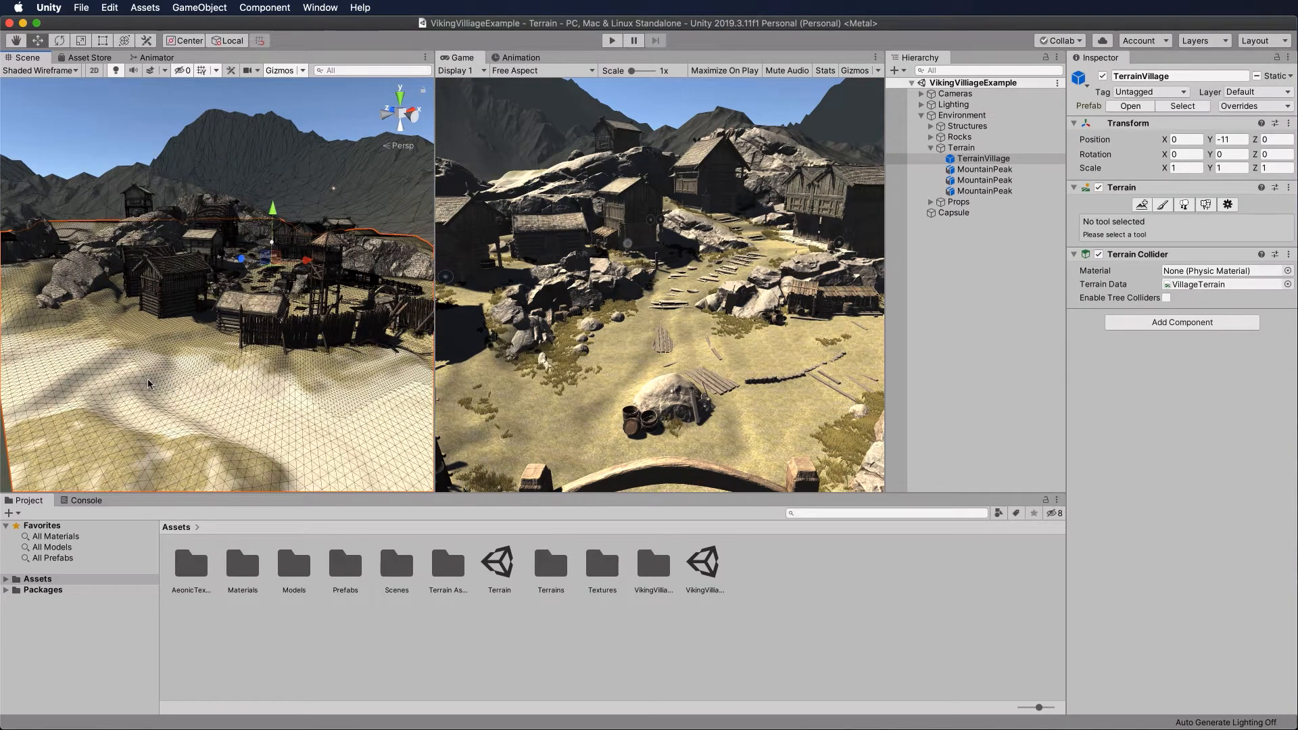
{"action": "key", "text": "f"}
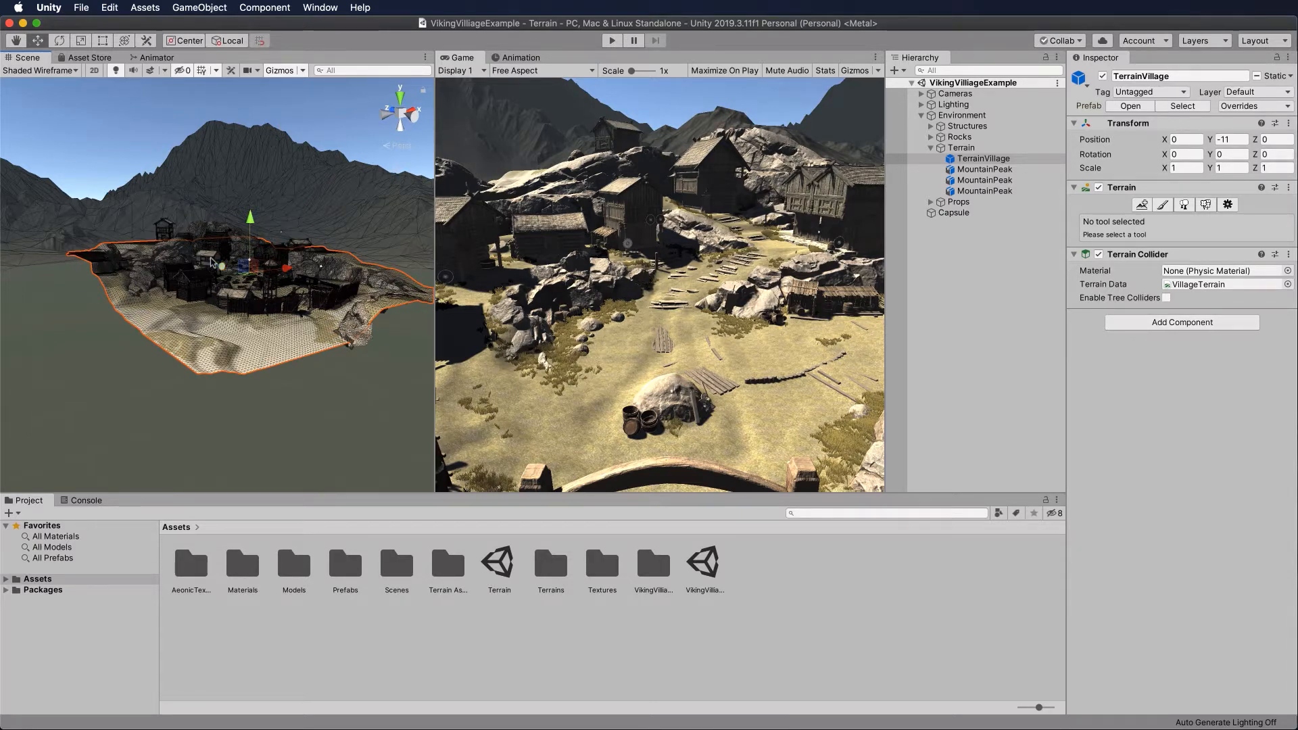
{"action": "scroll", "coordinate": [211, 263], "scroll_direction": "up", "scroll_amount": 6}
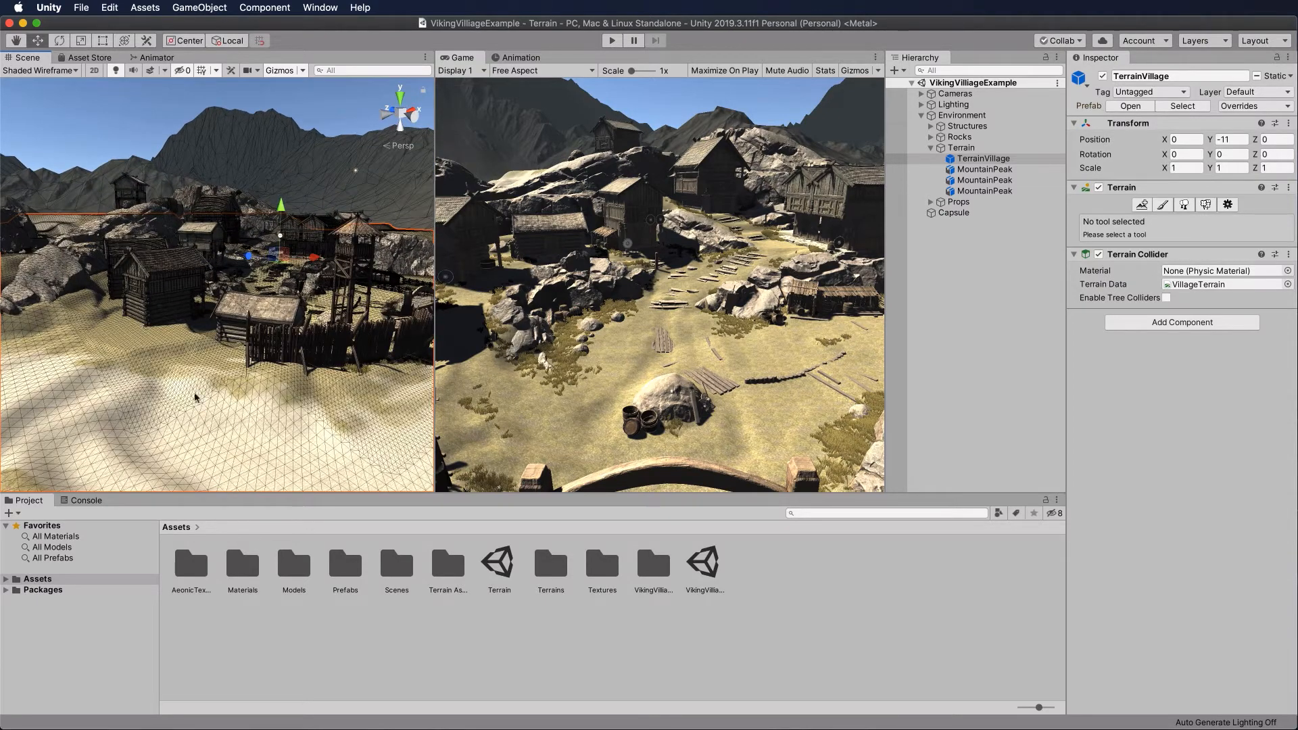
- Inspect a small house, a big house and two rocks of the village by selecting each in the scene
{"action": "left_click", "coordinate": [268, 316]}
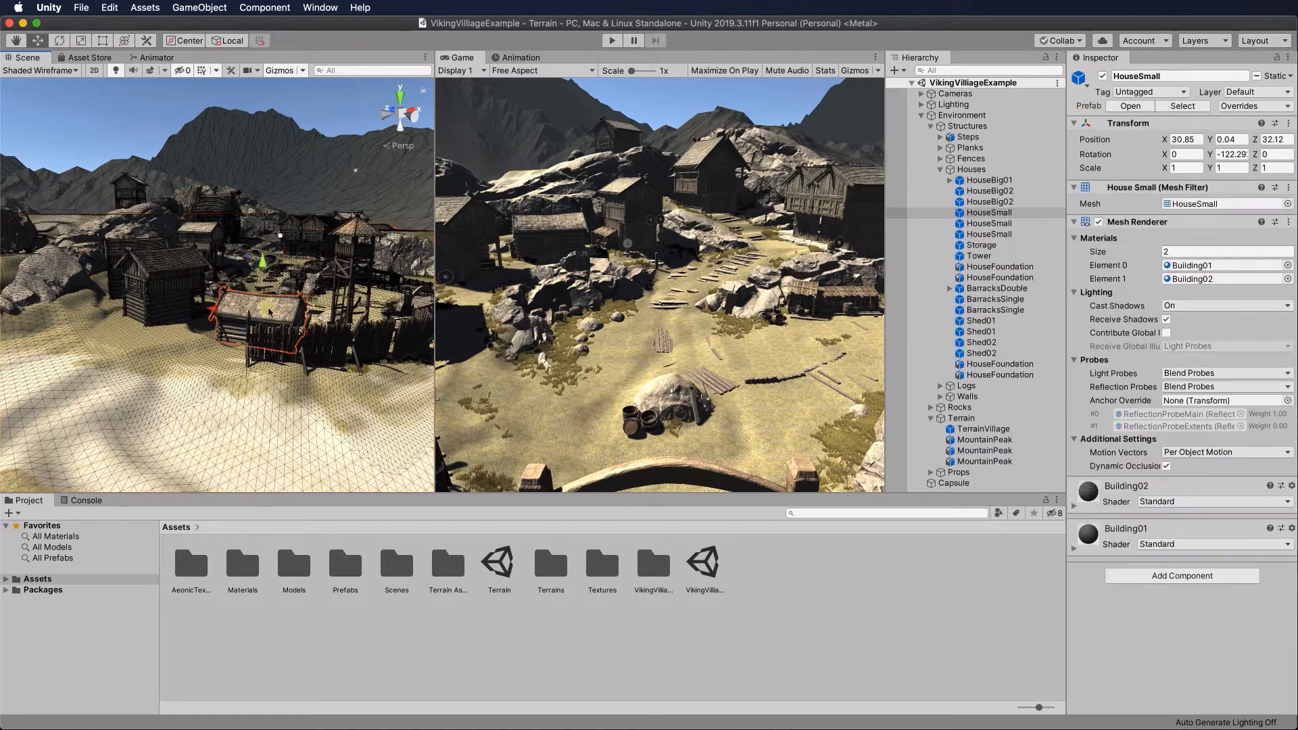
{"action": "left_click", "coordinate": [177, 278]}
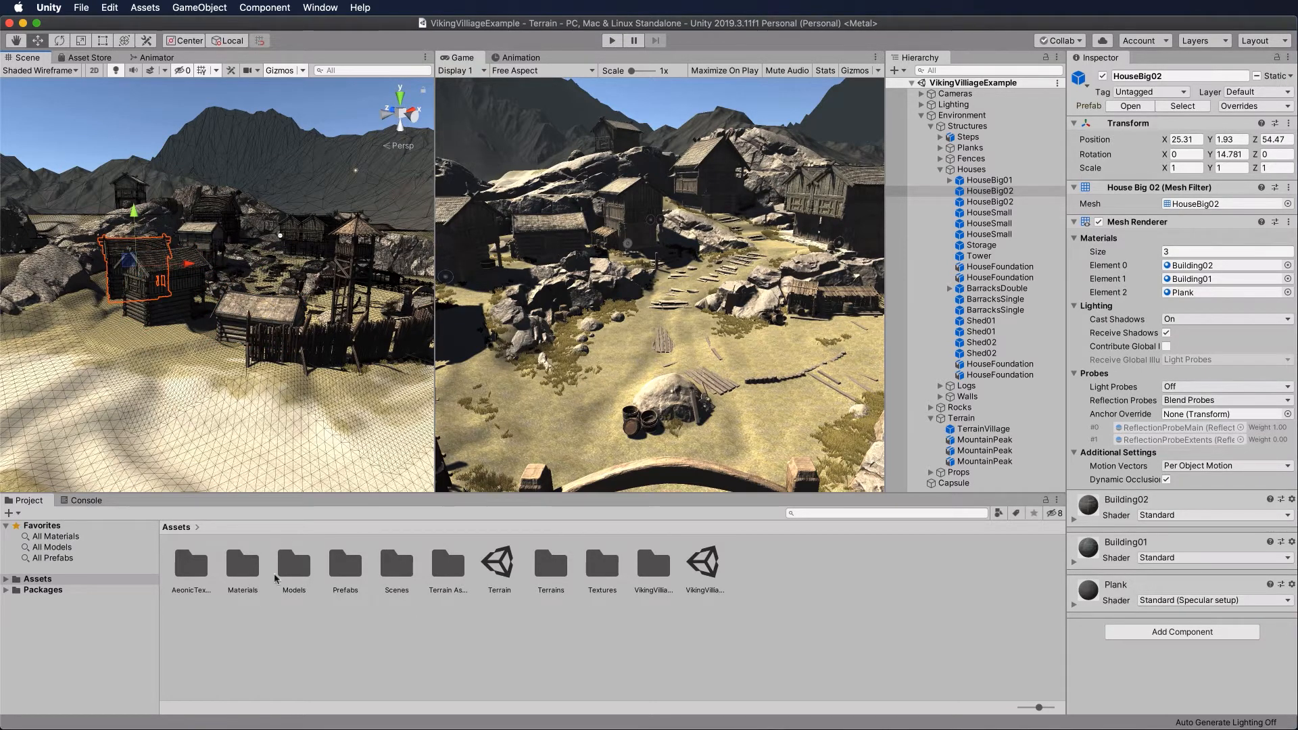
{"action": "scroll", "coordinate": [189, 406], "scroll_direction": "down", "scroll_amount": 5}
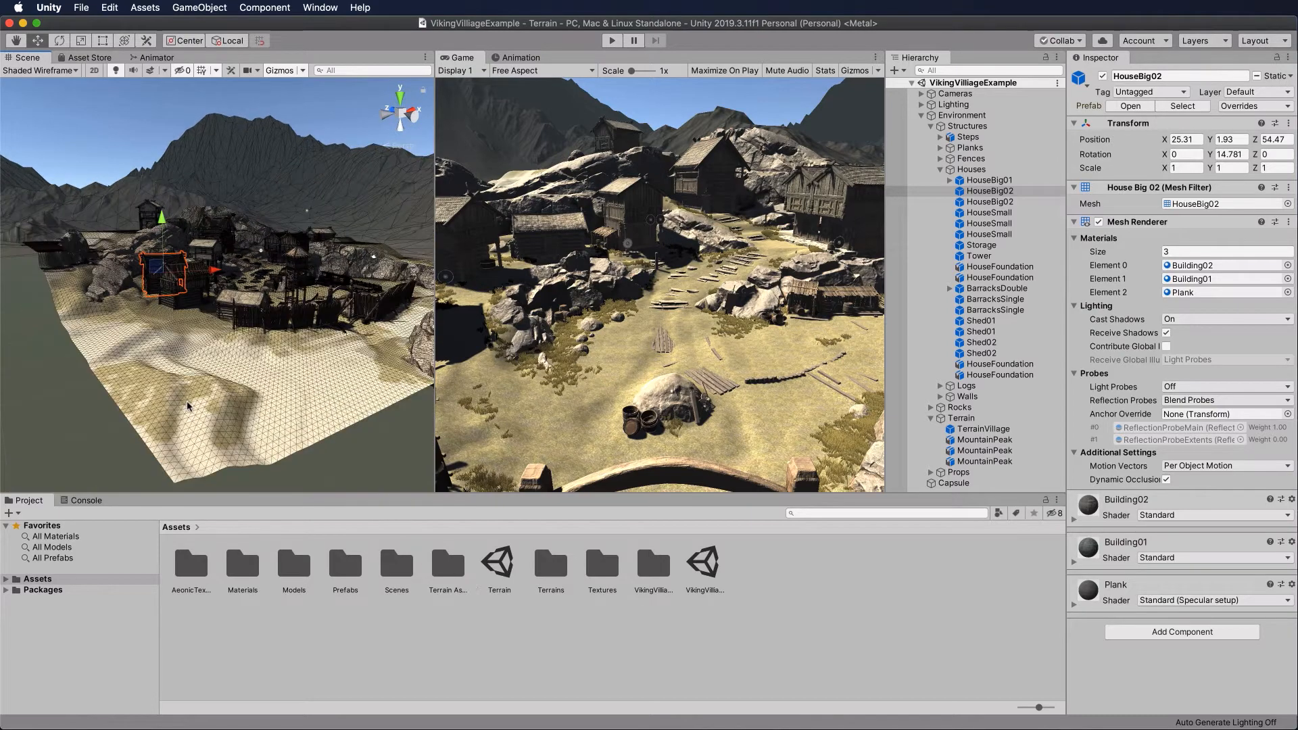
{"action": "mouse_move", "coordinate": [184, 363]}
{"action": "left_mouse_down", "text": "alt"}
{"action": "mouse_move", "coordinate": [226, 375]}
{"action": "mouse_move", "coordinate": [199, 371]}
{"action": "left_mouse_up", "text": "alt"}
{"action": "left_click", "coordinate": [261, 366]}
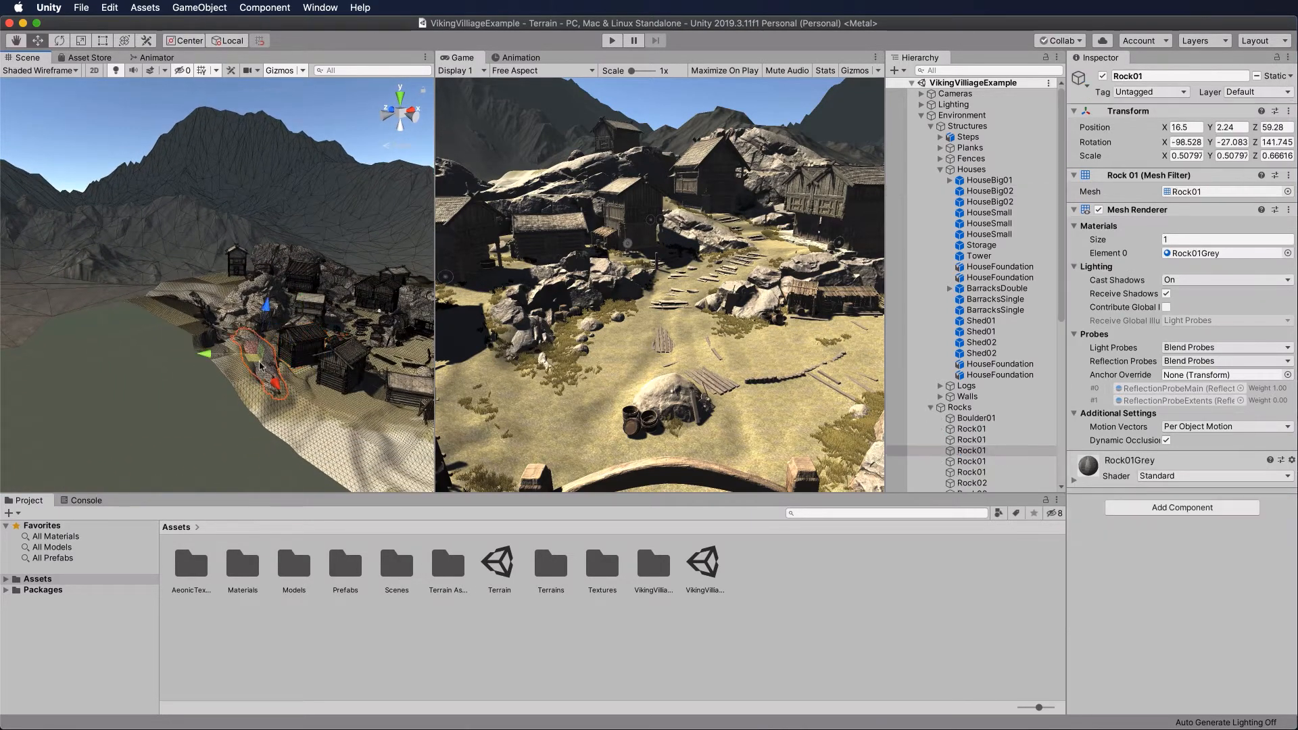
{"action": "left_click", "coordinate": [255, 314]}
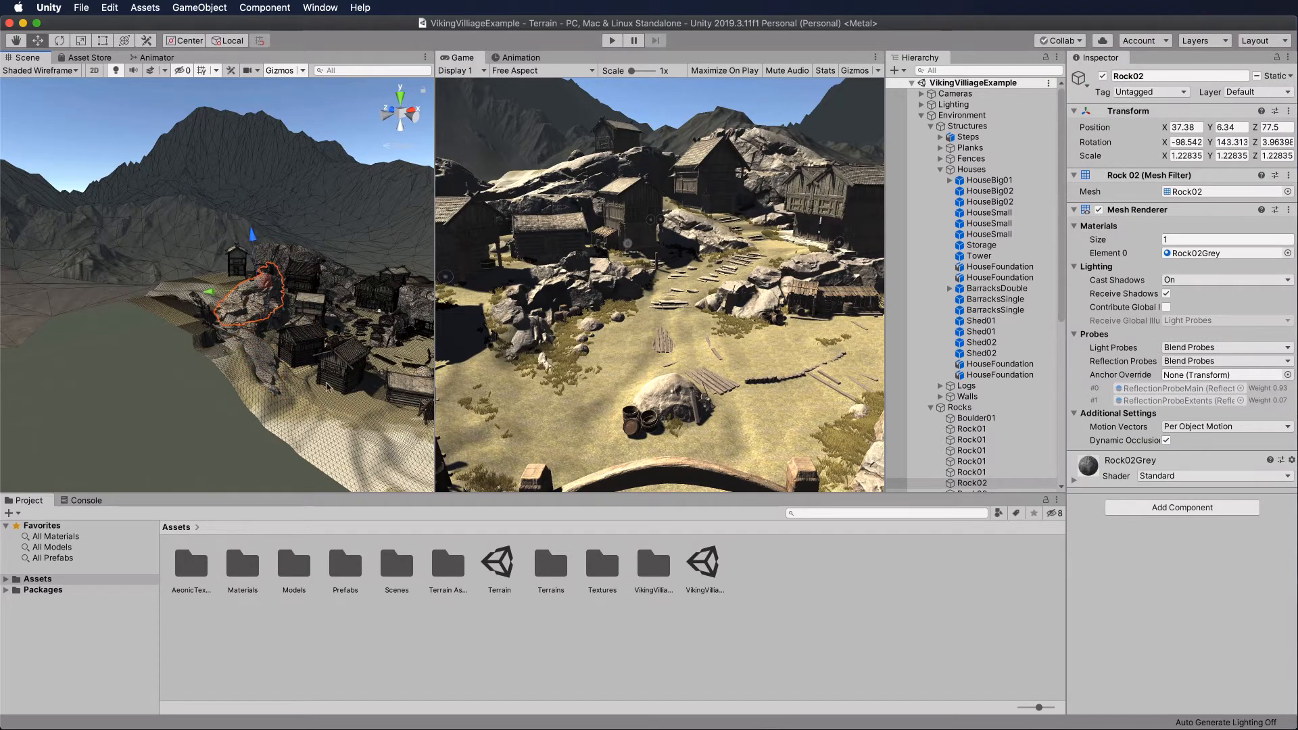
- Inspect the tower, a wall panel, a rock and a double fence section by selecting each in the scene
{"action": "left_click_drag", "start_coordinate": [326, 388], "coordinate": [298, 301], "text": "alt"}
{"action": "scroll", "coordinate": [319, 400], "scroll_direction": "up", "scroll_amount": 5}
{"action": "left_click", "coordinate": [295, 298]}
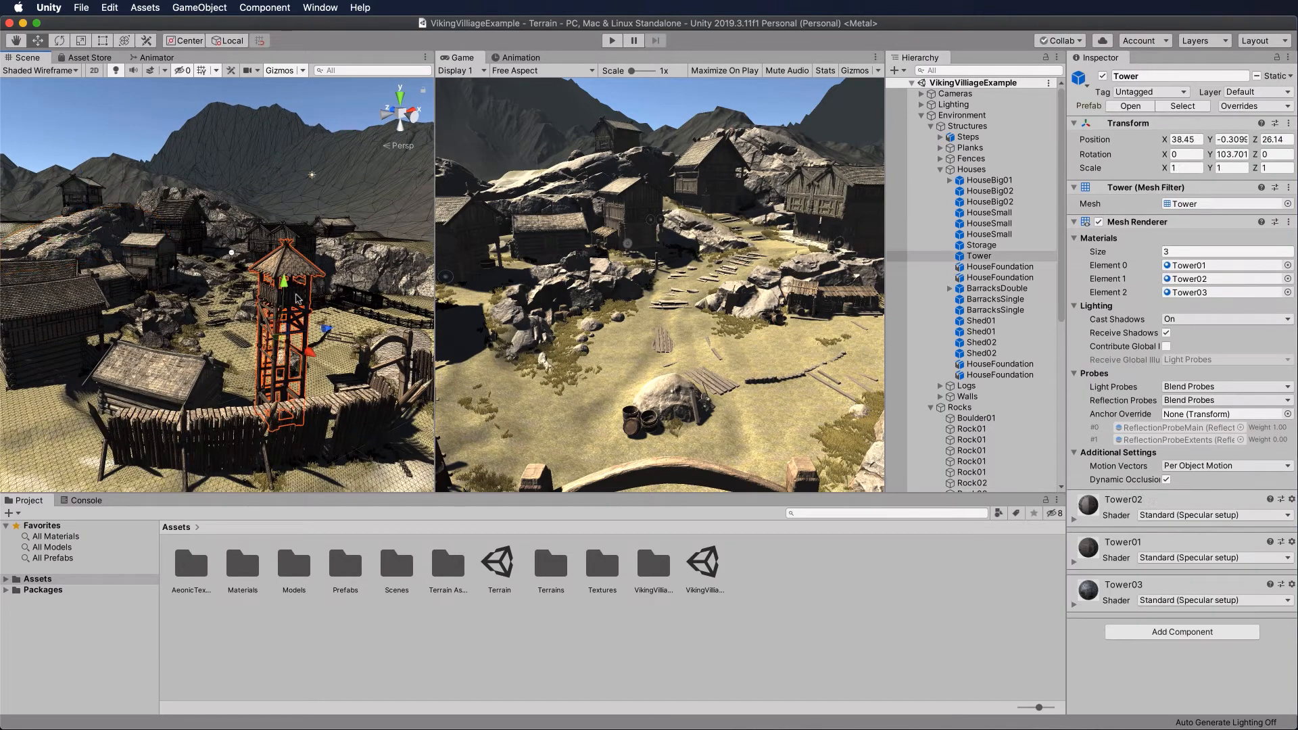
{"action": "left_click", "coordinate": [217, 440]}
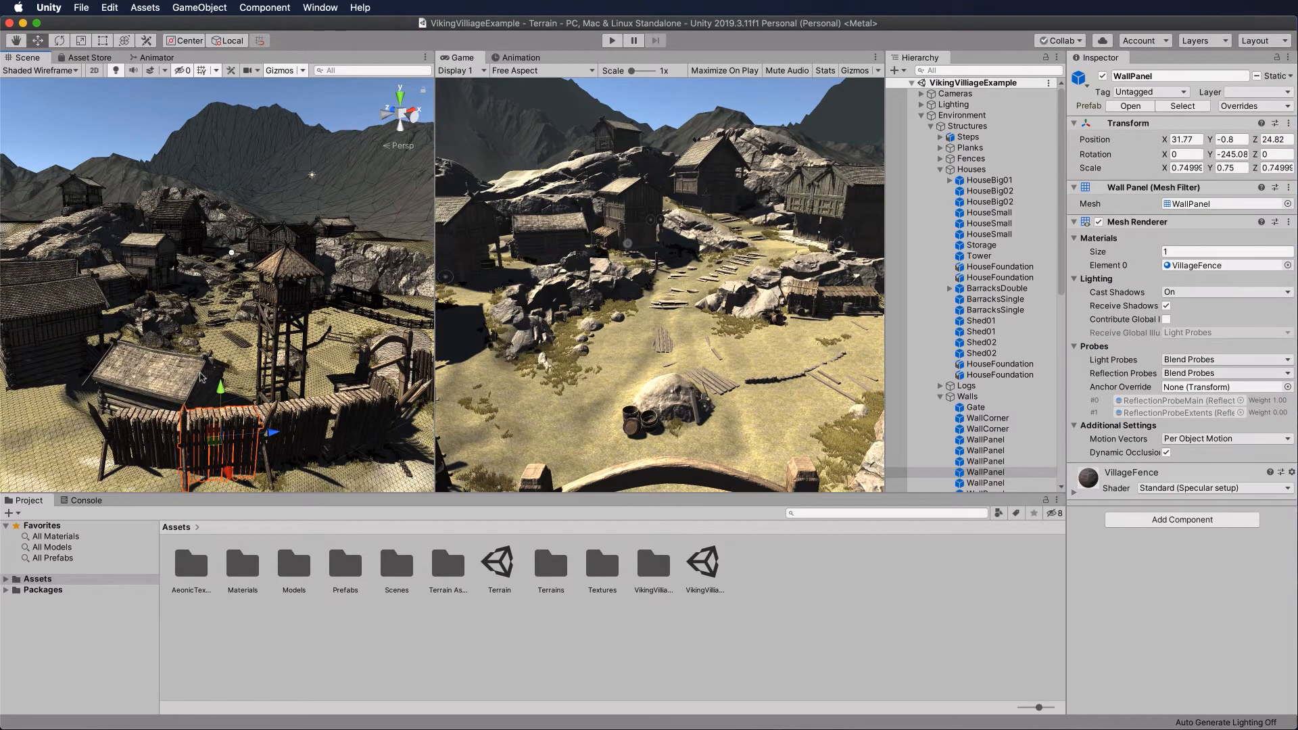
{"action": "left_click_drag", "start_coordinate": [202, 377], "coordinate": [296, 376], "text": "alt"}
{"action": "left_click", "coordinate": [252, 368]}
{"action": "scroll", "coordinate": [288, 363], "scroll_direction": "up", "scroll_amount": 3}
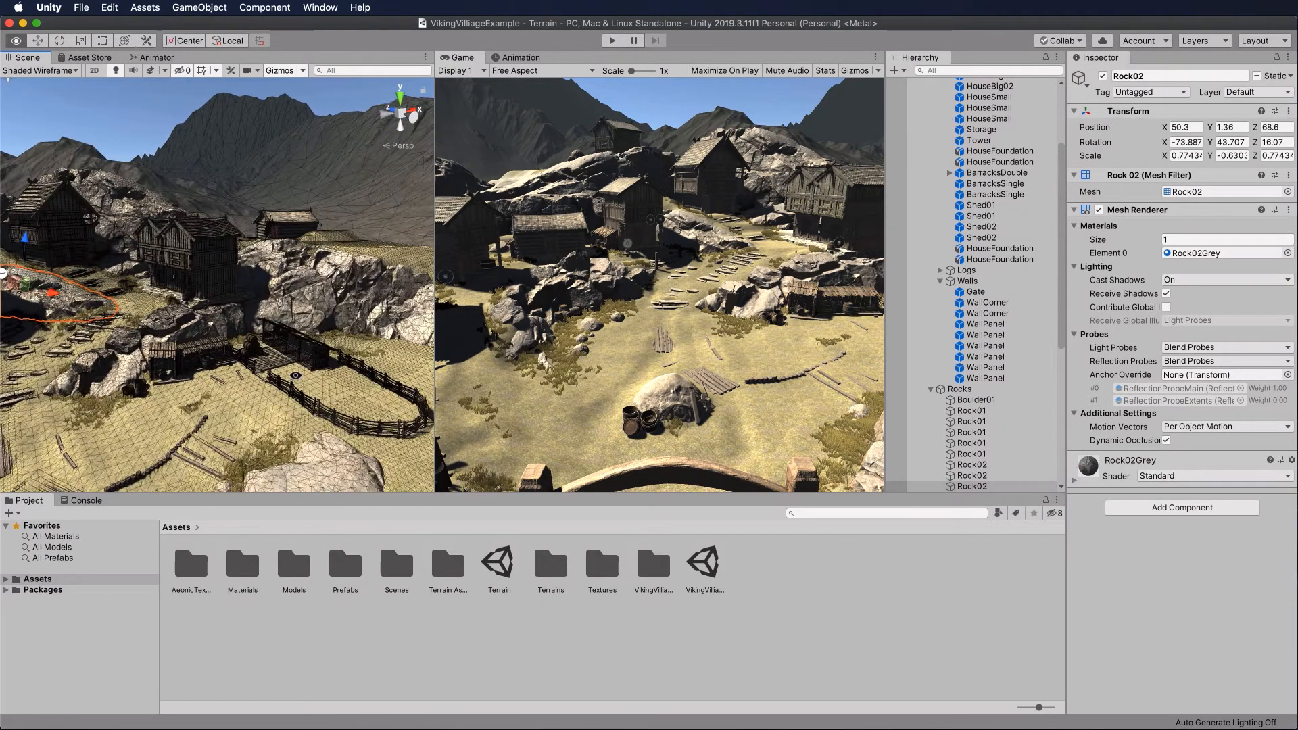
{"action": "left_click", "coordinate": [274, 378]}
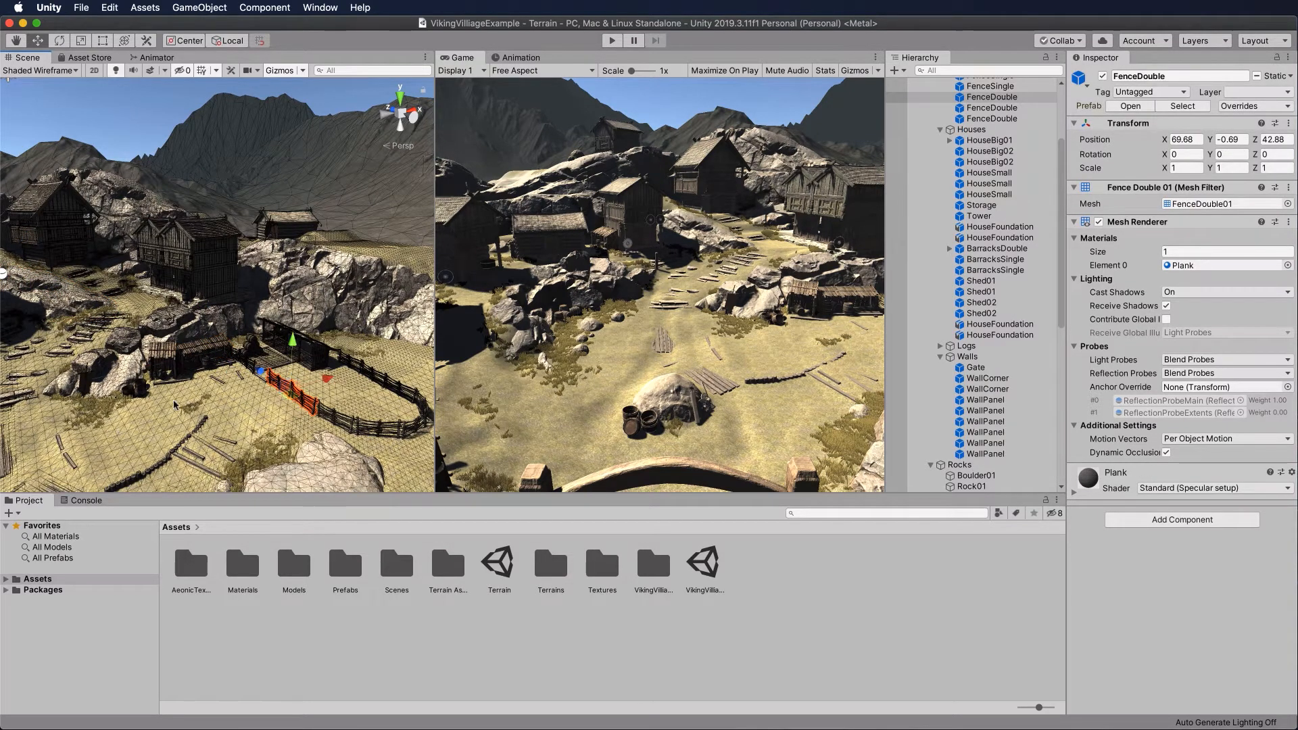
- Examine the village's palisade wall, houses and sandy outer terrain from close up and from afar
{"action": "scroll", "coordinate": [174, 404], "scroll_direction": "down", "scroll_amount": 2}
{"action": "left_click_drag", "start_coordinate": [219, 392], "coordinate": [226, 384], "text": "alt"}
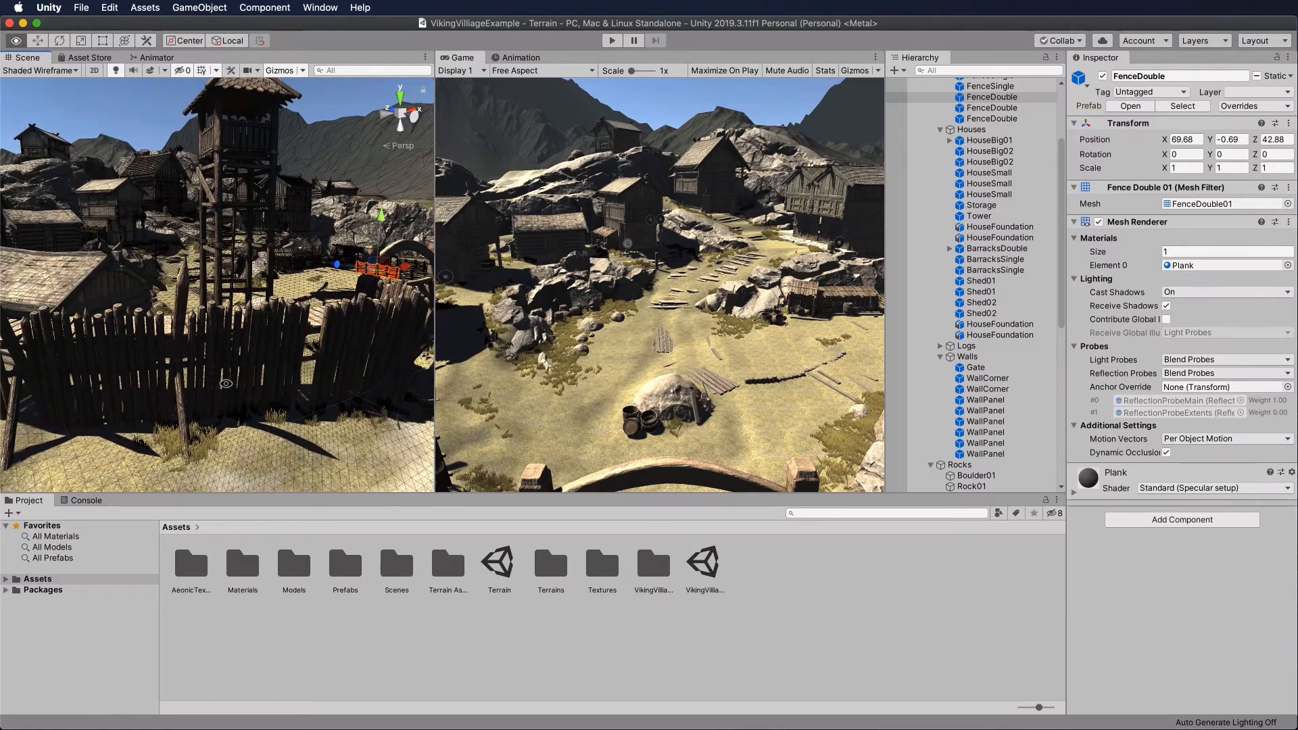
{"action": "key", "text": "a"}
{"action": "right_click_drag", "start_coordinate": [225, 384], "coordinate": [231, 386]}
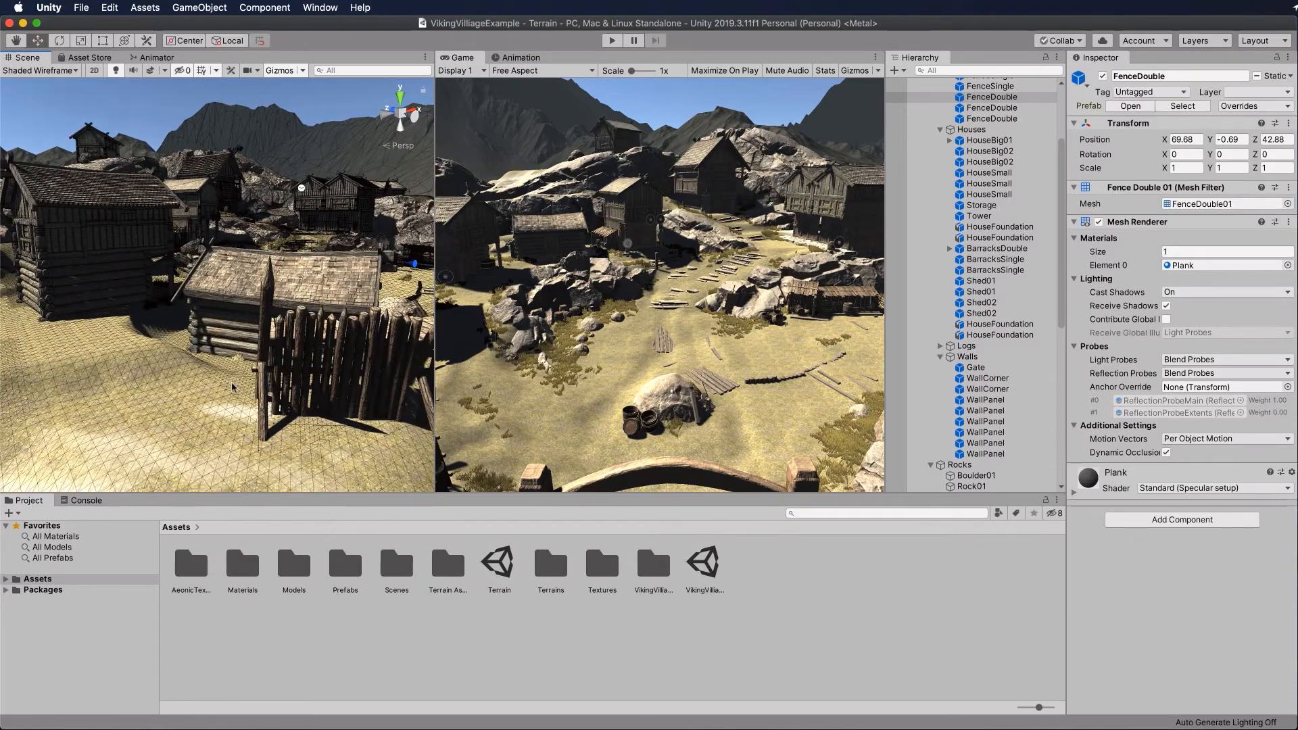
{"action": "scroll", "coordinate": [231, 386], "scroll_direction": "down", "scroll_amount": 5}
{"action": "scroll", "coordinate": [231, 384], "scroll_direction": "down", "scroll_amount": 5}
{"action": "scroll", "coordinate": [231, 384], "scroll_direction": "up", "scroll_amount": 4}
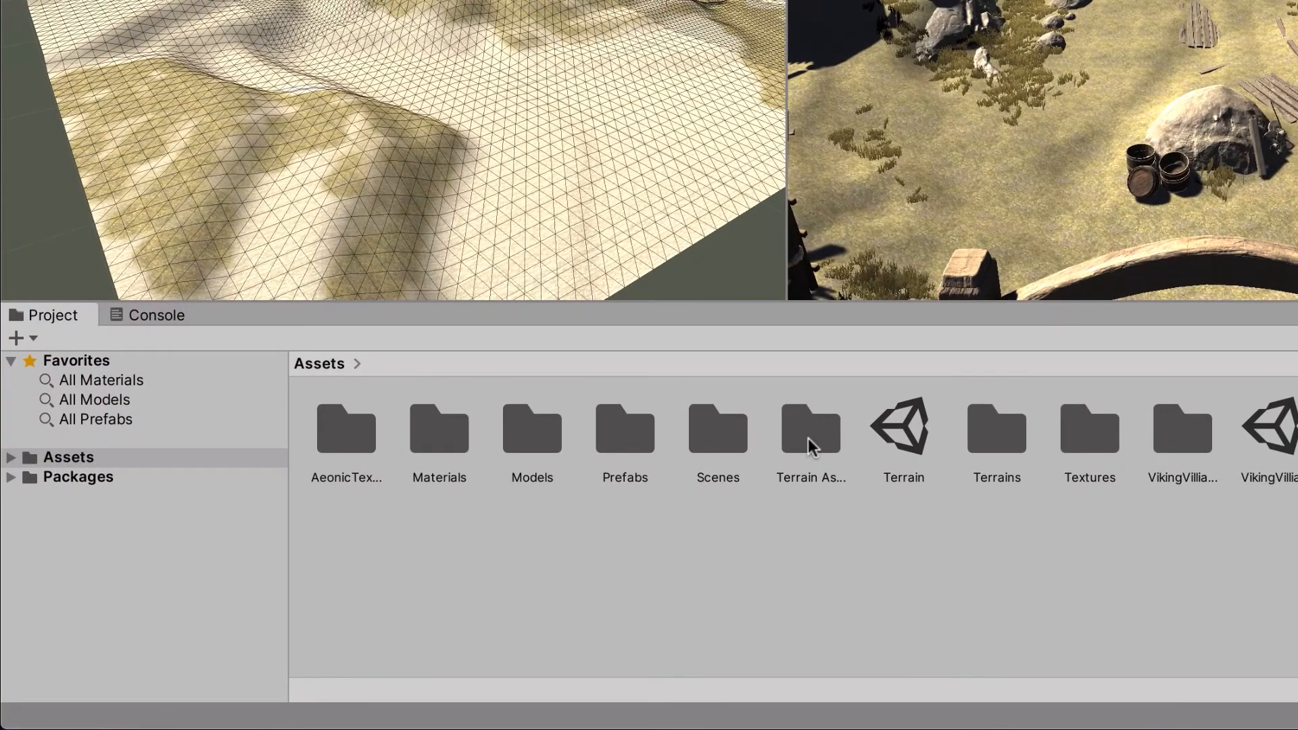
- Browse the Trees Ambient-Occlusion and Bushes folders inside the project's Terrain Assets folder
{"action": "double_click", "coordinate": [810, 440]}
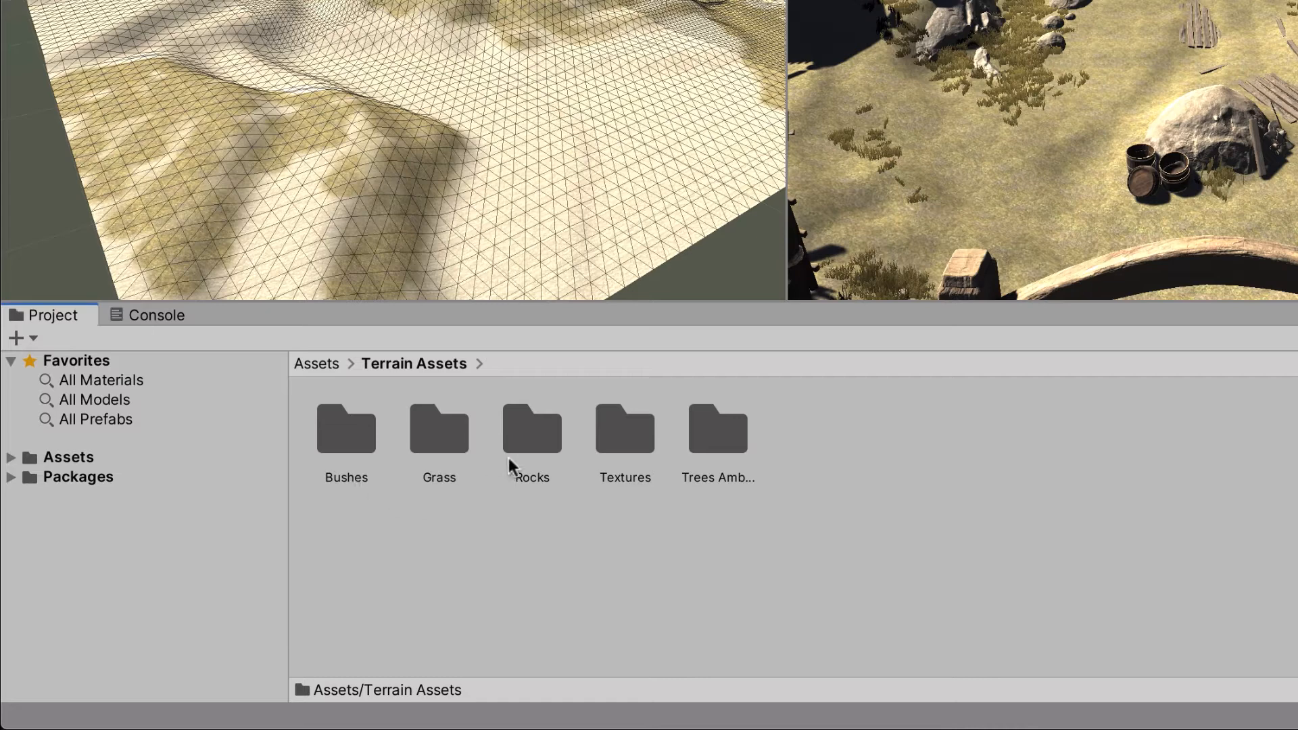
{"action": "double_click", "coordinate": [710, 437]}
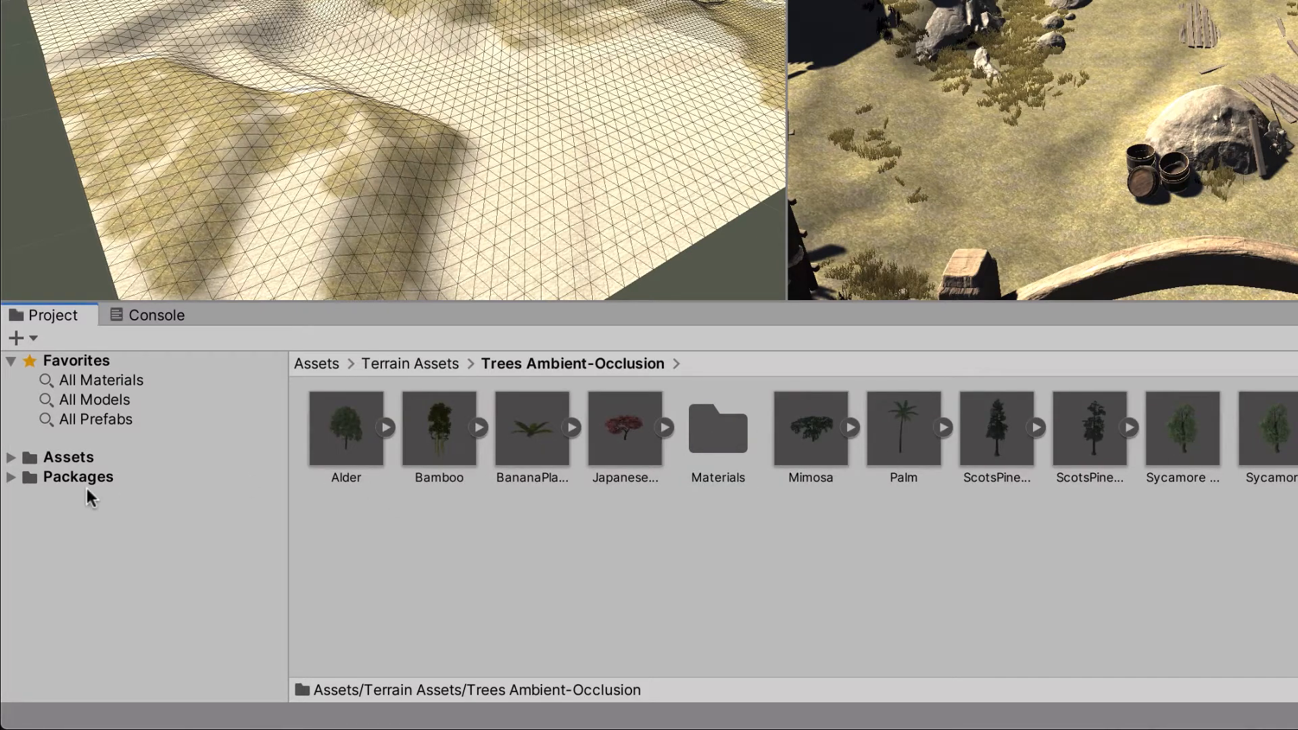
{"action": "left_click", "coordinate": [11, 458]}
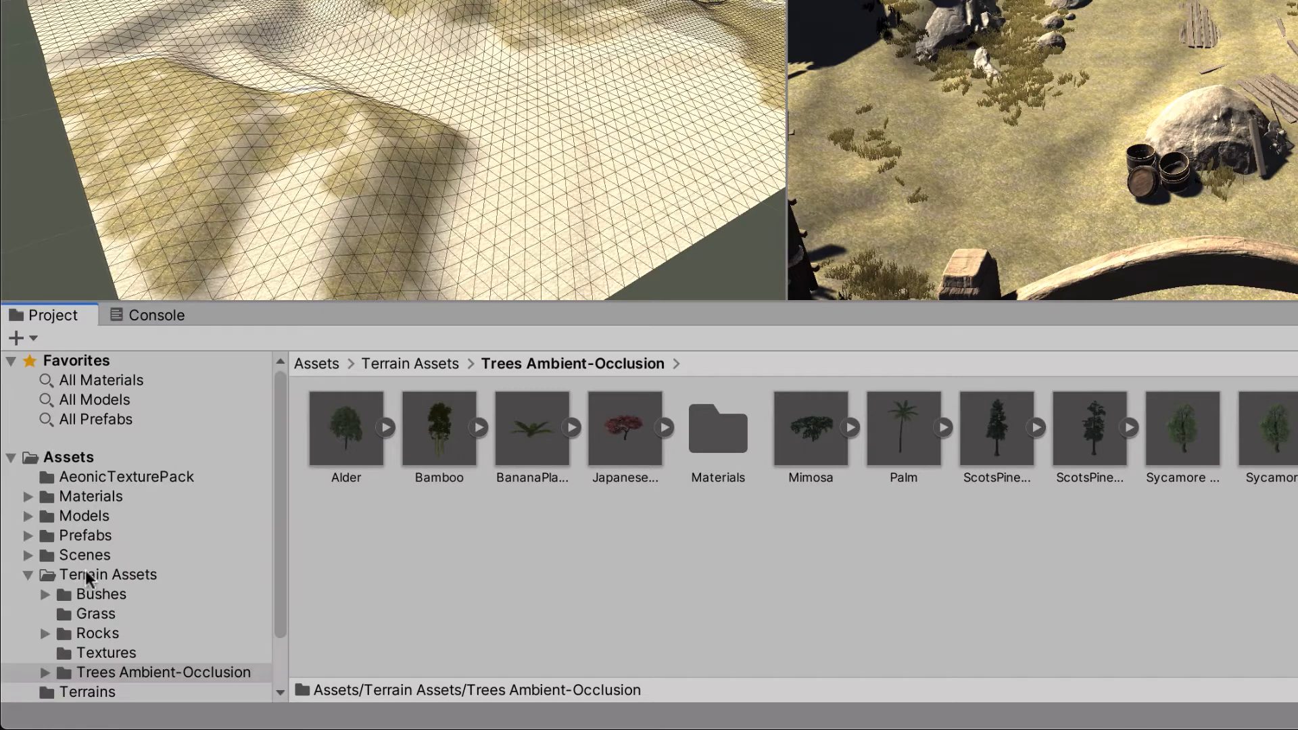
{"action": "left_click", "coordinate": [63, 595]}
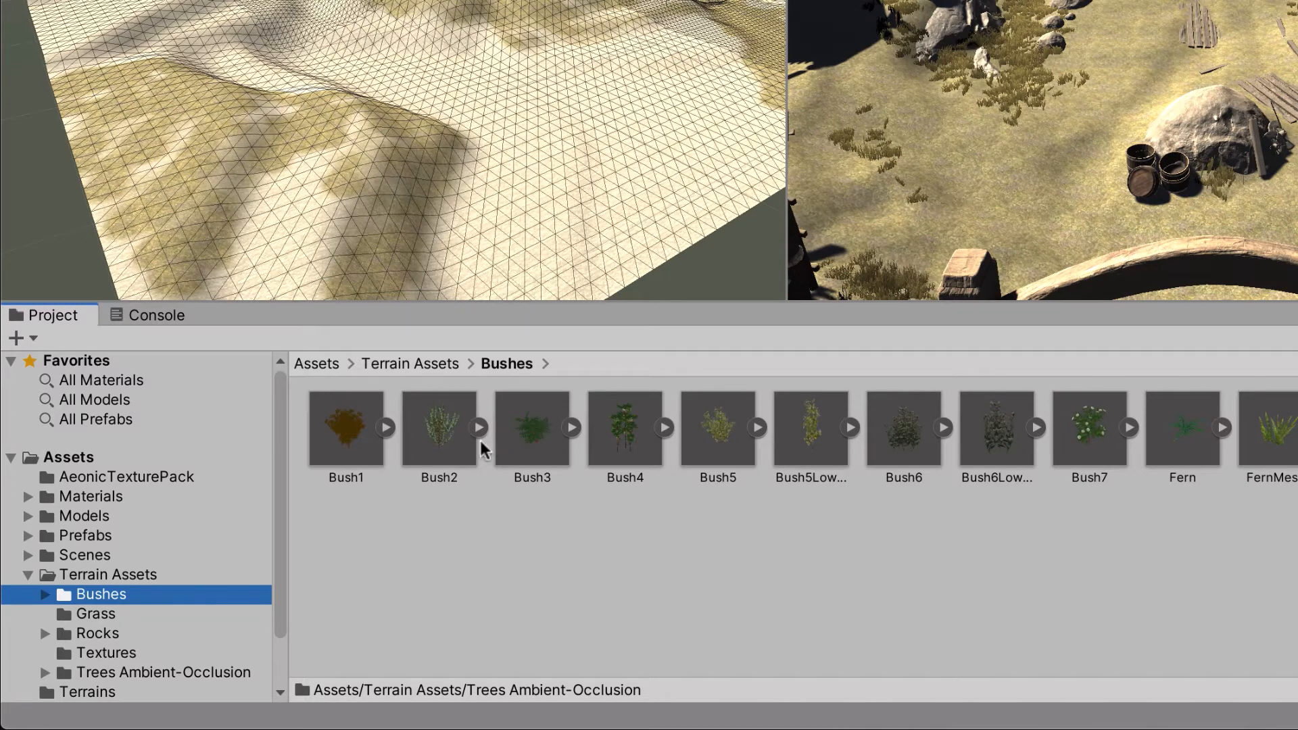
- Browse the Grass folder in Terrain Assets and the ground, rock, sand and snow textures in the AeonicTexturePack folder
{"action": "left_click", "coordinate": [64, 617]}
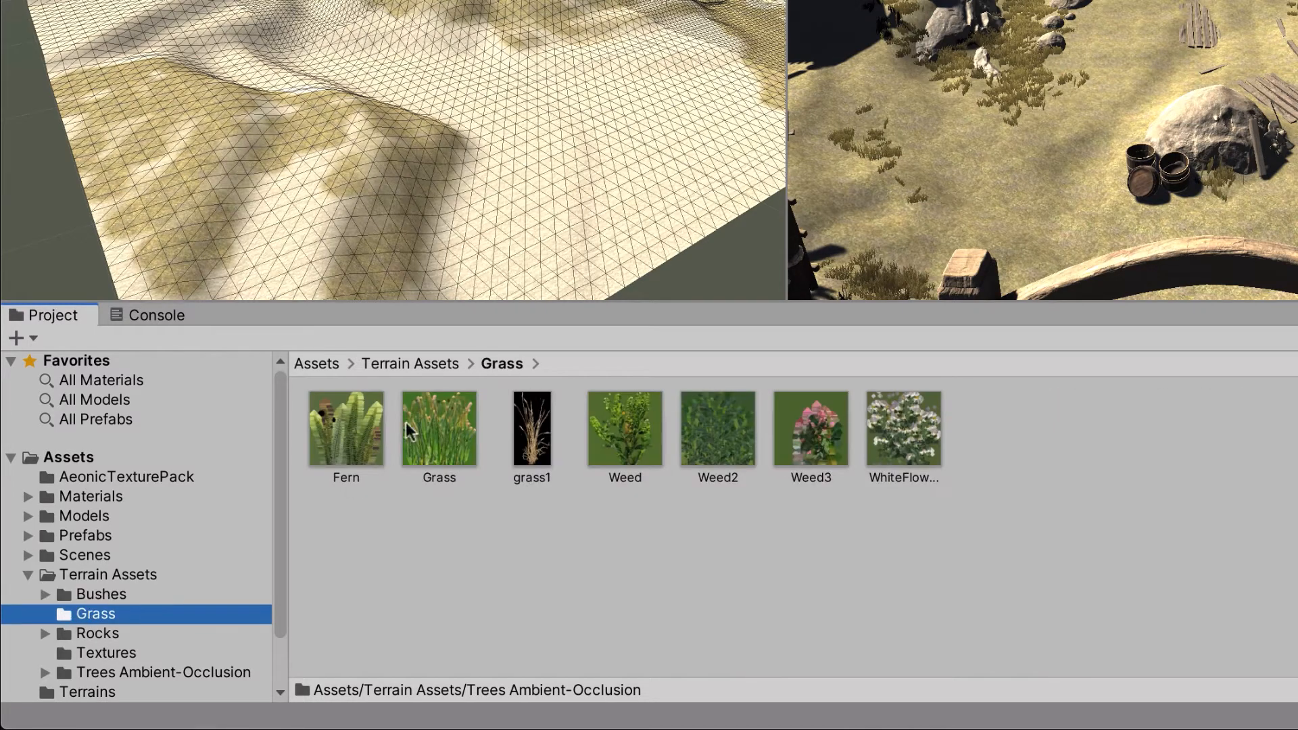
{"action": "left_click", "coordinate": [28, 575]}
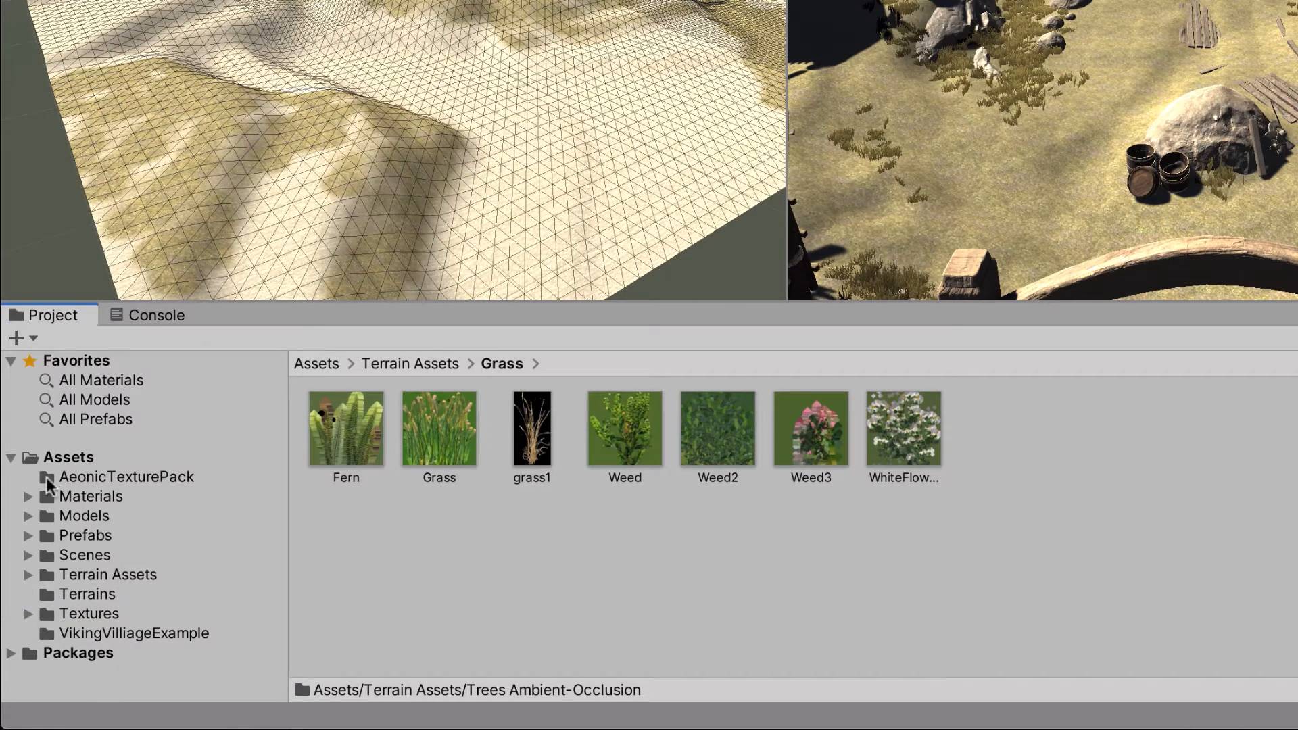
{"action": "left_click", "coordinate": [49, 479]}
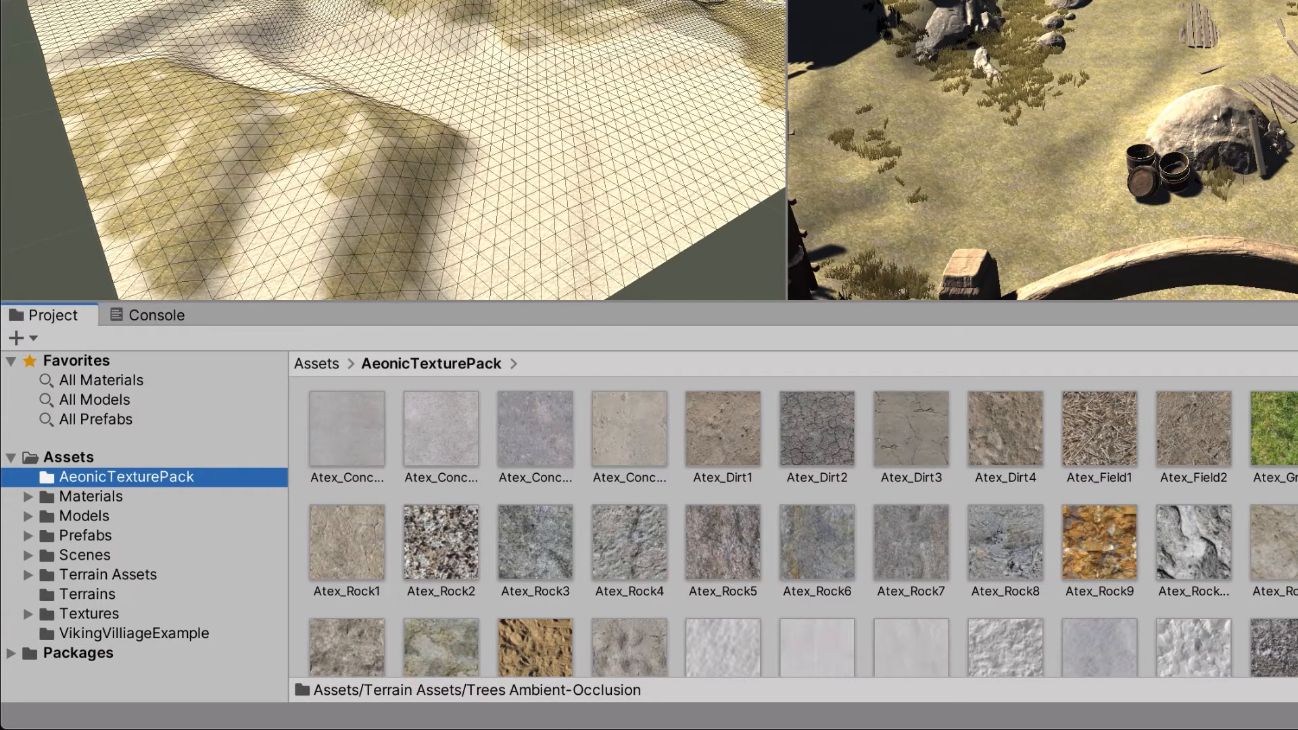
{"action": "scroll", "coordinate": [802, 527], "scroll_direction": "down", "scroll_amount": 4}
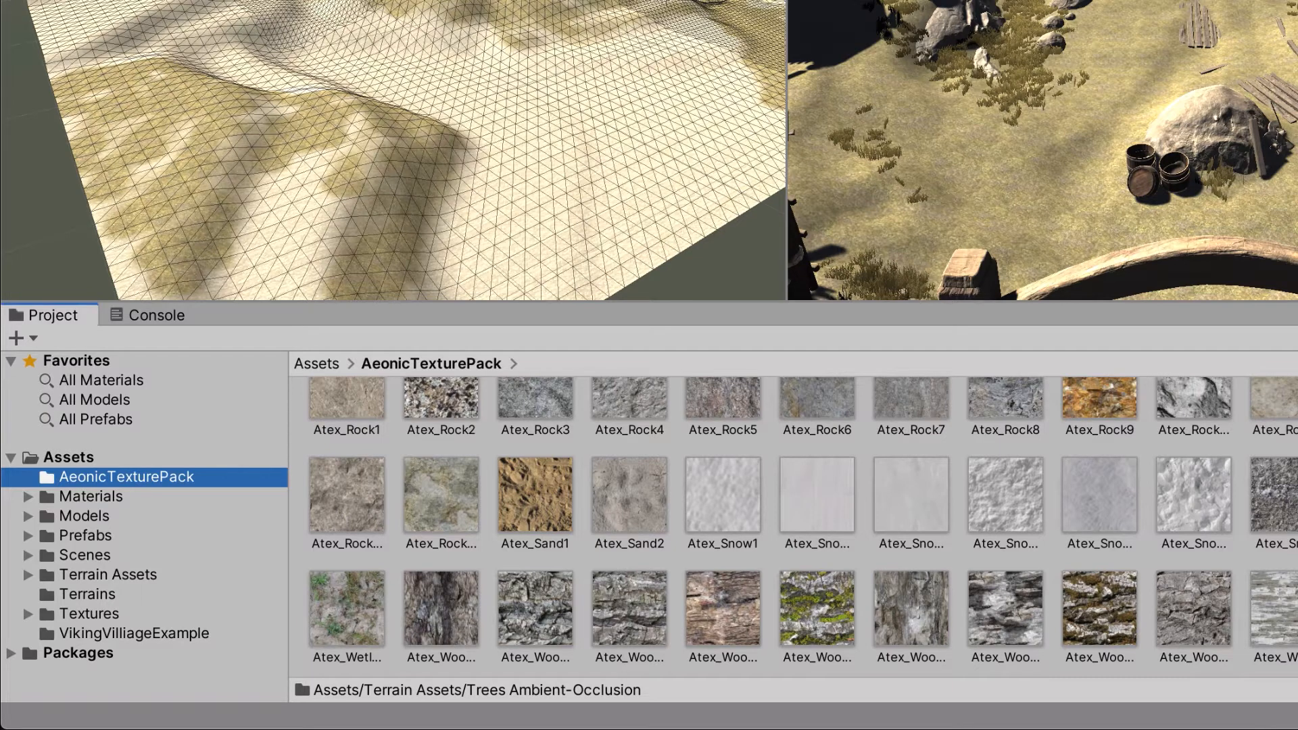
{"action": "scroll", "coordinate": [796, 493], "scroll_direction": "up", "scroll_amount": 4}
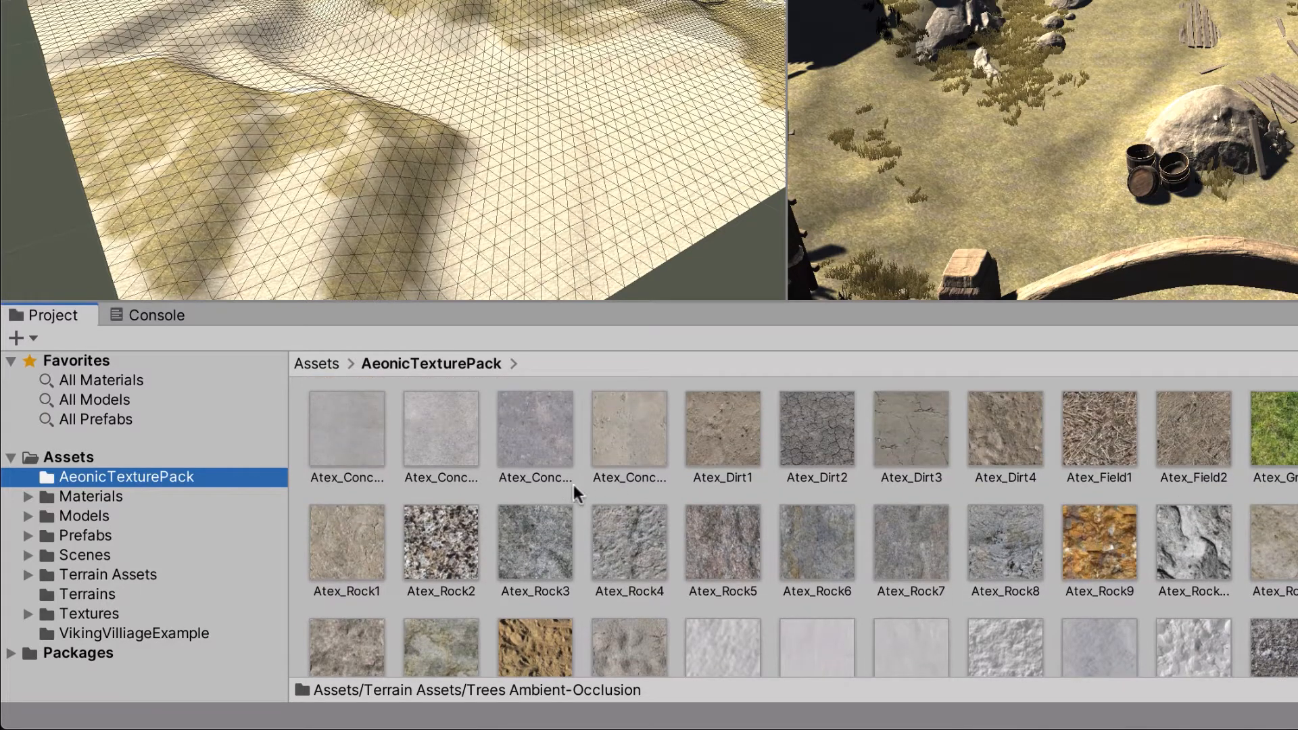
- Create a new folder named Resources directly inside the project's Assets folder
{"action": "left_click", "coordinate": [76, 463]}
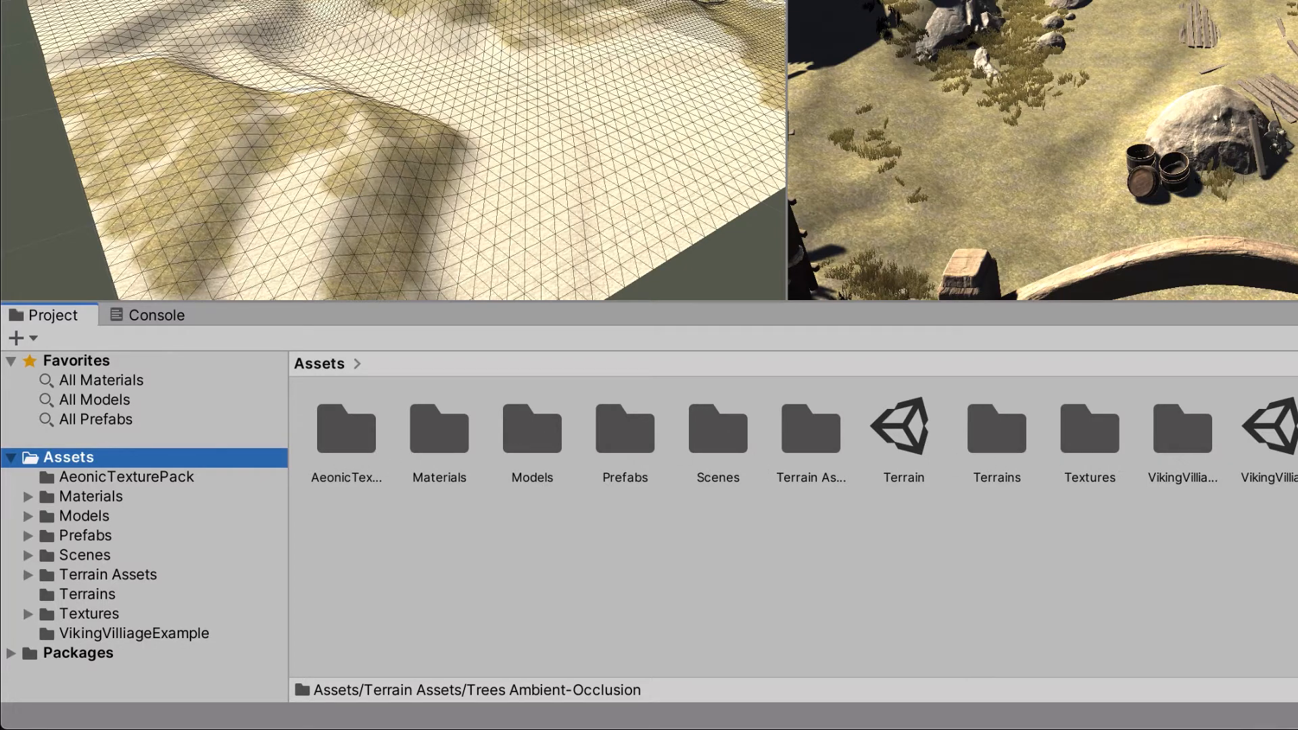
{"action": "right_click", "coordinate": [581, 520]}
{"action": "mouse_move", "coordinate": [582, 521]}
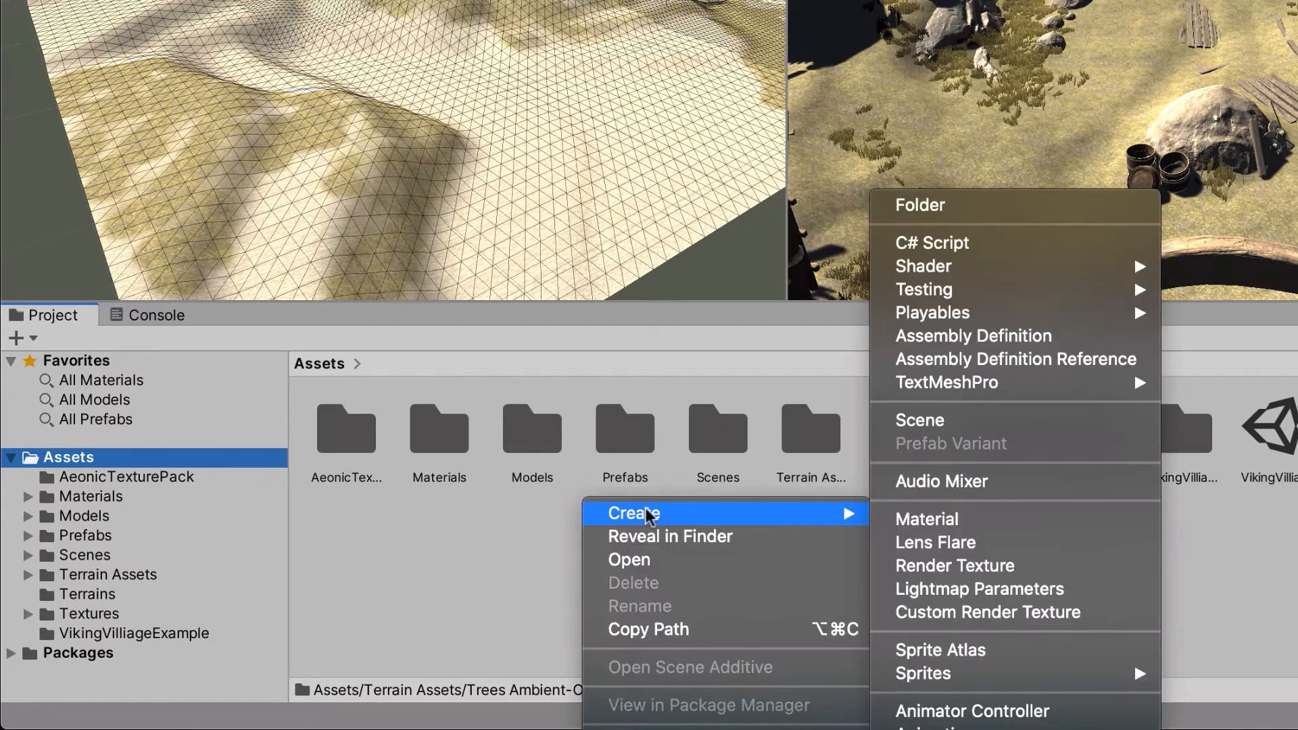
{"action": "left_click", "coordinate": [949, 205]}
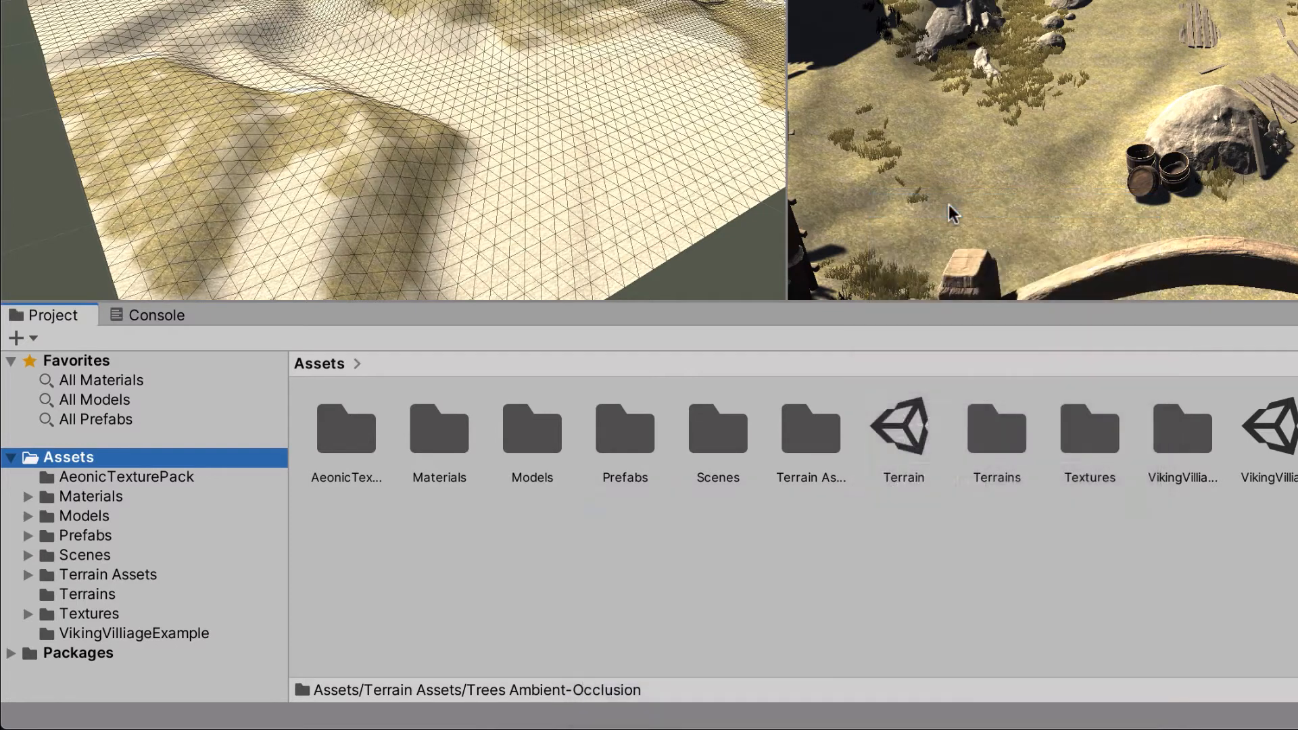
{"action": "type", "text": "Resources"}
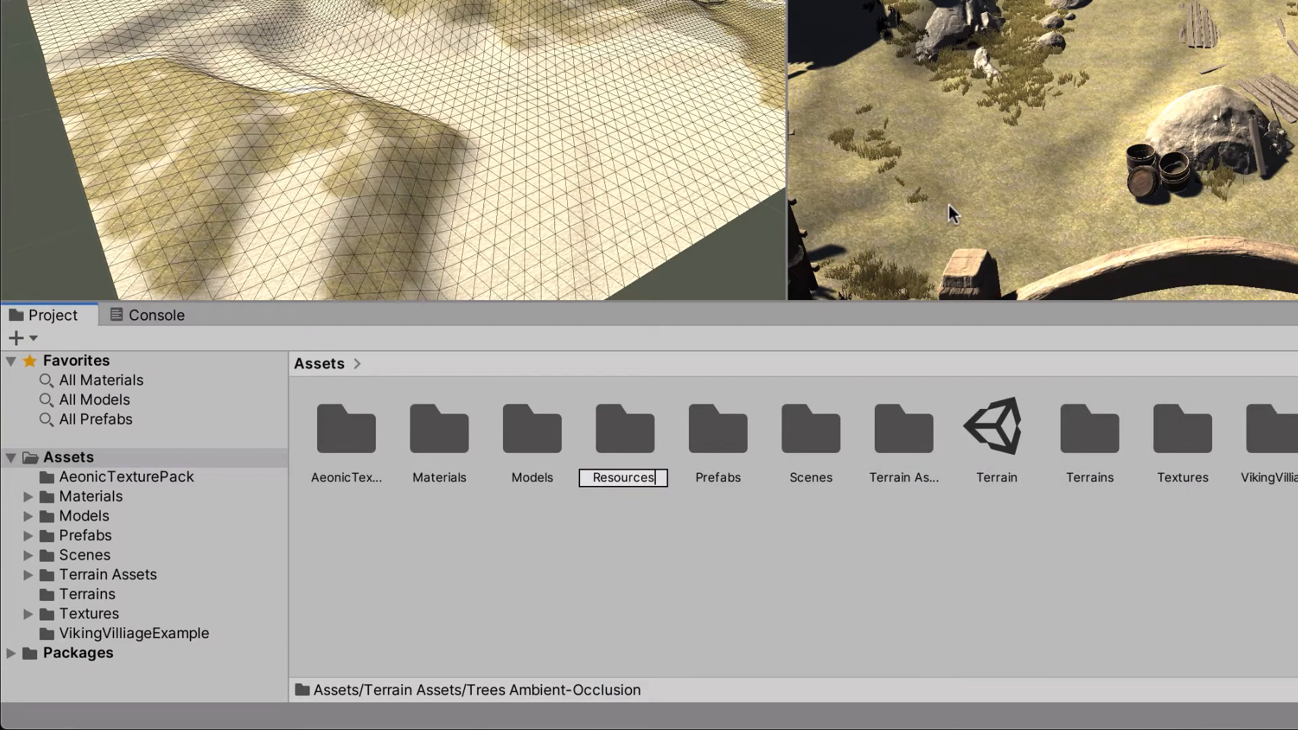
{"action": "key", "text": "Return"}
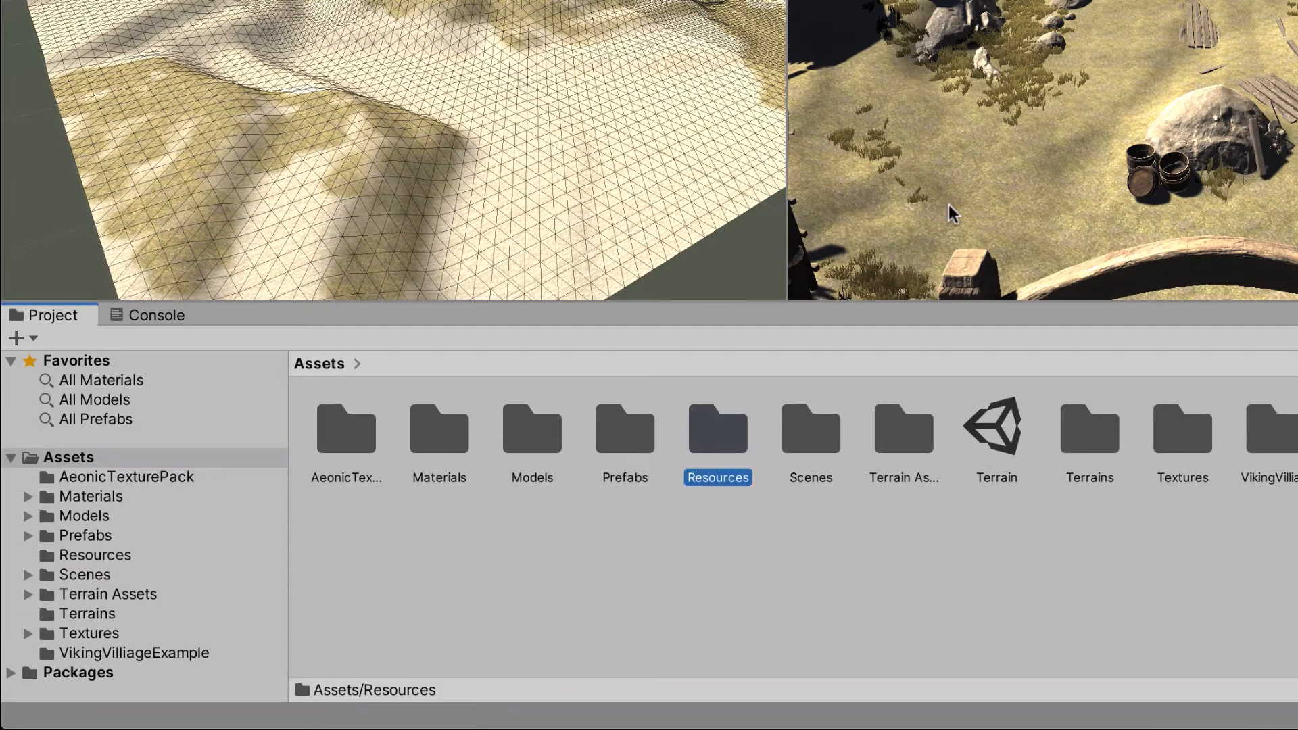
- Move everything in Assets except the Terrain scene into Resources, including the Prefabs, AeonicTexturePack, Materials, Models, Scenes, Terrain Assets, Terrains, Textures and VikingVilliageExample folders
{"action": "left_click_drag", "start_coordinate": [609, 444], "coordinate": [725, 437]}
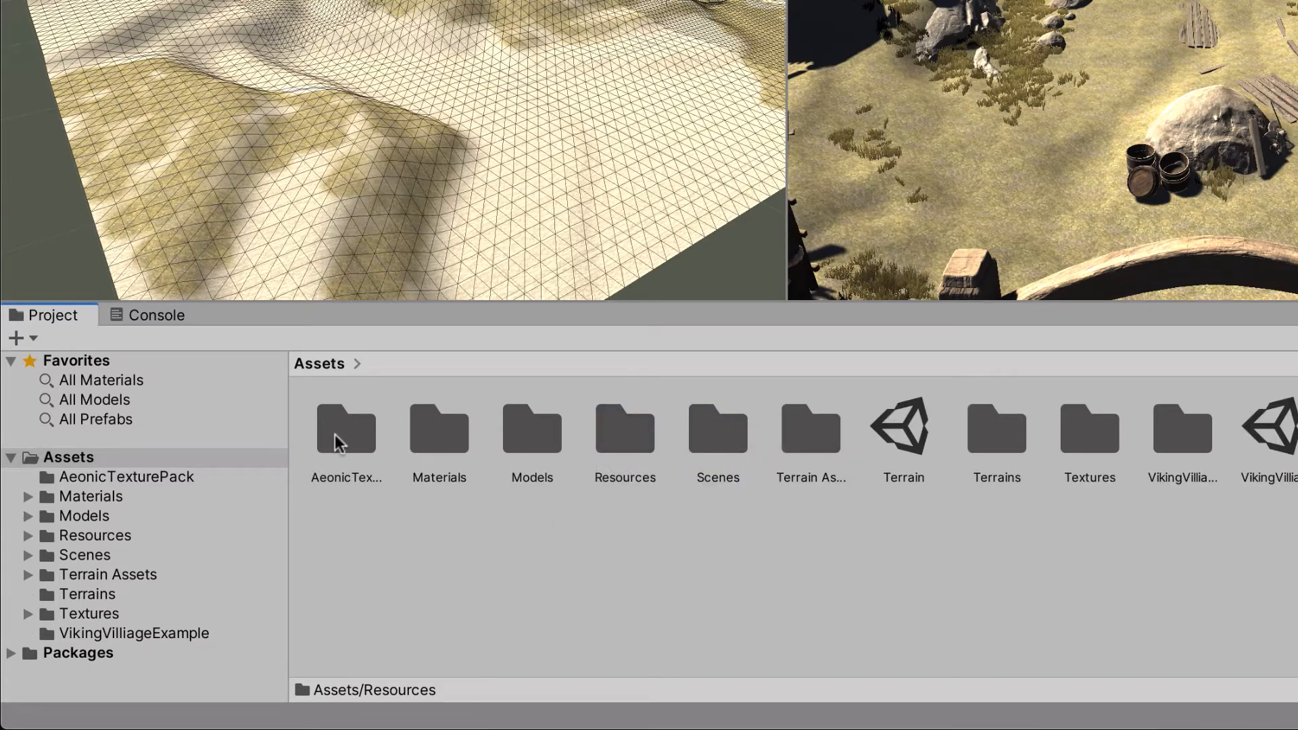
{"action": "left_click_drag", "start_coordinate": [335, 436], "coordinate": [622, 436]}
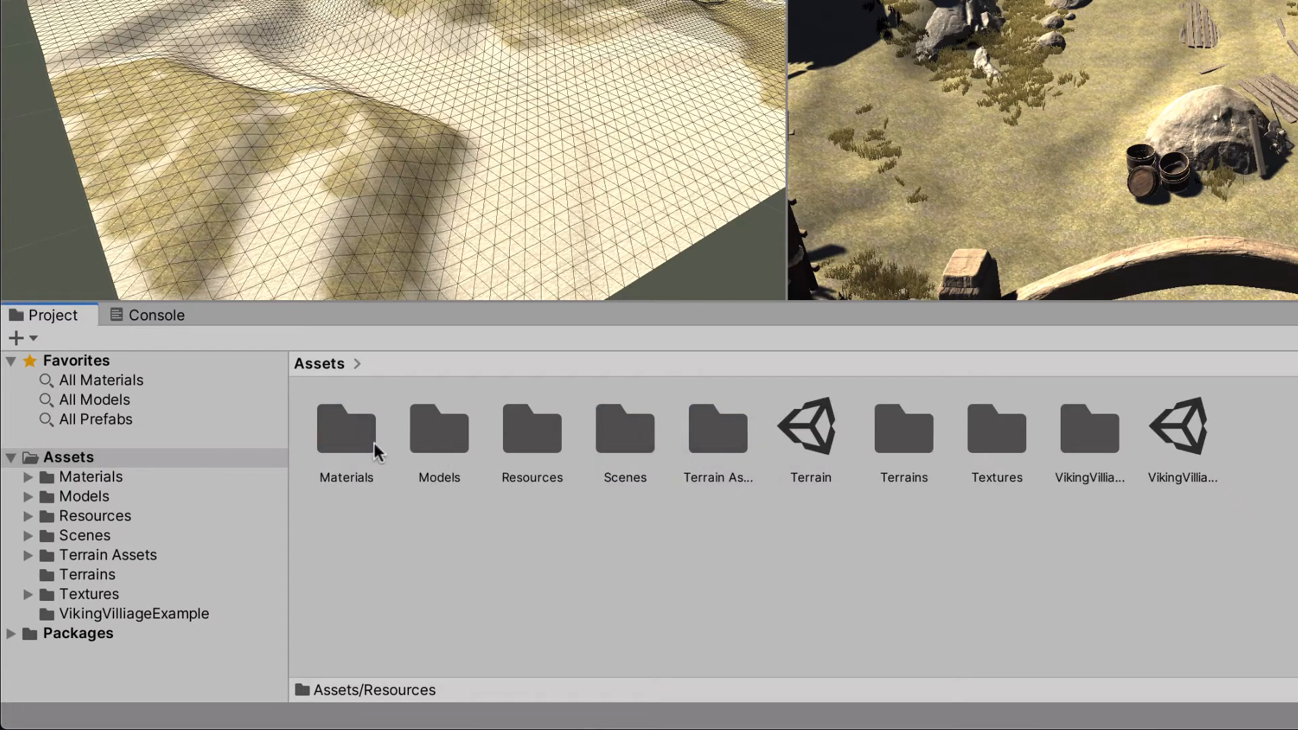
{"action": "left_click_drag", "start_coordinate": [374, 445], "coordinate": [528, 436]}
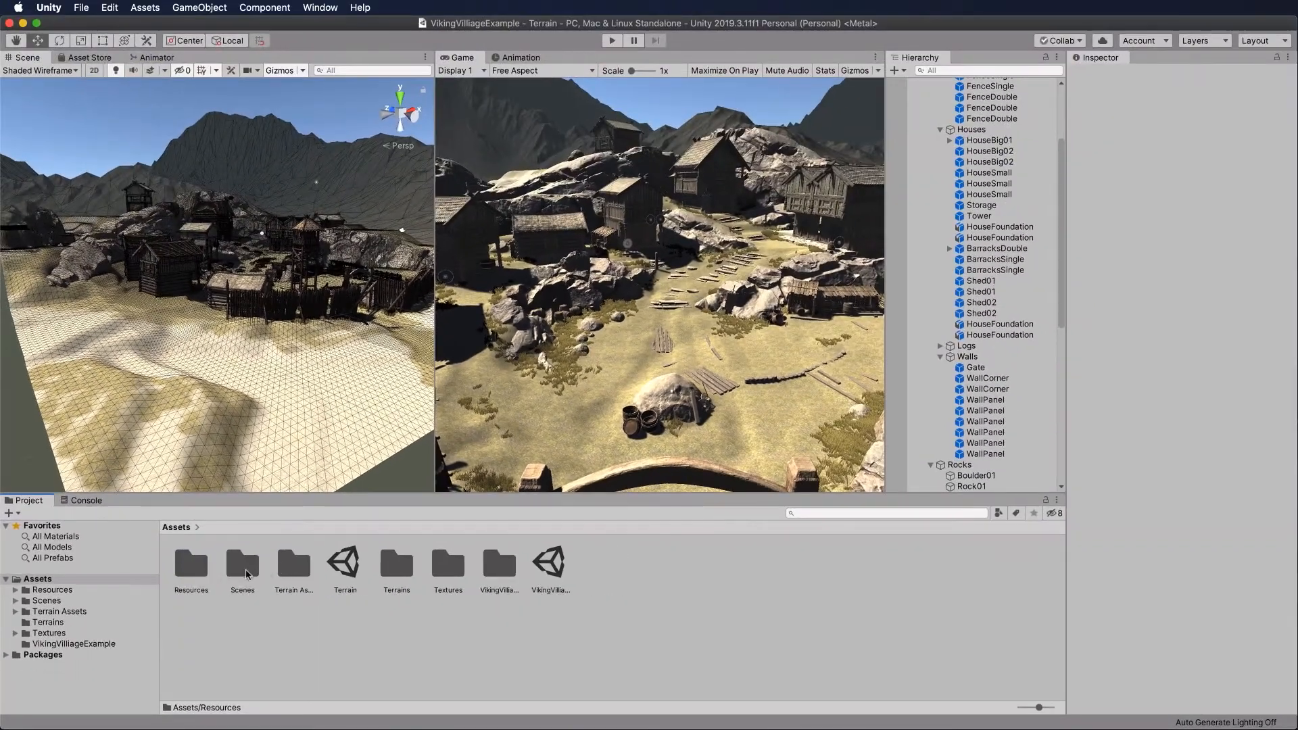
{"action": "left_click_drag", "start_coordinate": [247, 574], "coordinate": [193, 567]}
{"action": "left_click", "coordinate": [295, 568]}
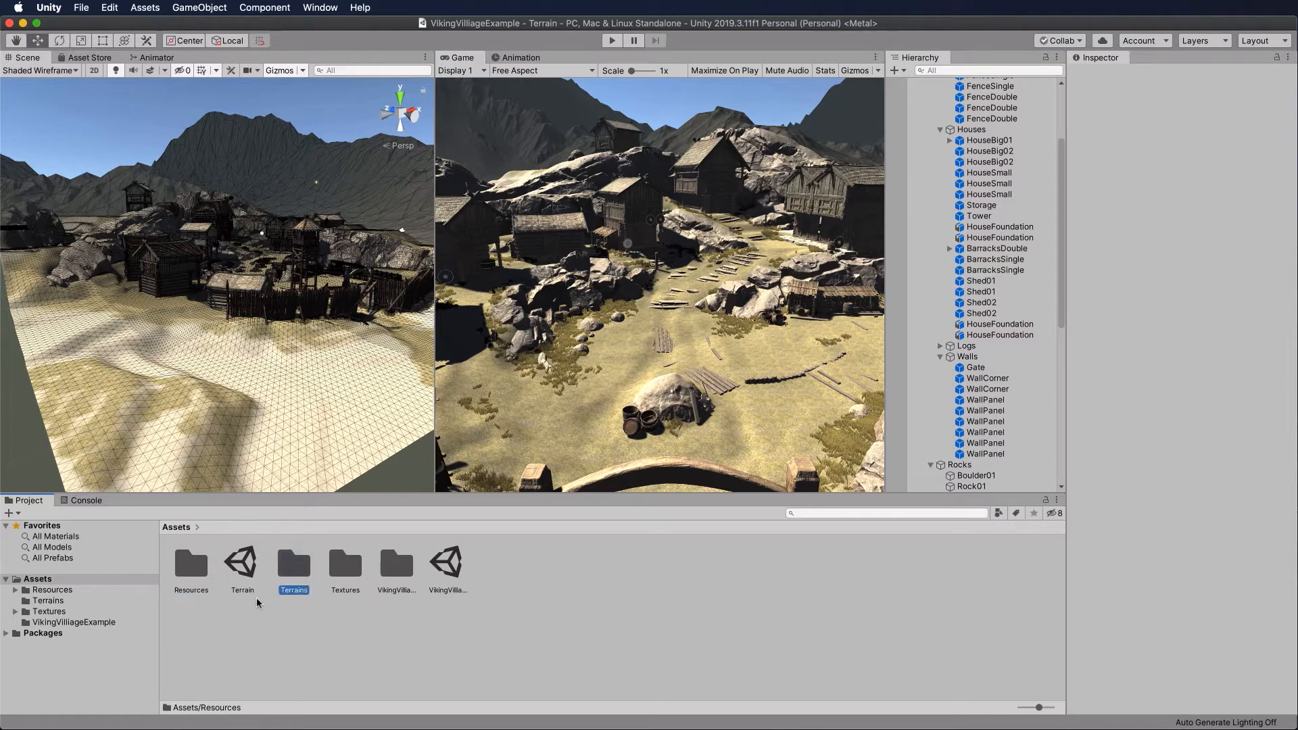
{"action": "left_click_drag", "start_coordinate": [257, 603], "coordinate": [189, 569]}
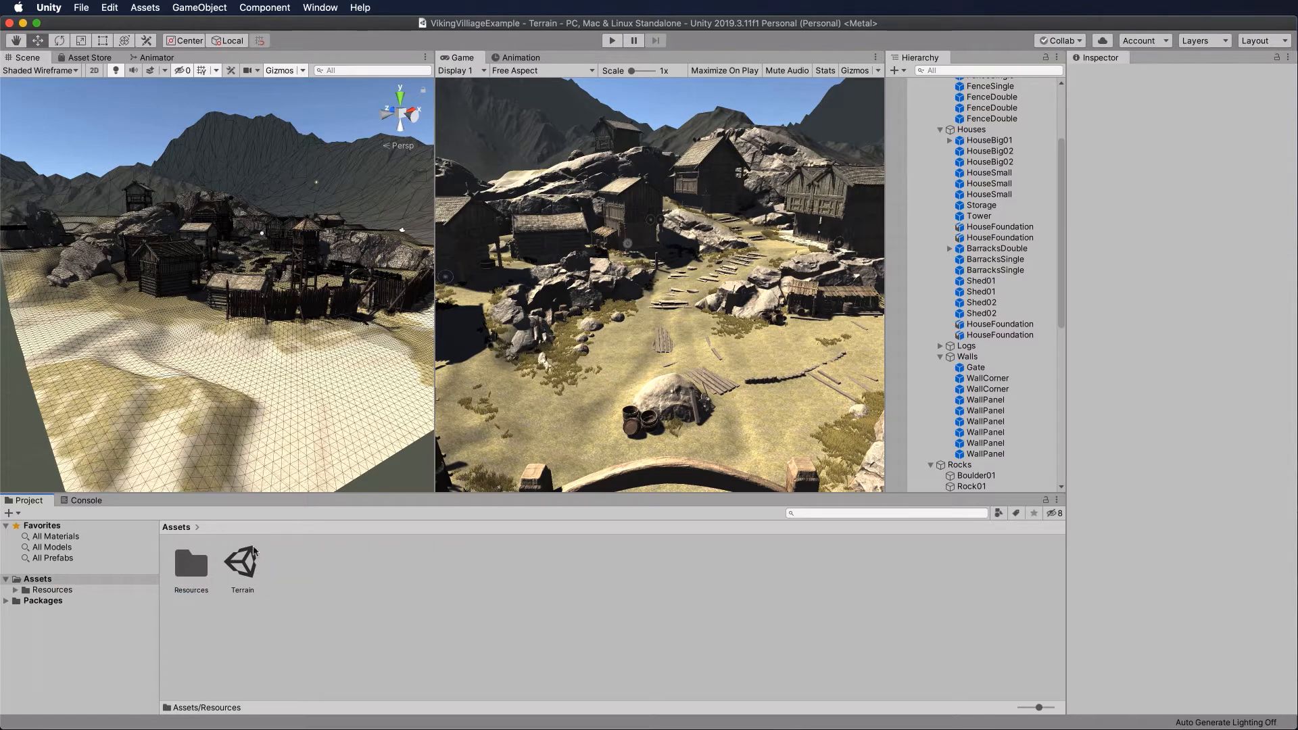
- Open the Terrain scene and add a new Terrain 3D object to it
{"action": "double_click", "coordinate": [246, 567]}
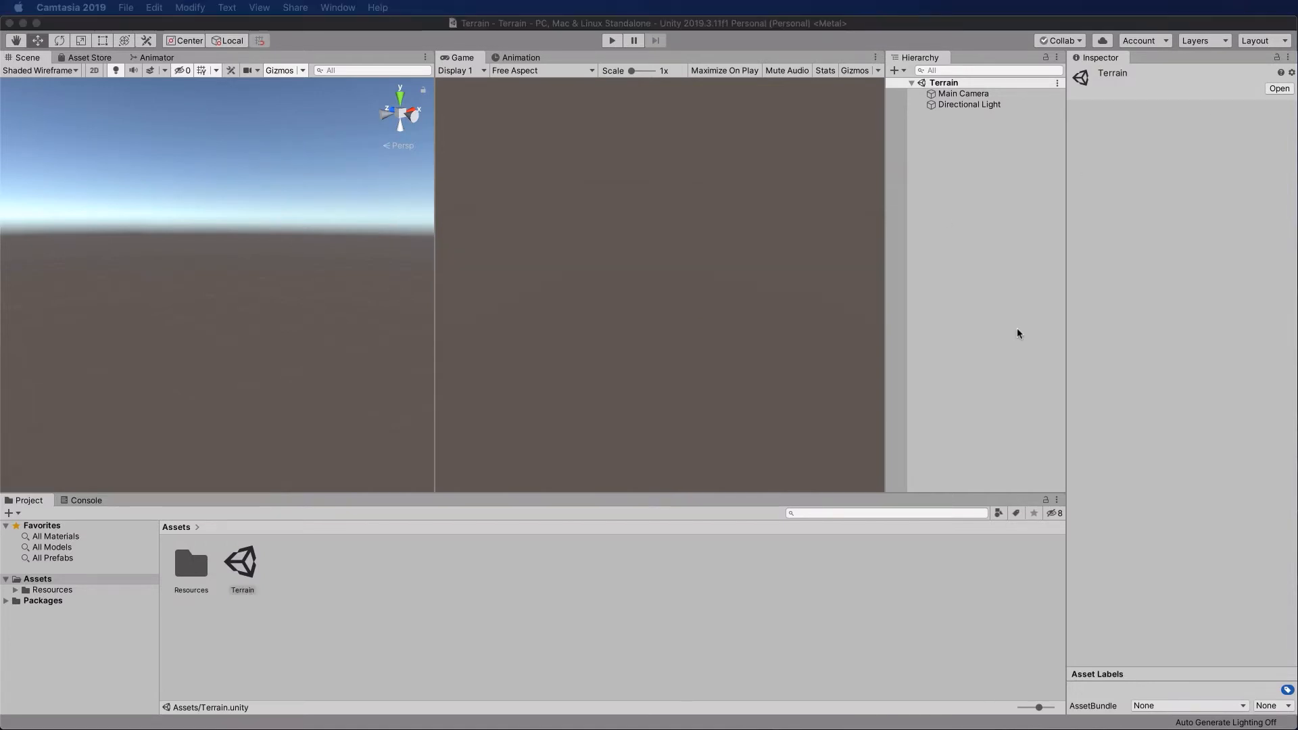
{"action": "left_click", "coordinate": [935, 157]}
{"action": "right_click", "coordinate": [930, 147]}
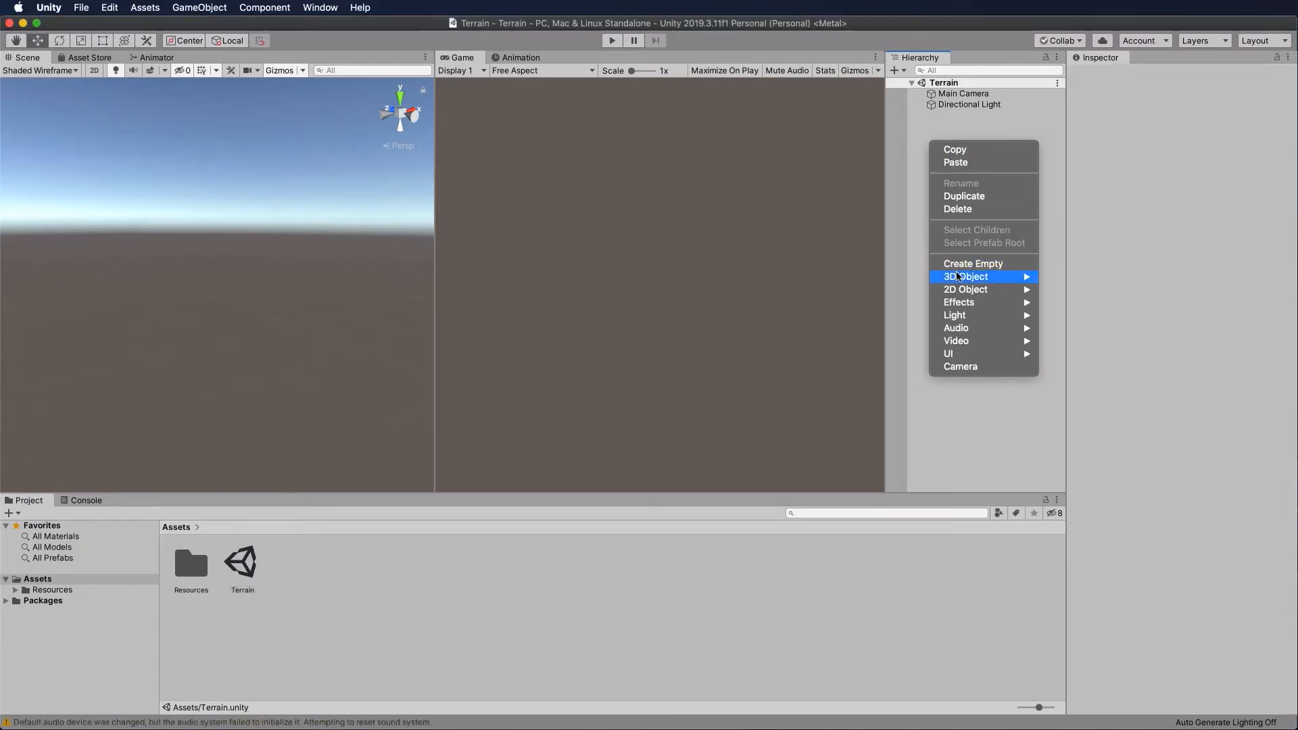
{"action": "mouse_move", "coordinate": [959, 276]}
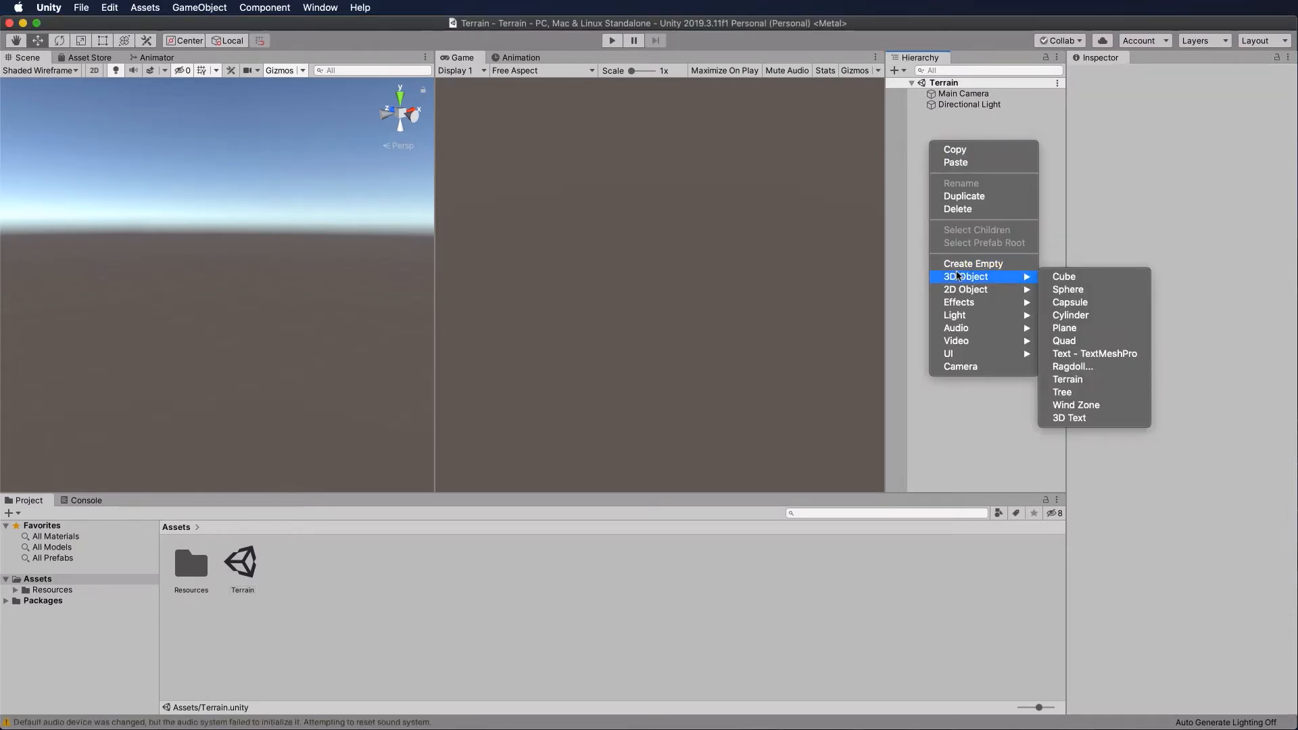
{"action": "left_click", "coordinate": [1081, 381]}
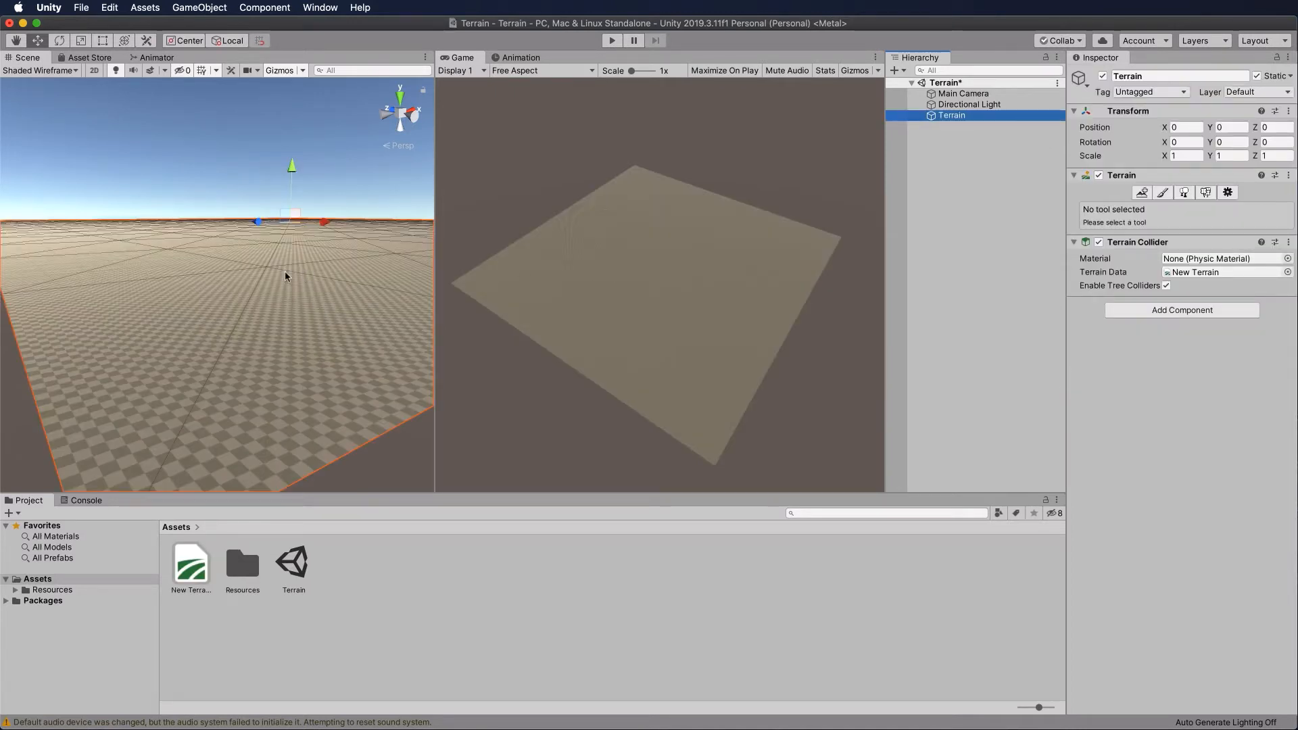
- Examine the new terrain from several angles and review its terrain settings, including mesh and texture resolutions
{"action": "scroll", "coordinate": [286, 273], "scroll_direction": "down", "scroll_amount": 10}
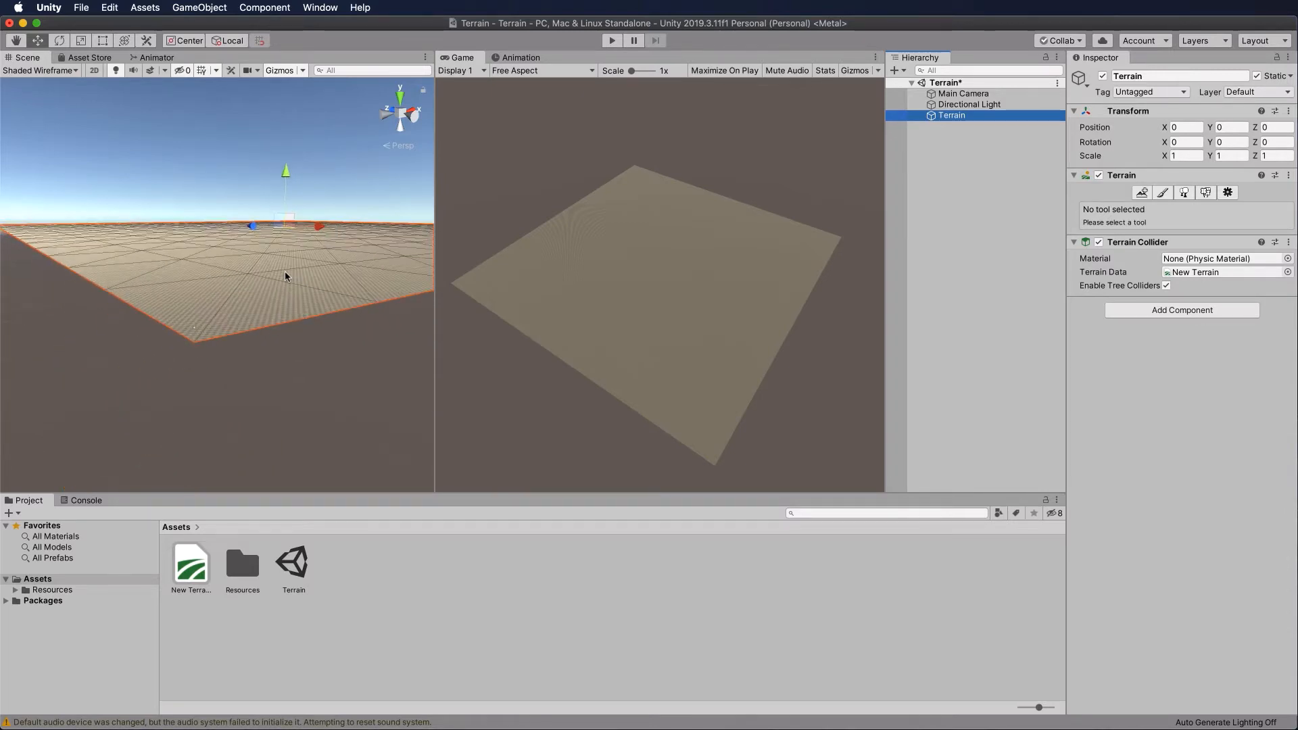
{"action": "left_click_drag", "start_coordinate": [275, 255], "coordinate": [139, 316], "text": "alt"}
{"action": "scroll", "coordinate": [259, 313], "scroll_direction": "down", "scroll_amount": 5}
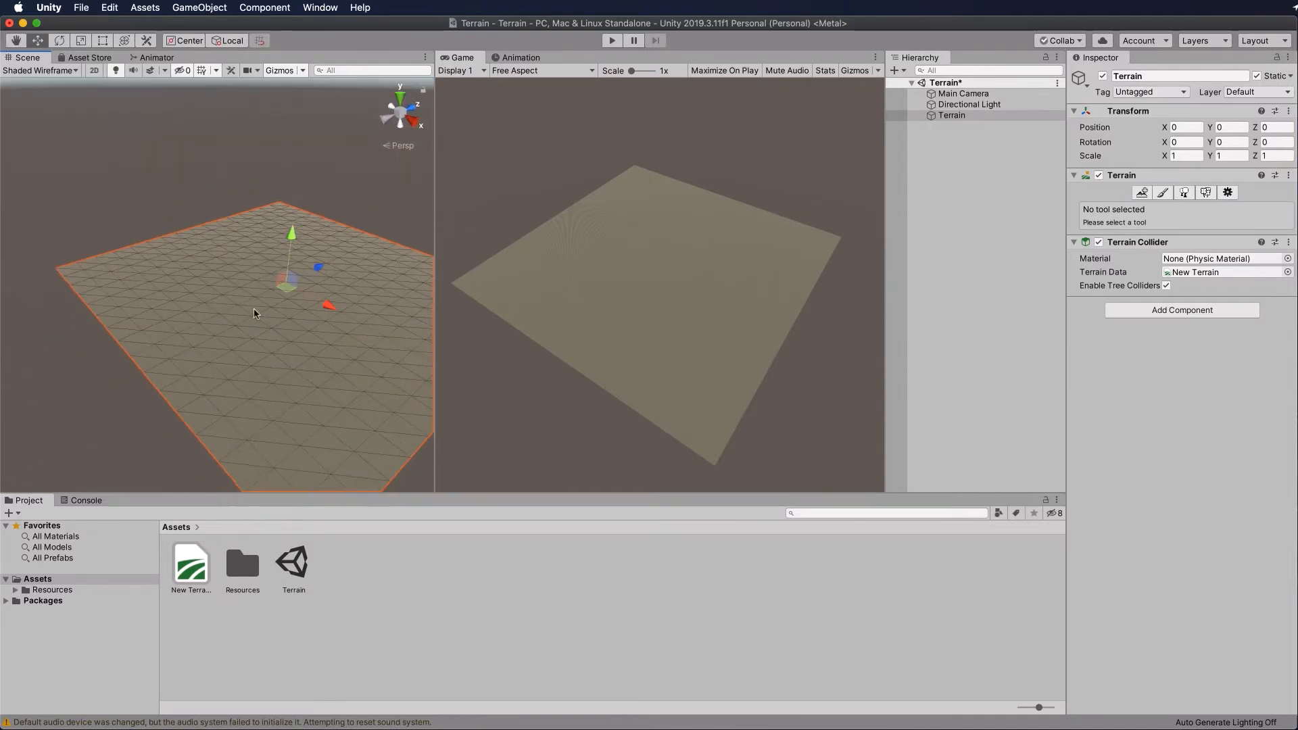
{"action": "scroll", "coordinate": [341, 336], "scroll_direction": "down", "scroll_amount": 3}
{"action": "left_click_drag", "start_coordinate": [342, 336], "coordinate": [102, 291], "text": "alt"}
{"action": "scroll", "coordinate": [216, 297], "scroll_direction": "up", "scroll_amount": 5}
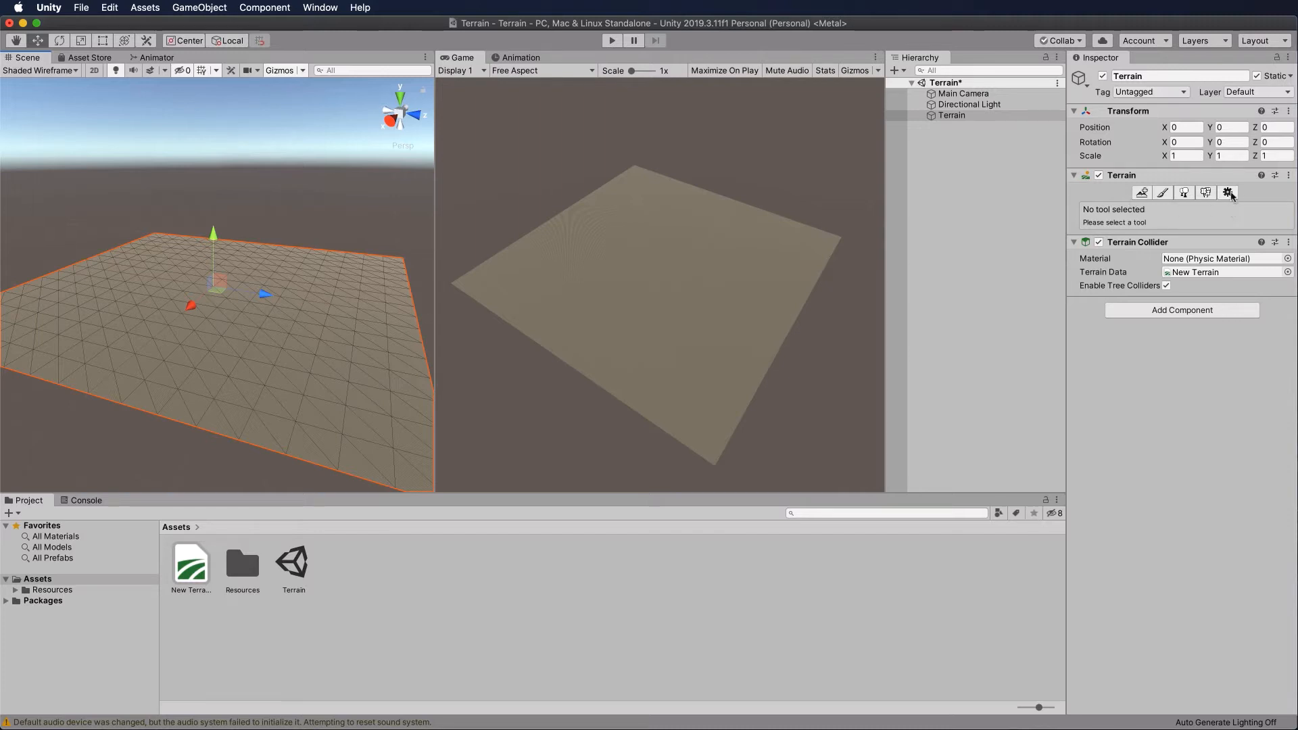
{"action": "left_click", "coordinate": [1229, 193]}
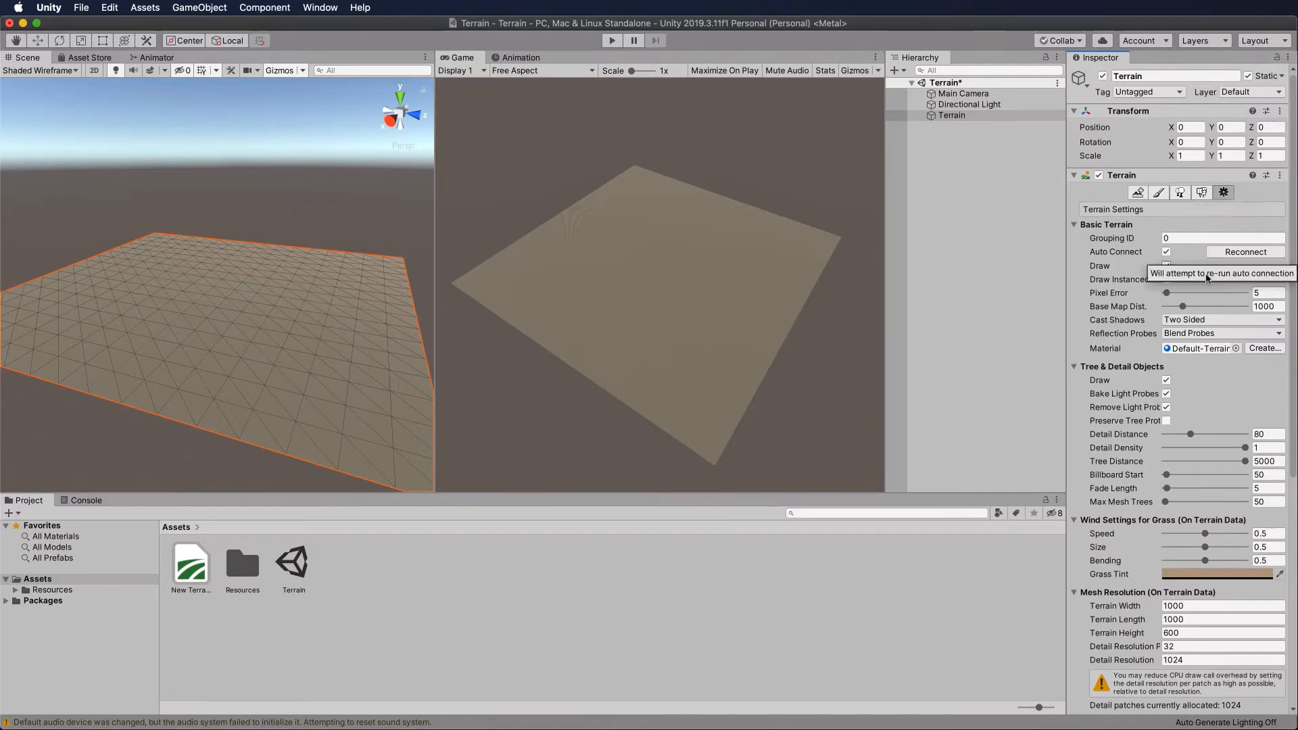
{"action": "scroll", "coordinate": [1217, 349], "scroll_direction": "down", "scroll_amount": 8}
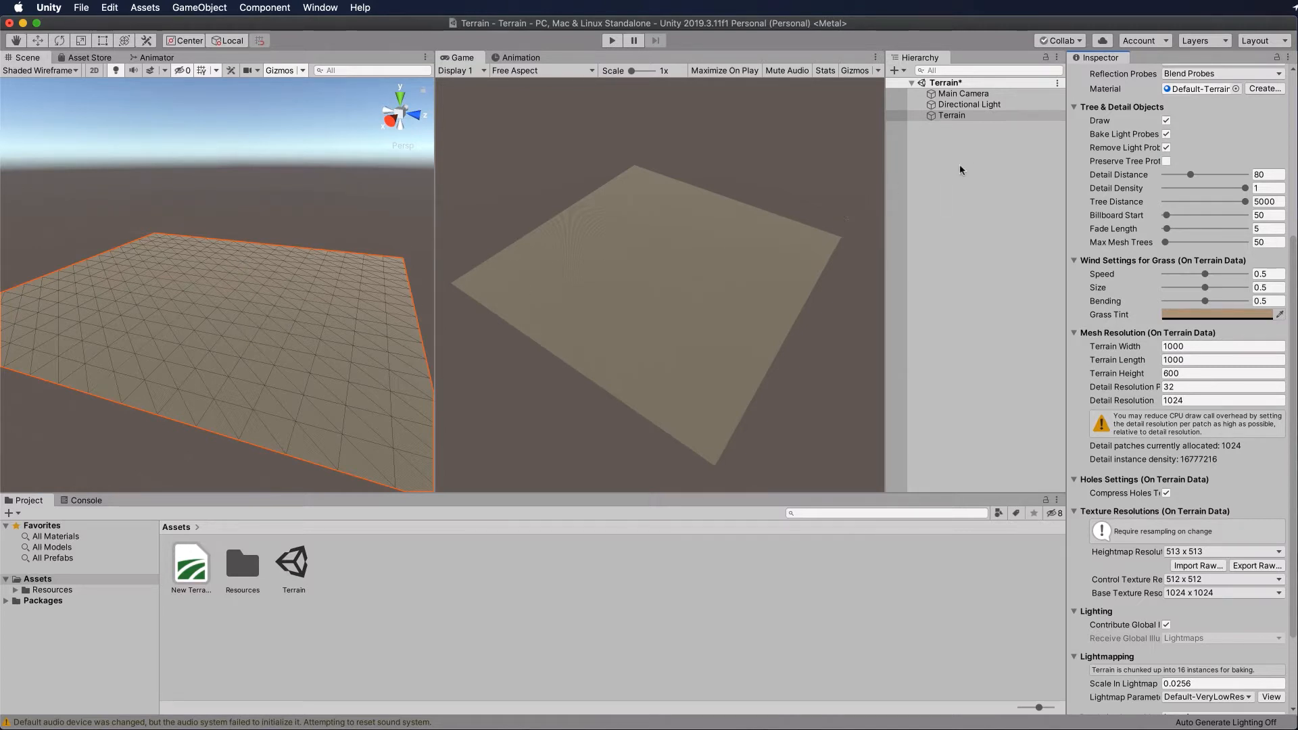
- Add a Capsule 3D object to the scene and frame it to compare its size with the terrain
{"action": "left_click", "coordinate": [940, 185]}
{"action": "right_click", "coordinate": [934, 174]}
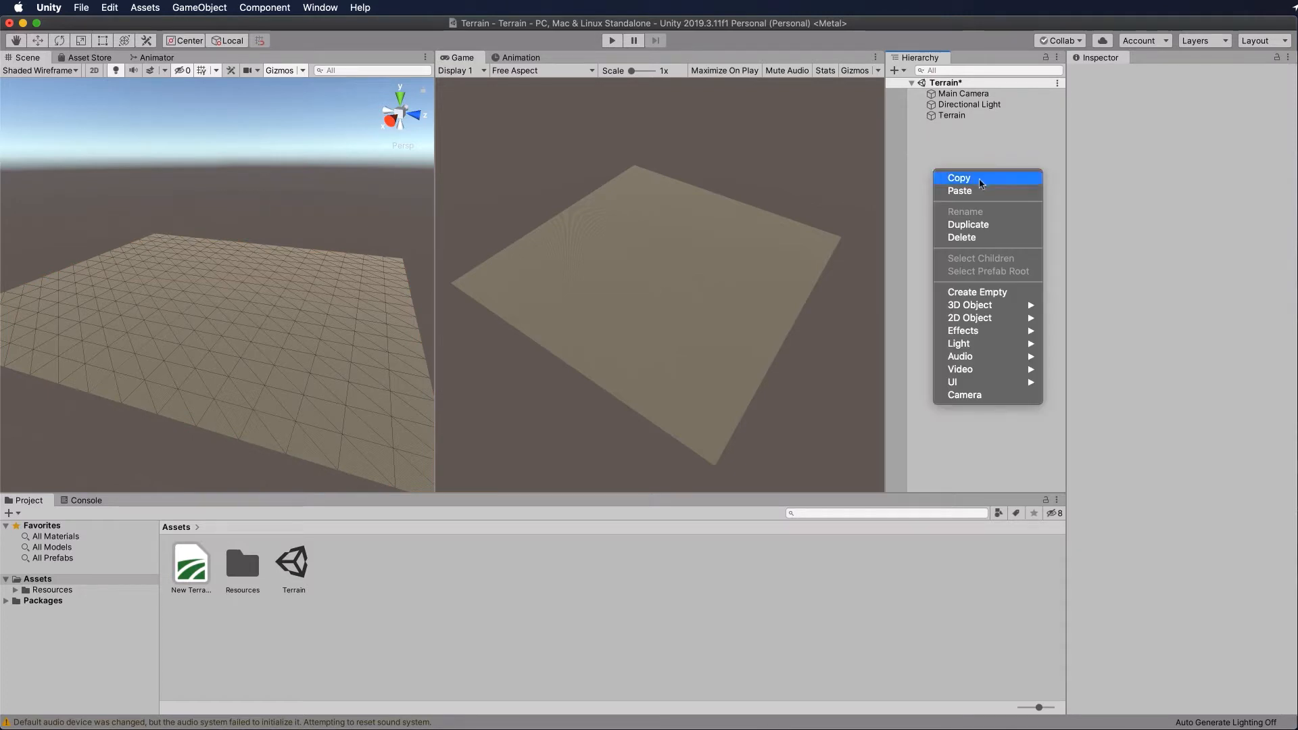
{"action": "mouse_move", "coordinate": [976, 308]}
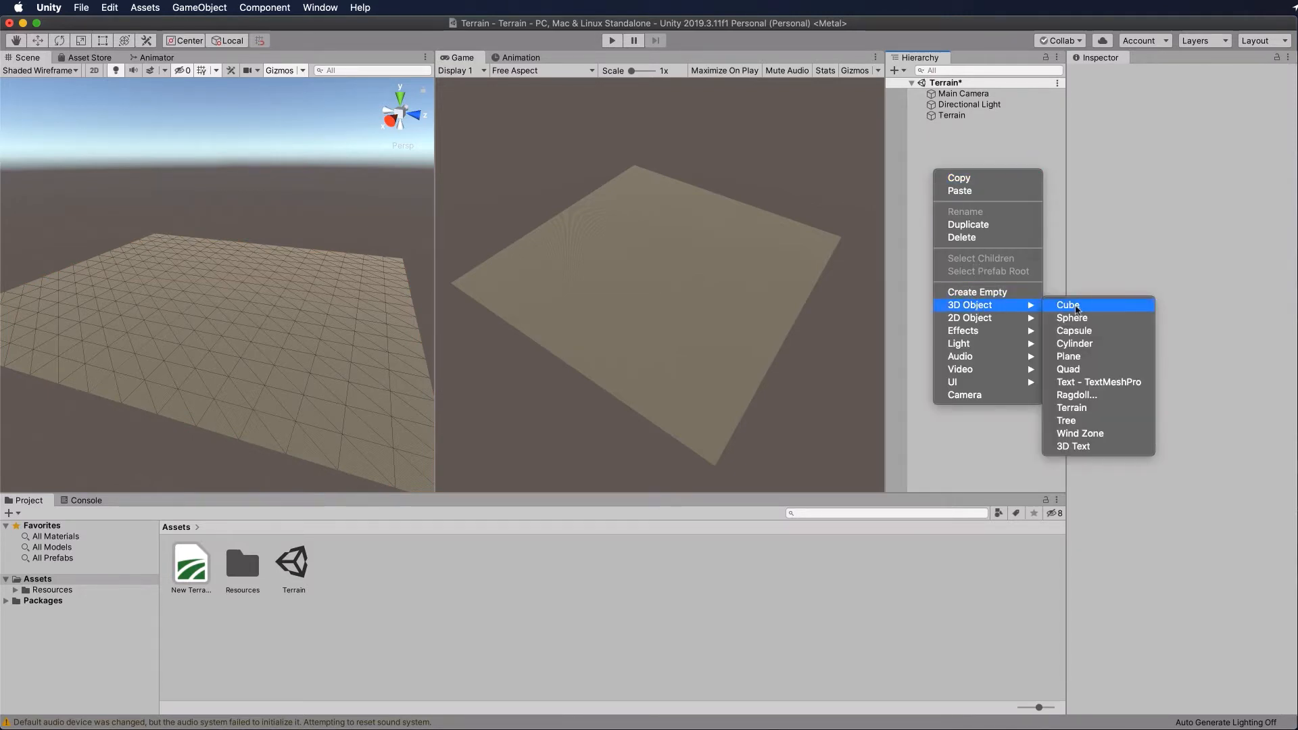
{"action": "left_click", "coordinate": [1085, 332]}
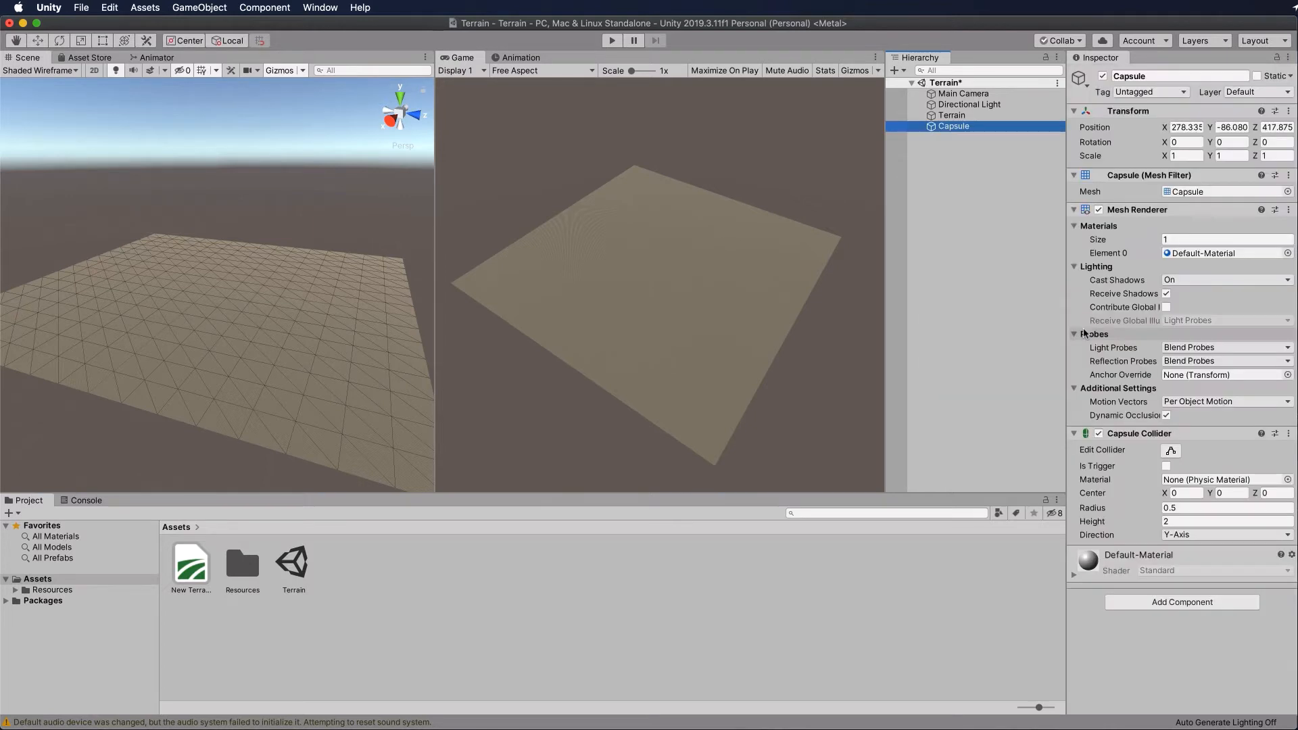
{"action": "double_click", "coordinate": [959, 128]}
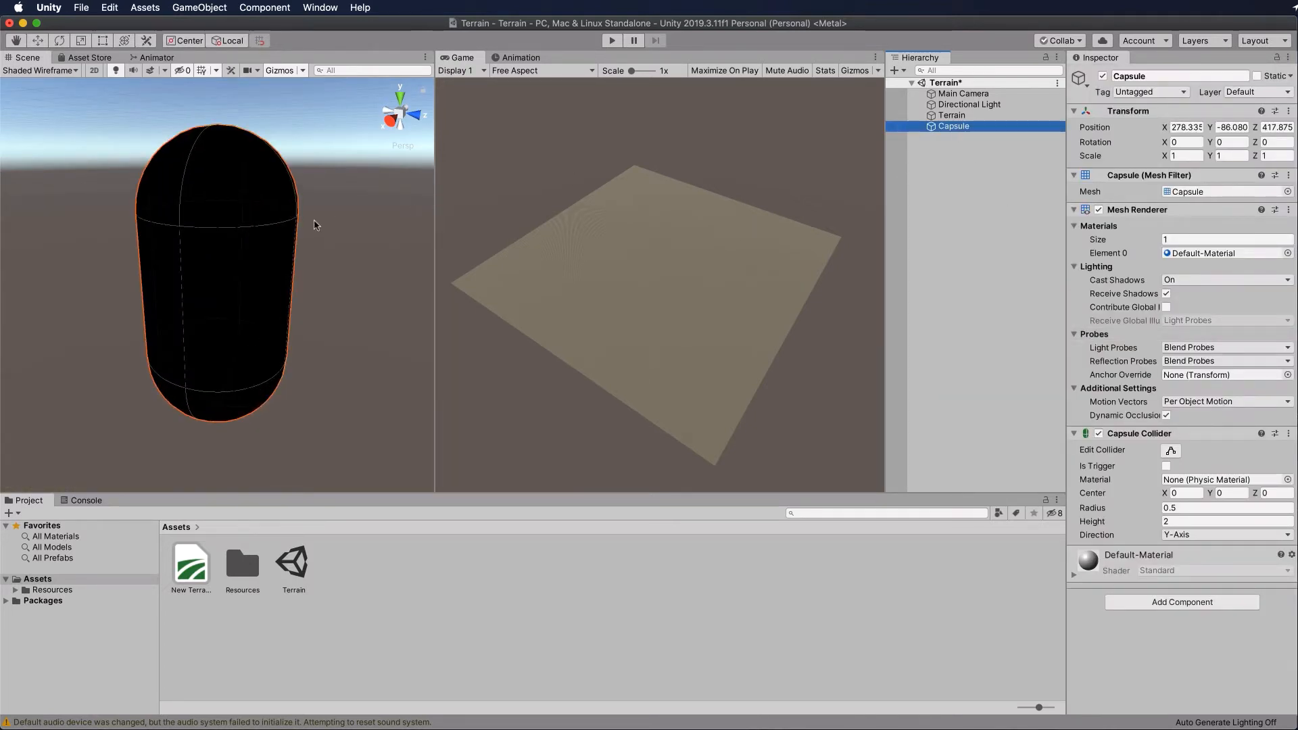
{"action": "scroll", "coordinate": [231, 228], "scroll_direction": "down", "scroll_amount": 5}
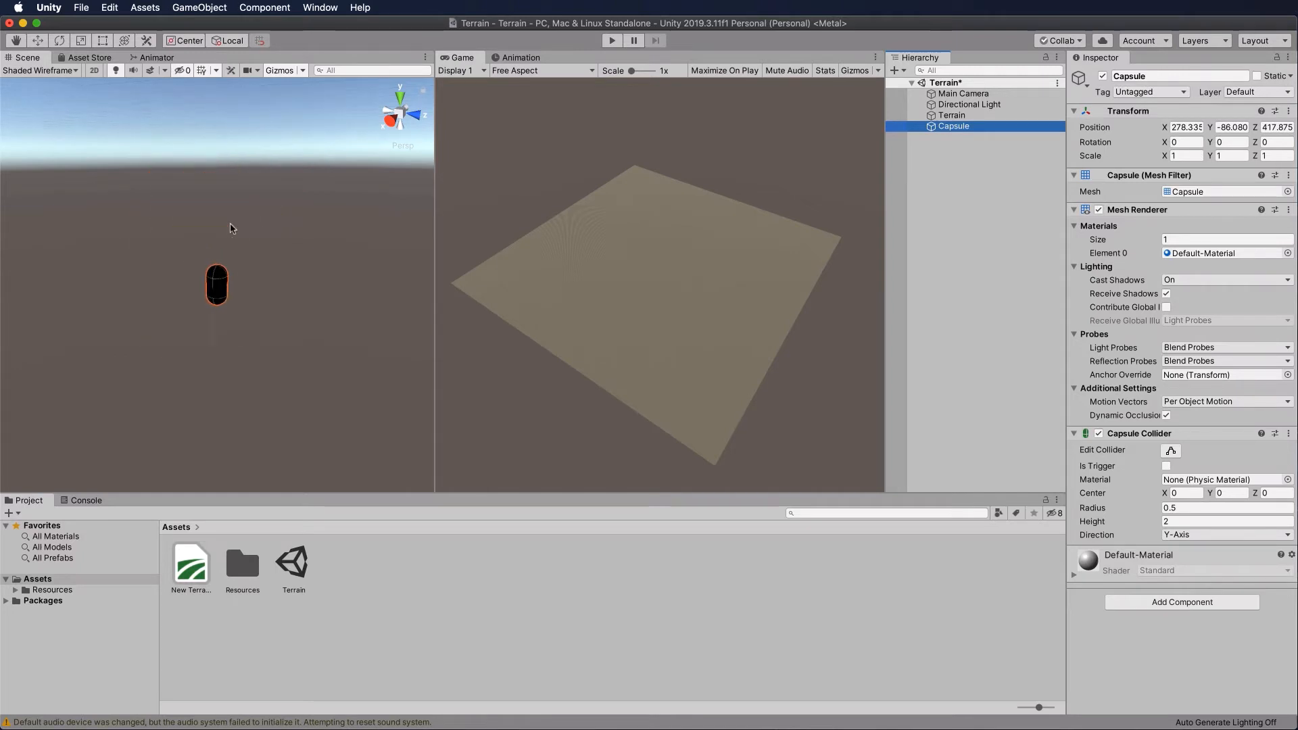
{"action": "scroll", "coordinate": [231, 228], "scroll_direction": "down", "scroll_amount": 3}
{"action": "scroll", "coordinate": [230, 223], "scroll_direction": "down", "scroll_amount": 3}
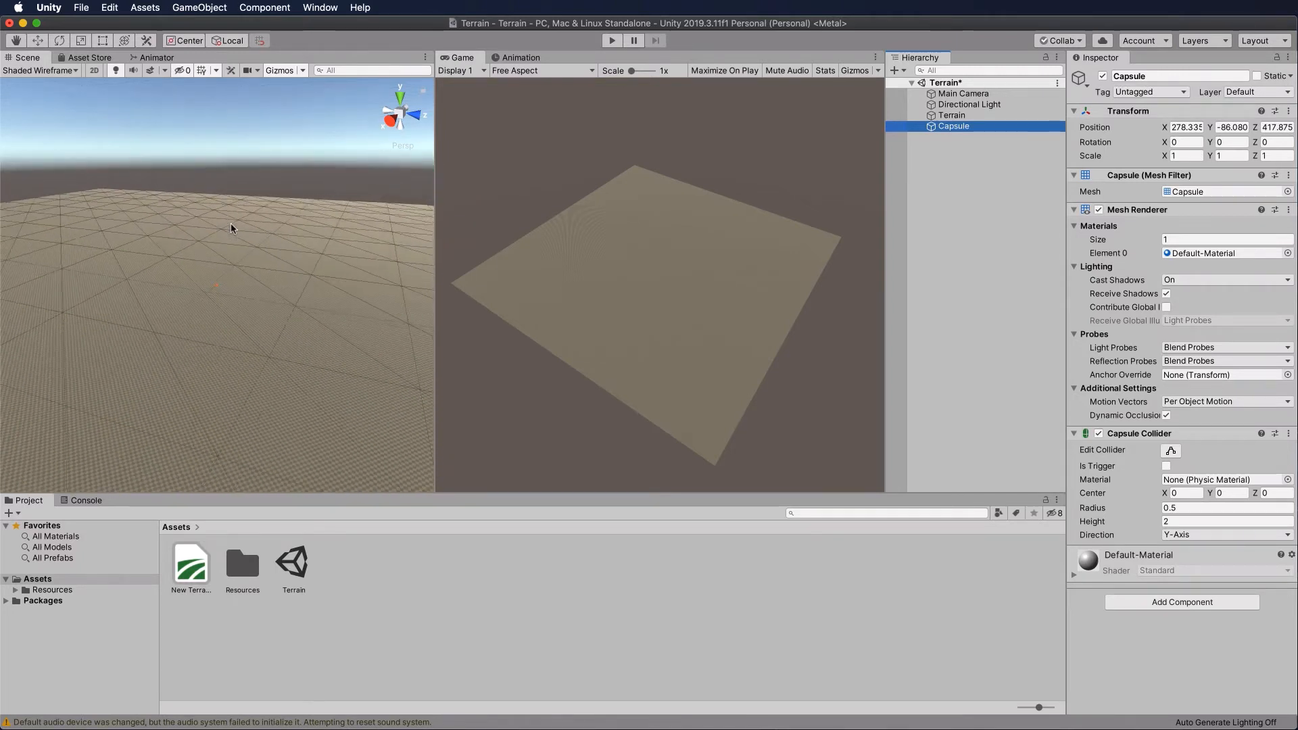
- Set the capsule's position to X 0, Y 0, Z 0 and frame it at the terrain's corner
{"action": "left_click", "coordinate": [1228, 128]}
{"action": "type", "text": "0"}
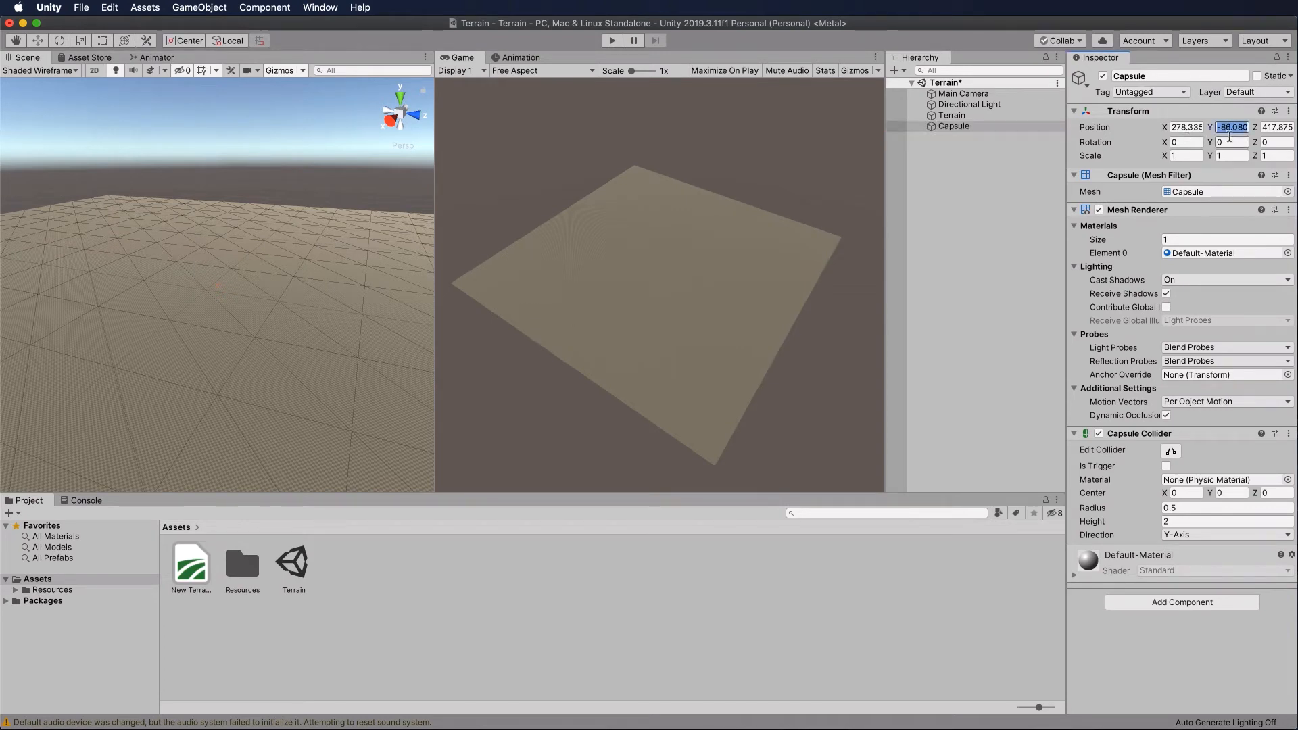
{"action": "key", "text": "shift+Tab"}
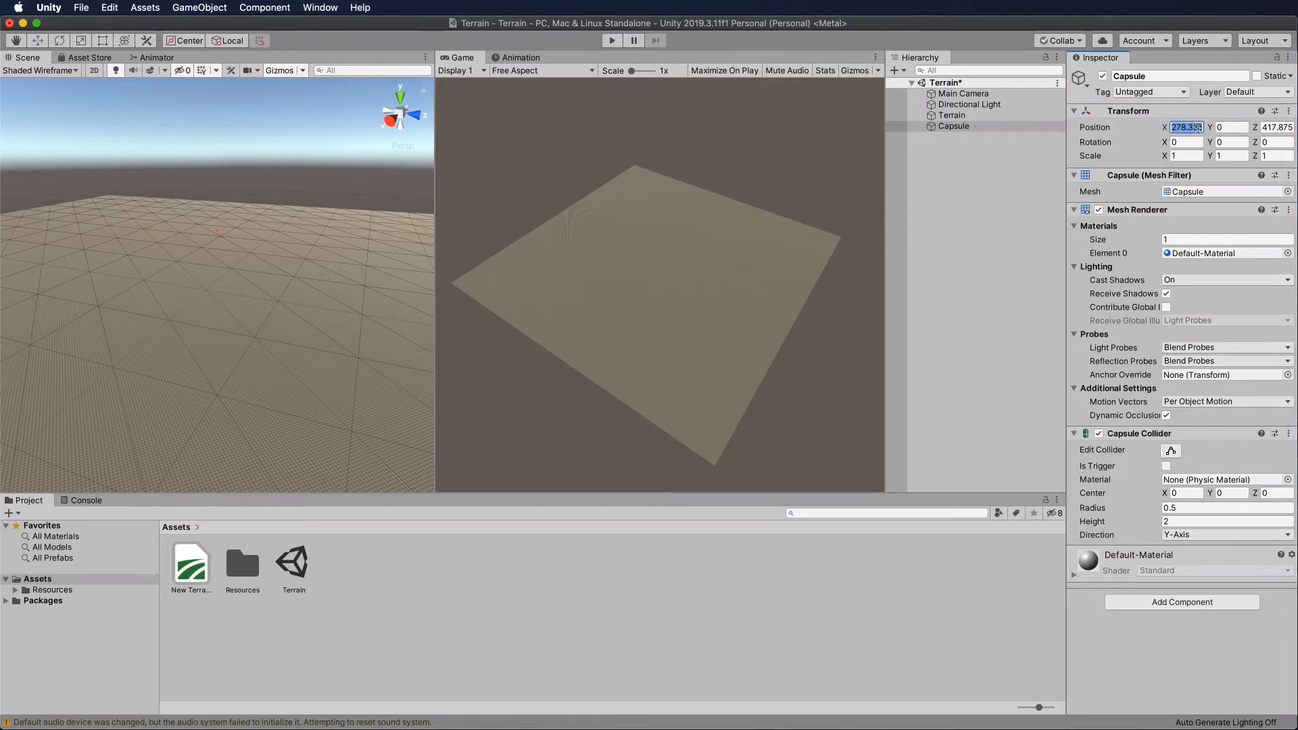
{"action": "type", "text": "0"}
{"action": "key", "text": "Tab"}
{"action": "key", "text": "Tab"}
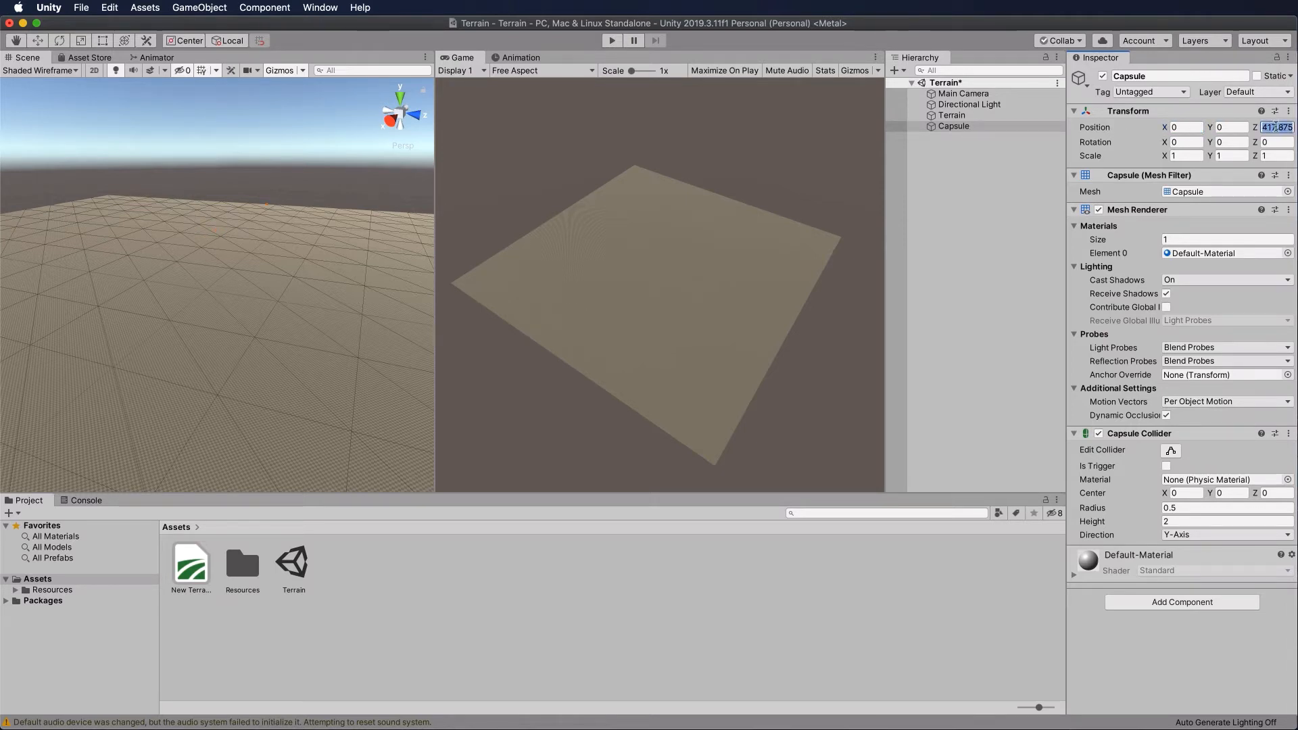
{"action": "type", "text": "0"}
{"action": "double_click", "coordinate": [955, 127]}
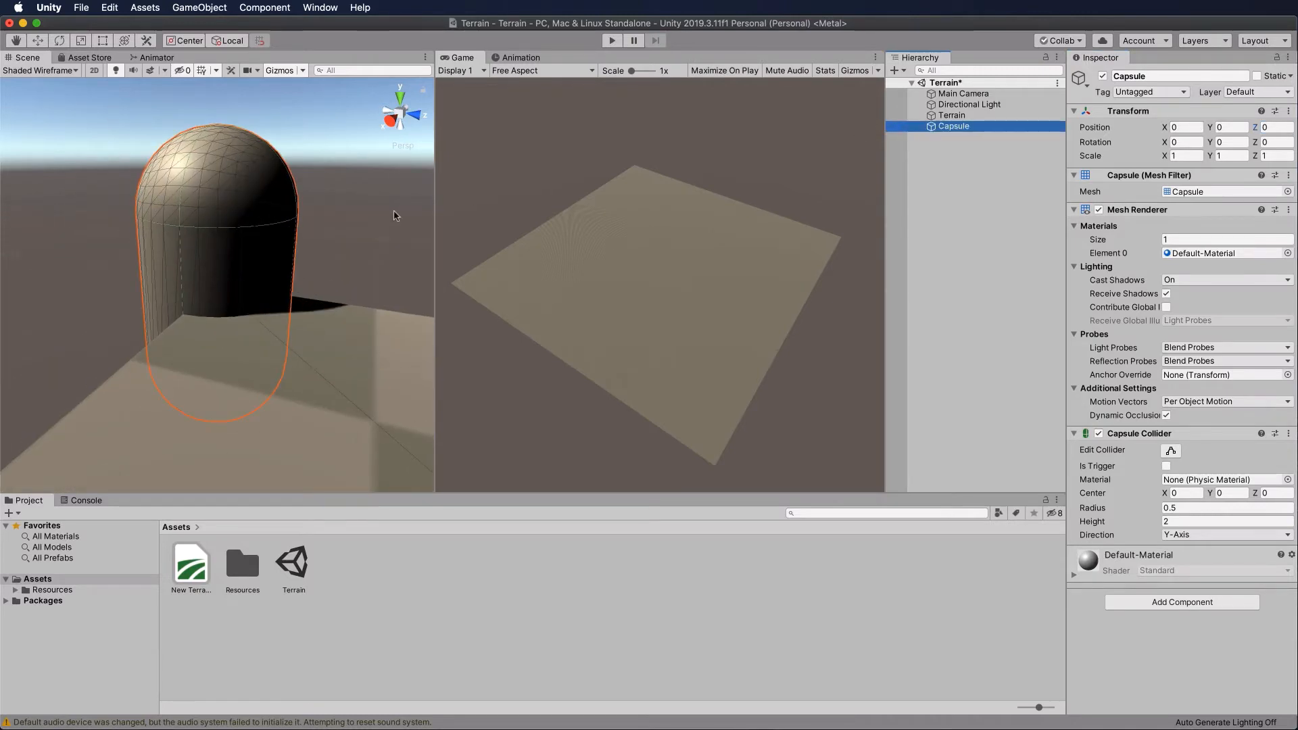
{"action": "scroll", "coordinate": [392, 215], "scroll_direction": "down", "scroll_amount": 3}
{"action": "scroll", "coordinate": [391, 215], "scroll_direction": "down", "scroll_amount": 4}
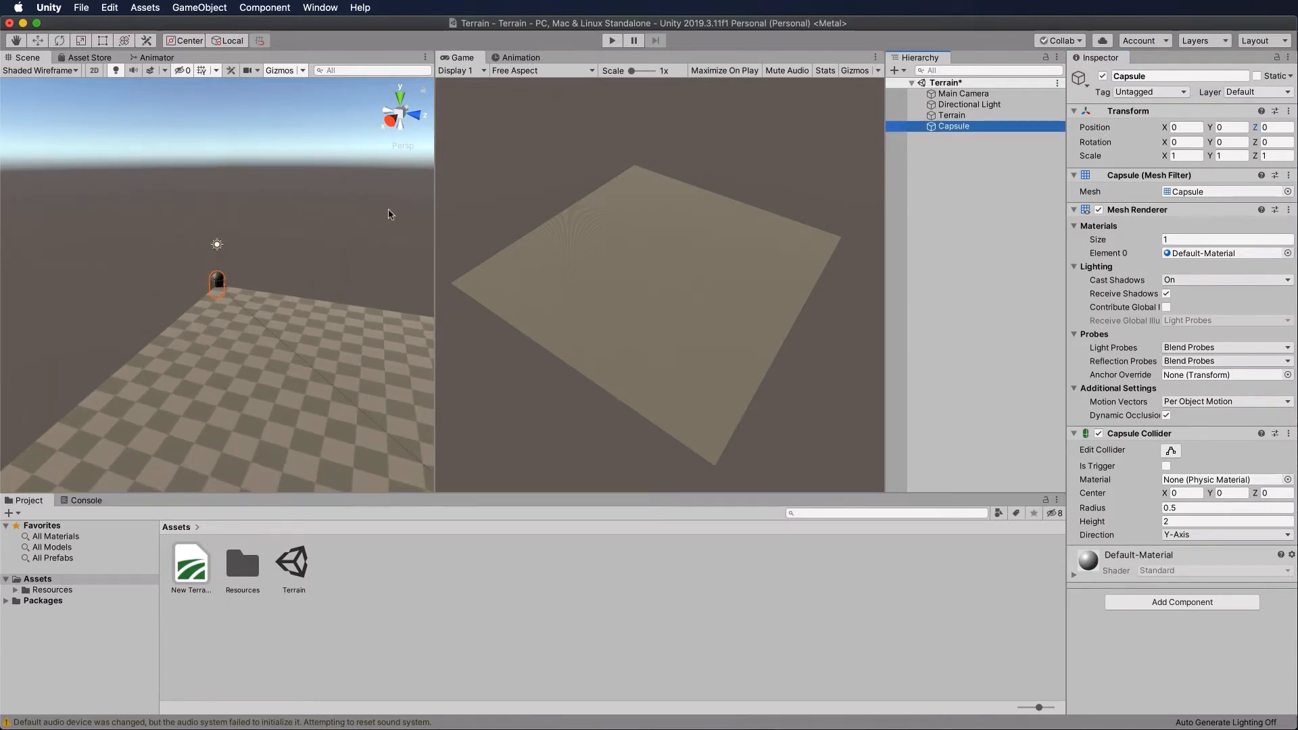
- Move the capsule onto the terrain near its corner at about X 10.87, Y 0.95, Z 6.85, and frame it
{"action": "key", "text": "w"}
{"action": "left_click_drag", "start_coordinate": [268, 293], "coordinate": [260, 427]}
{"action": "scroll", "coordinate": [269, 338], "scroll_direction": "down", "scroll_amount": 5}
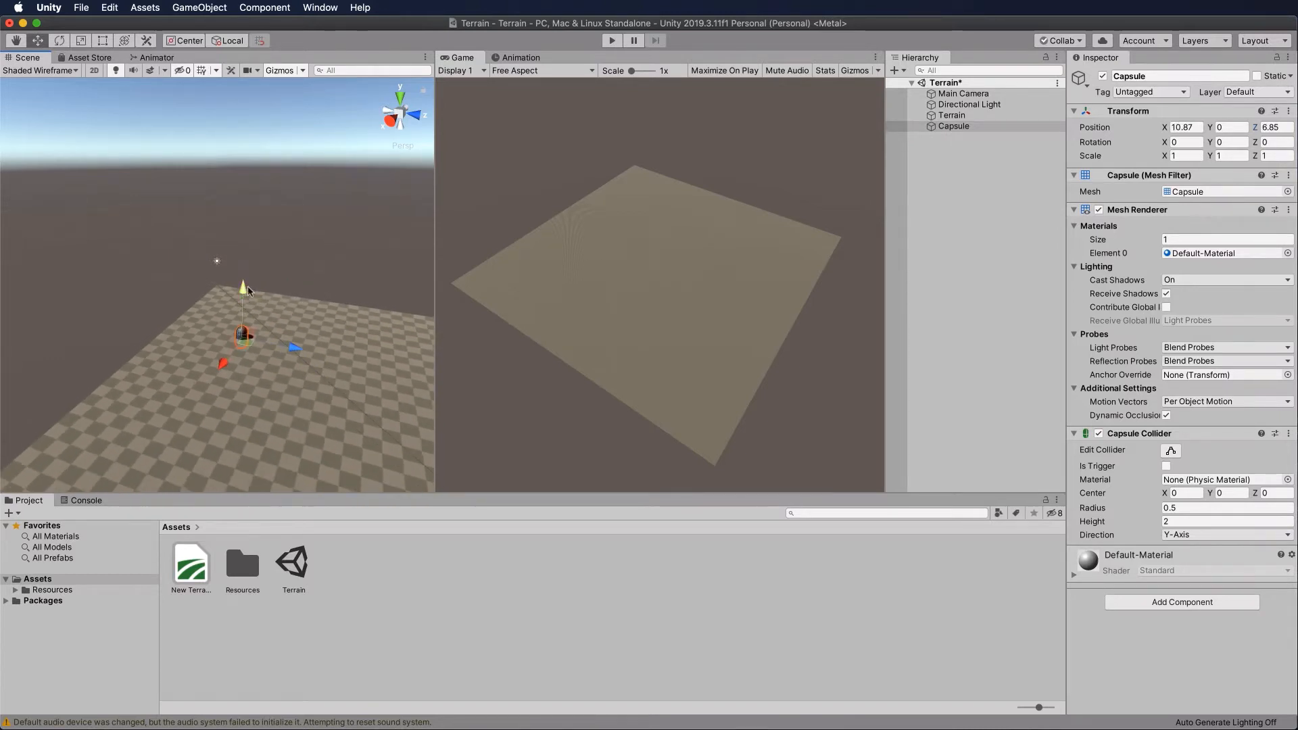
{"action": "left_click_drag", "start_coordinate": [244, 290], "coordinate": [246, 282]}
{"action": "double_click", "coordinate": [954, 127]}
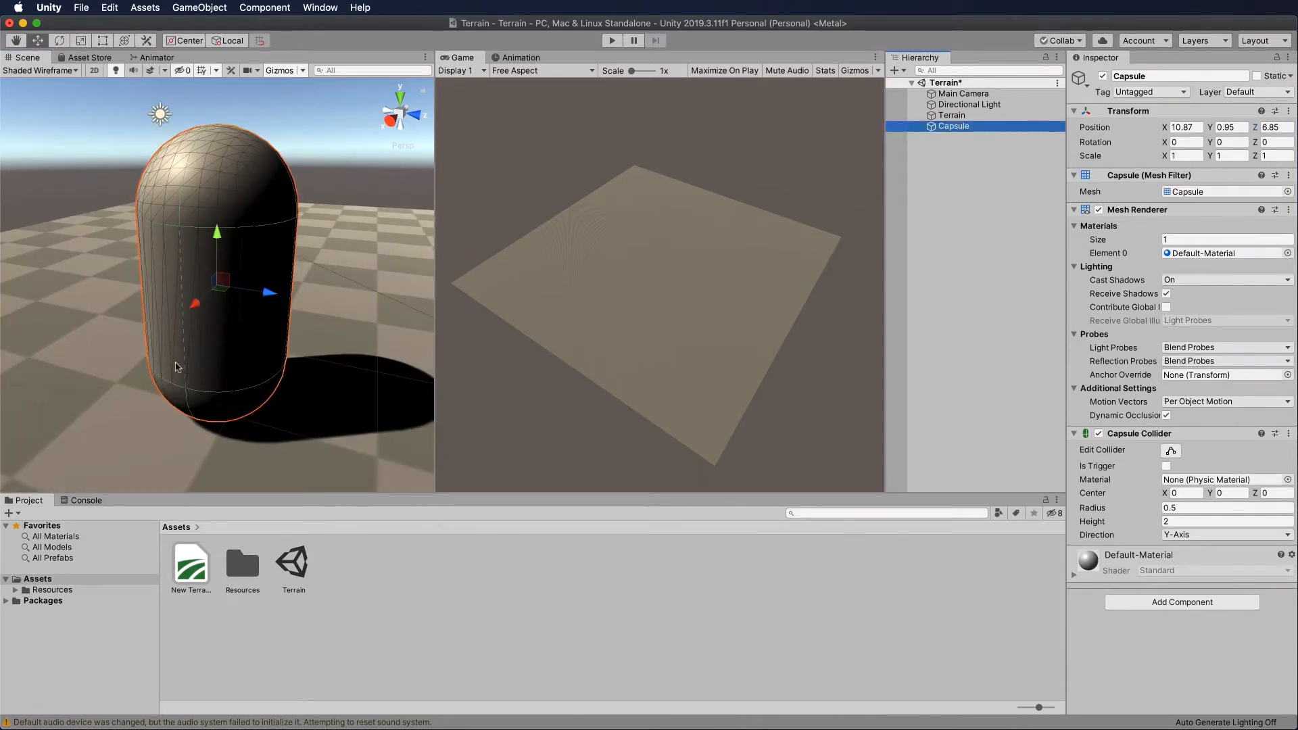
- Examine the capsule from ground level and from far above to compare its size with the whole terrain
{"action": "left_click_drag", "start_coordinate": [90, 336], "coordinate": [694, 274], "text": "alt"}
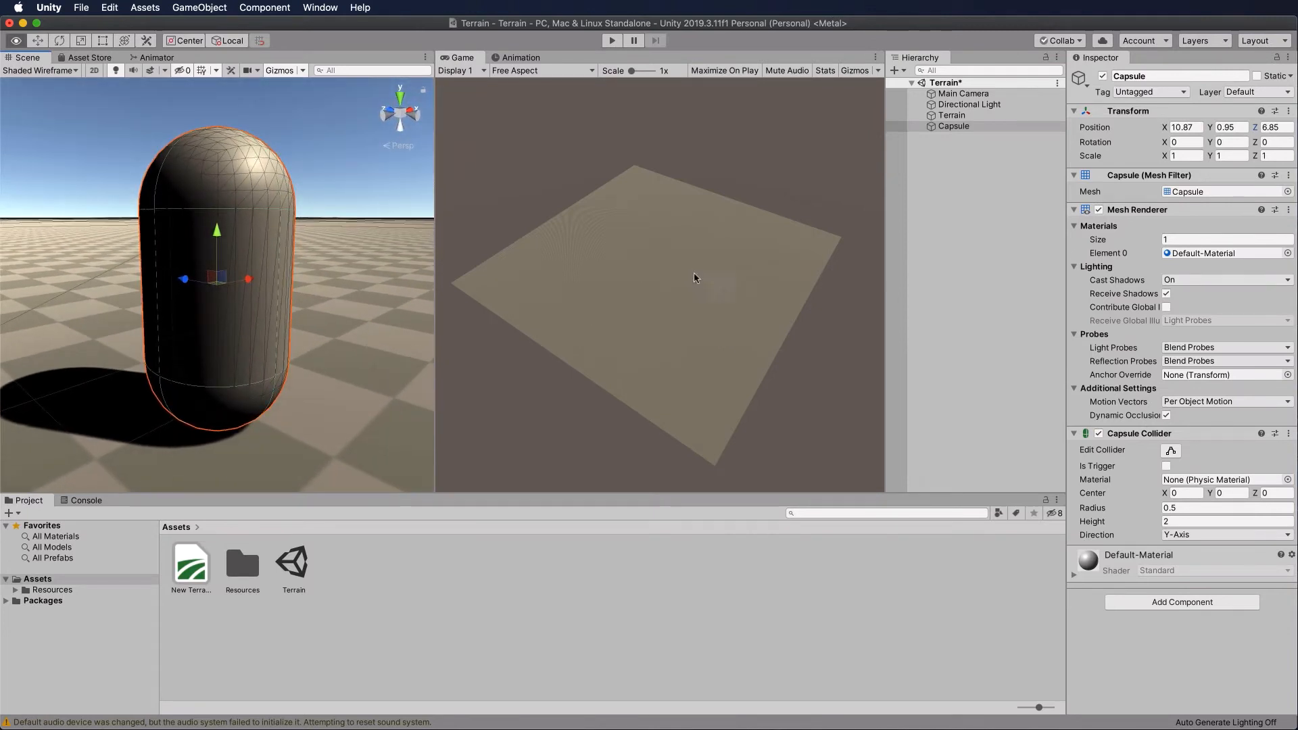
{"action": "scroll", "coordinate": [335, 354], "scroll_direction": "down", "scroll_amount": 5}
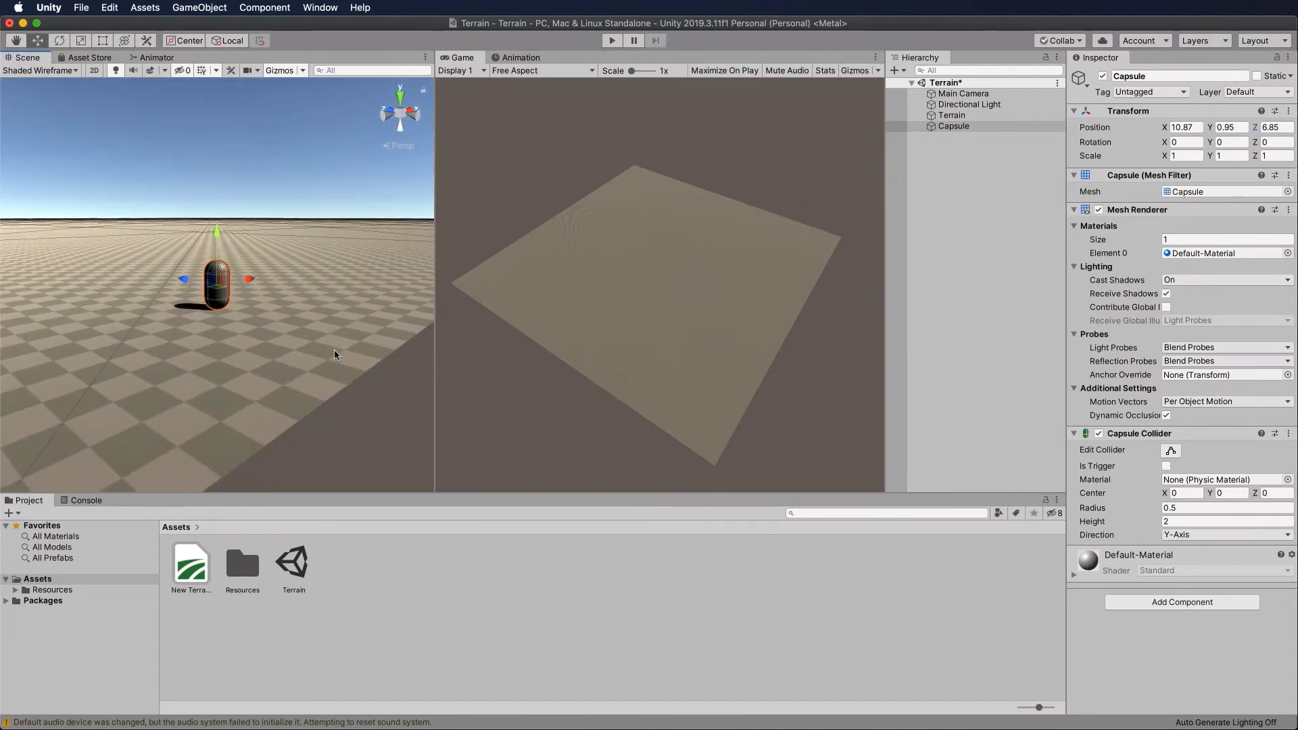
{"action": "scroll", "coordinate": [335, 354], "scroll_direction": "up", "scroll_amount": 3}
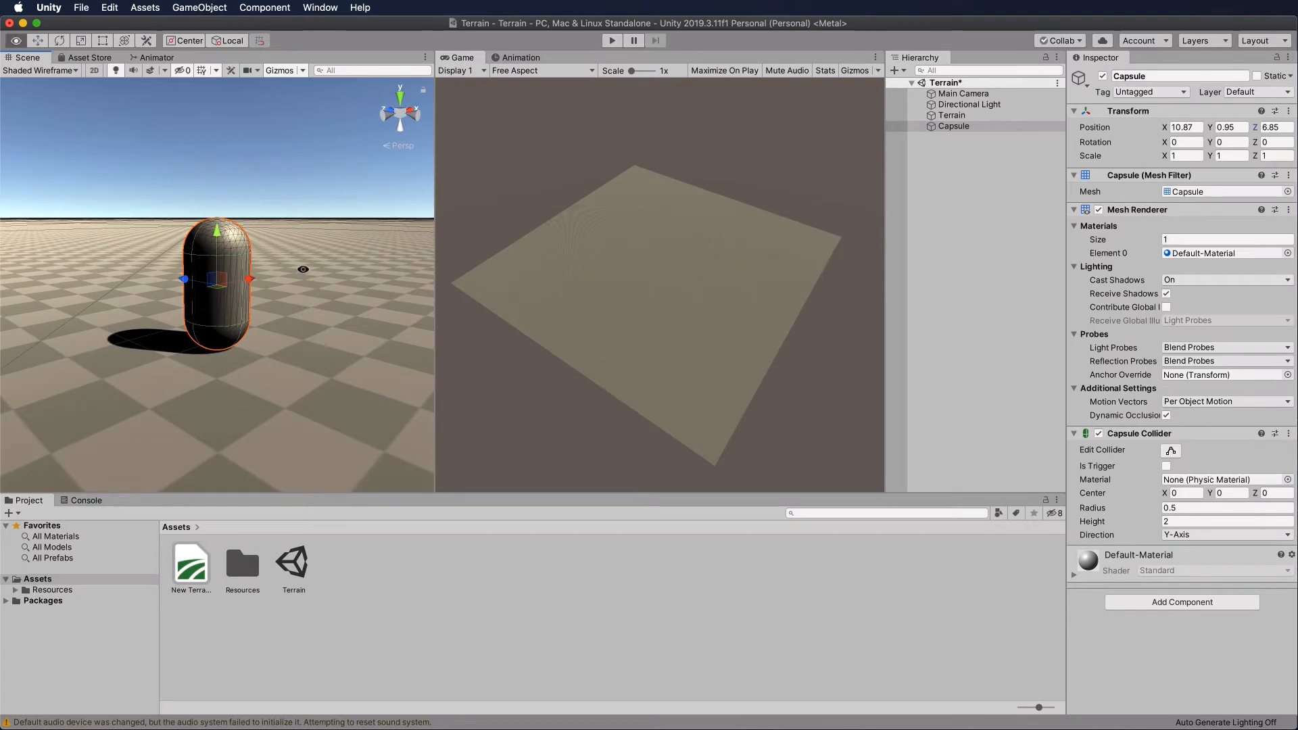
{"action": "left_click_drag", "start_coordinate": [303, 310], "coordinate": [298, 422], "text": "alt"}
{"action": "scroll", "coordinate": [313, 392], "scroll_direction": "down", "scroll_amount": 10}
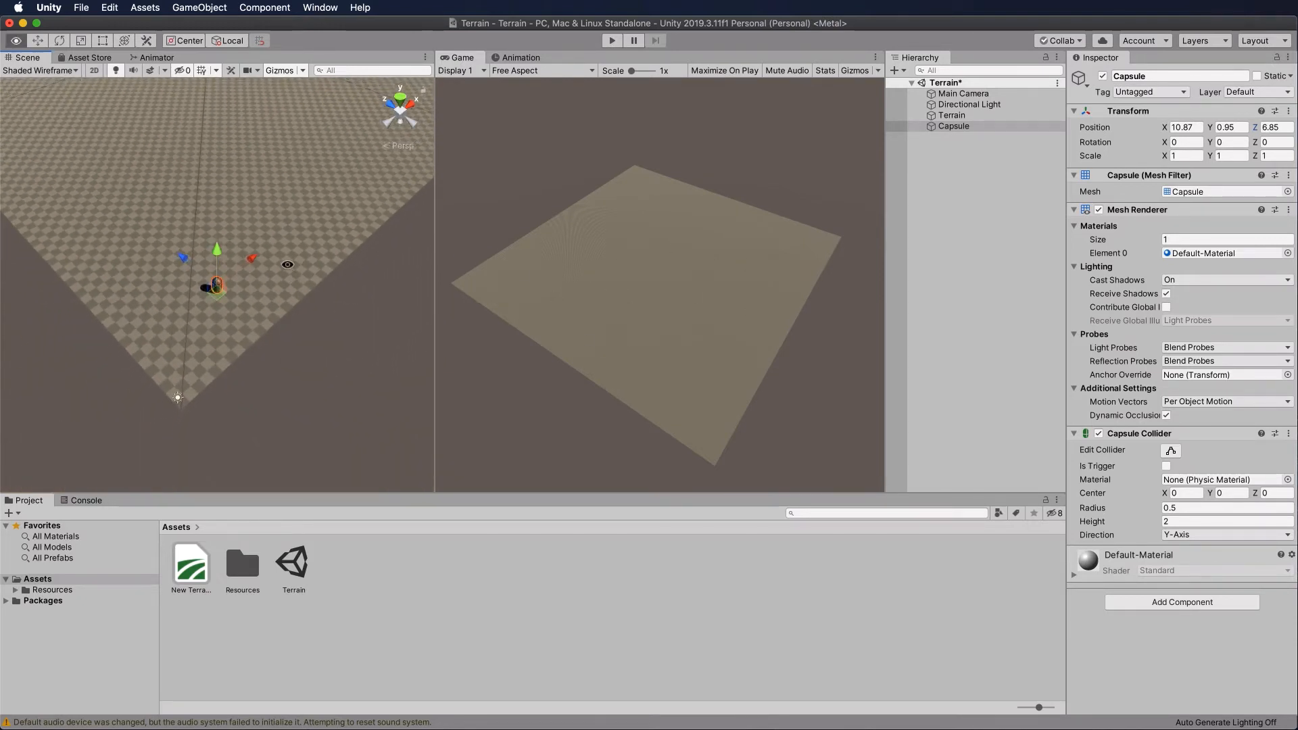
{"action": "left_click_drag", "start_coordinate": [297, 274], "coordinate": [287, 285], "text": "alt"}
{"action": "left_click_drag", "start_coordinate": [293, 217], "coordinate": [307, 349]}
{"action": "scroll", "coordinate": [309, 347], "scroll_direction": "down", "scroll_amount": 8}
{"action": "left_click_drag", "start_coordinate": [261, 238], "coordinate": [268, 423]}
{"action": "scroll", "coordinate": [269, 296], "scroll_direction": "down", "scroll_amount": 10}
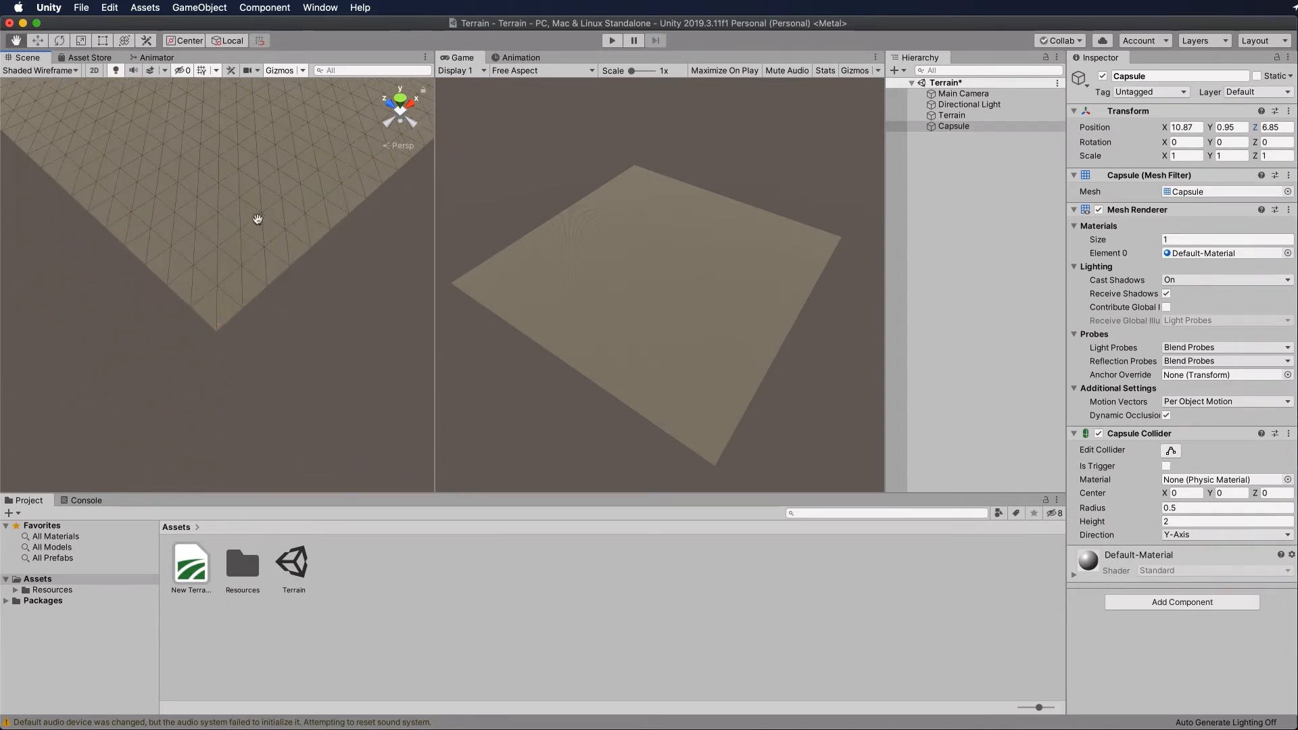
{"action": "left_click_drag", "start_coordinate": [251, 215], "coordinate": [257, 502]}
{"action": "scroll", "coordinate": [261, 438], "scroll_direction": "up", "scroll_amount": 3}
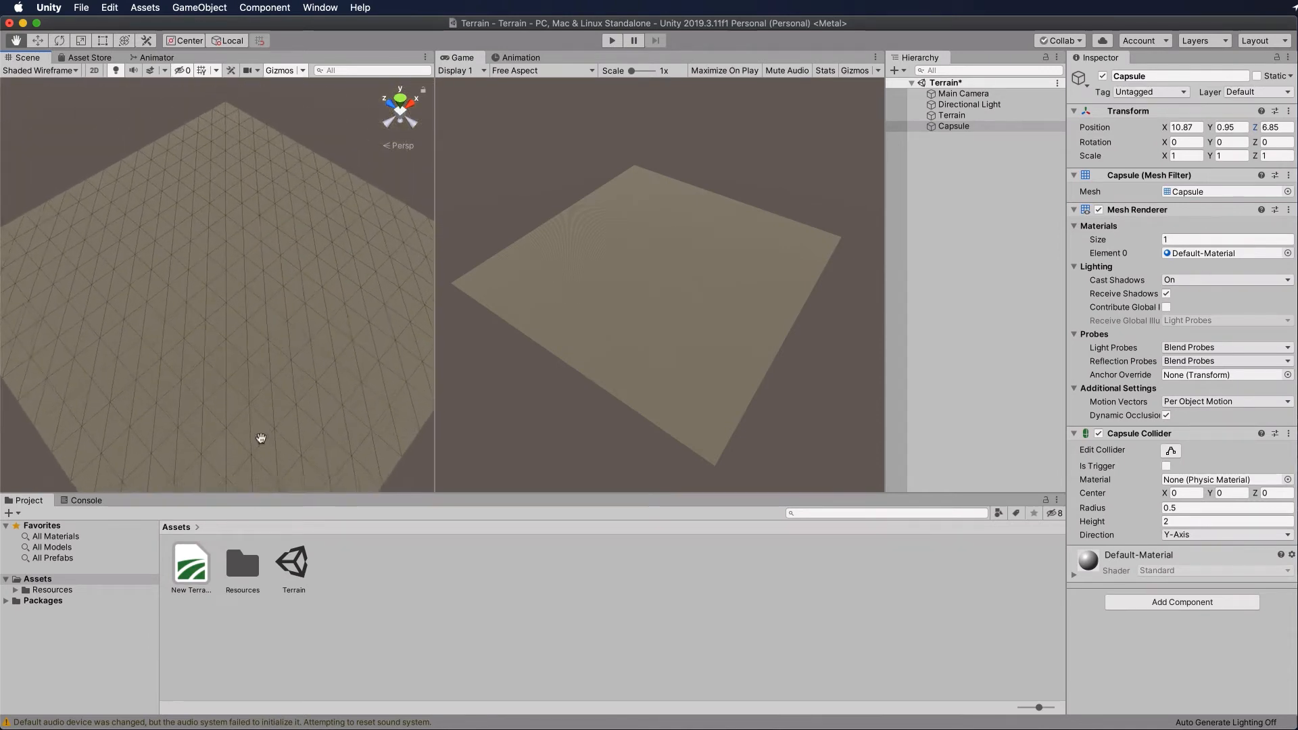
{"action": "left_click_drag", "start_coordinate": [261, 438], "coordinate": [255, 388]}
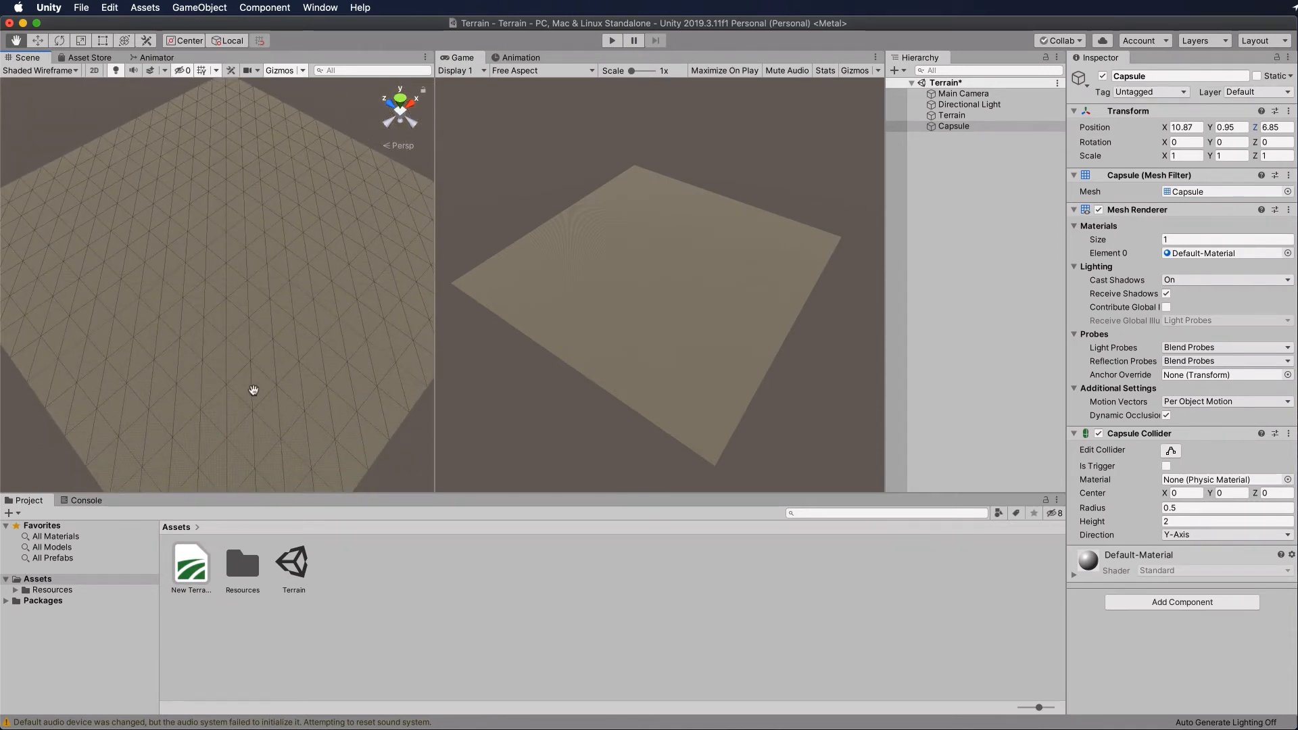
- Try to align the Main Camera with the current scene view
{"action": "left_click", "coordinate": [979, 96]}
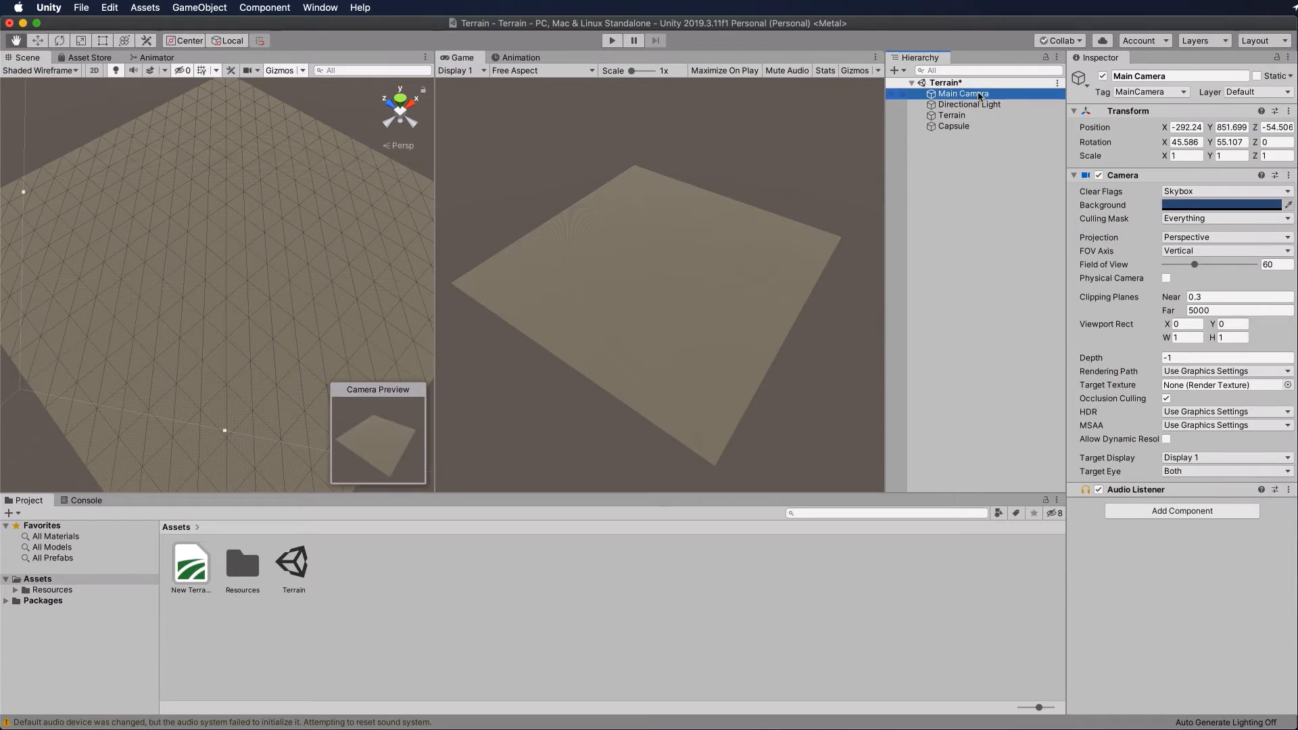
{"action": "left_click", "coordinate": [200, 7]}
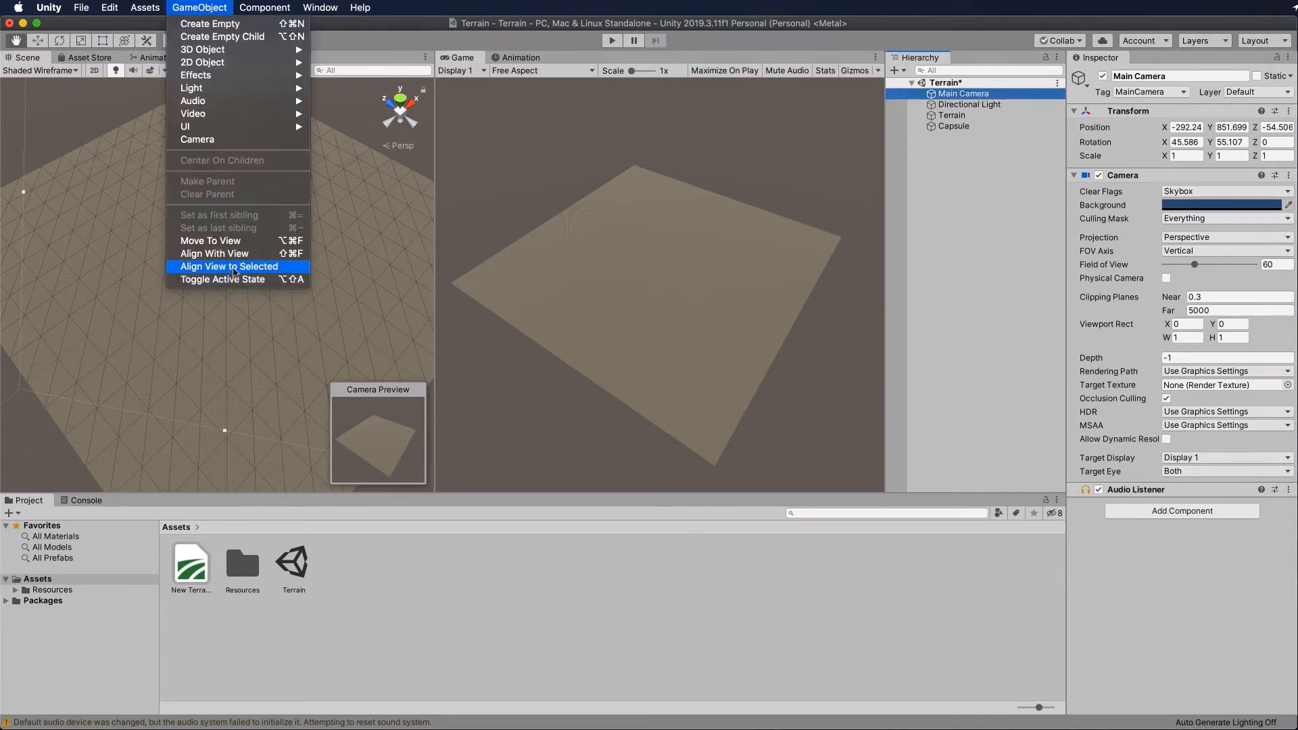
{"action": "left_click", "coordinate": [209, 254]}
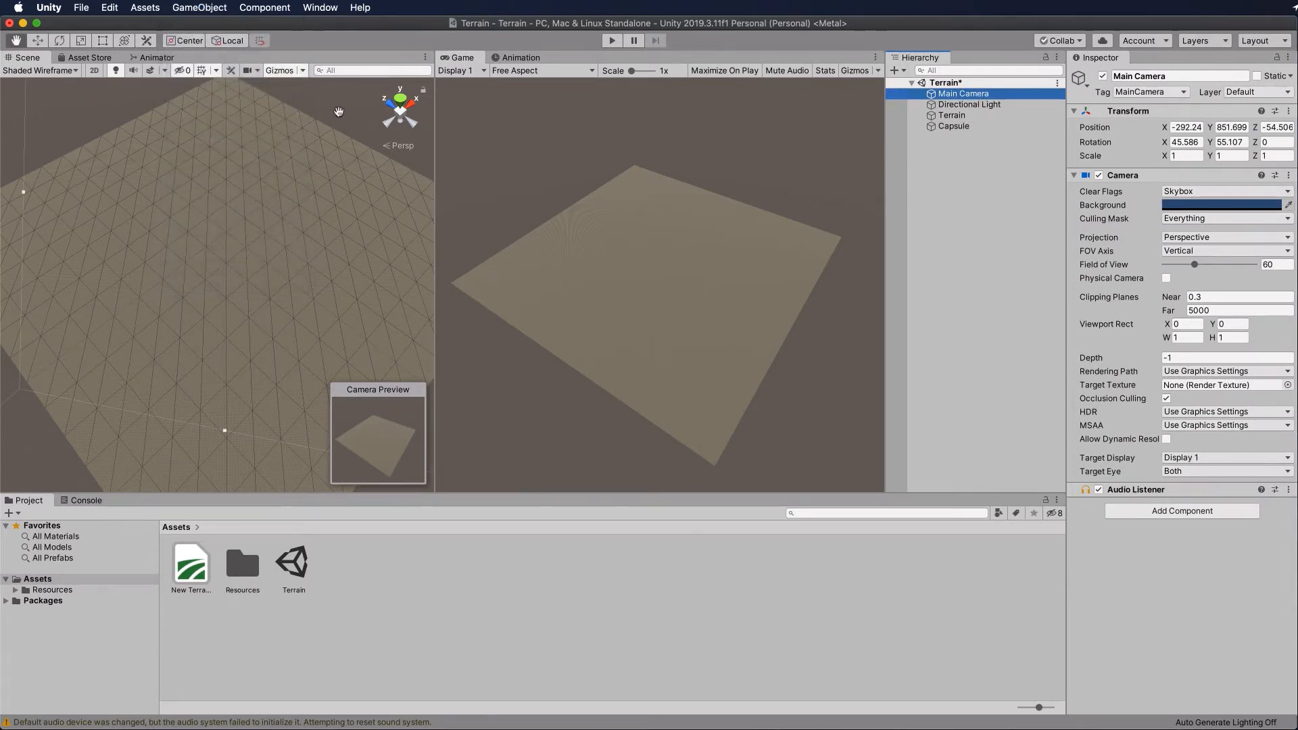
- Frame the capsule again and inspect its scale against the terrain's corner and mesh at several distances
{"action": "double_click", "coordinate": [951, 125]}
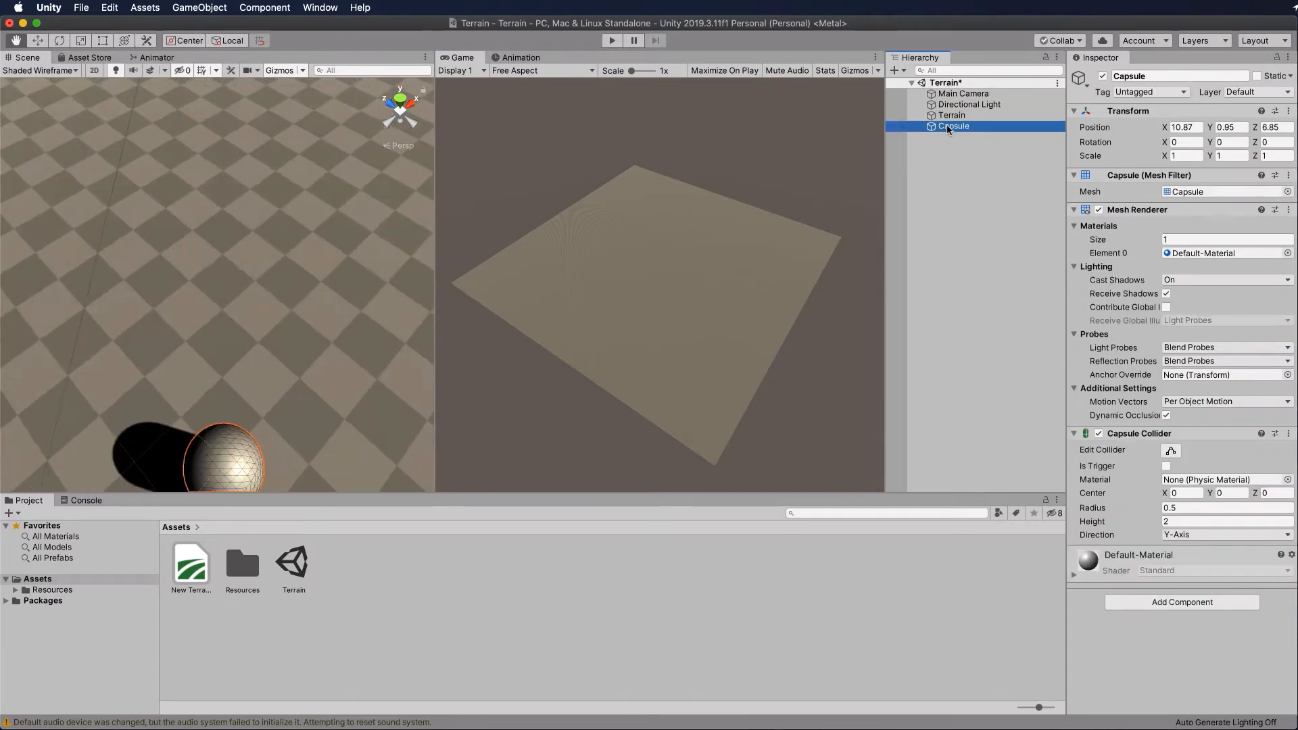
{"action": "left_click_drag", "start_coordinate": [337, 305], "coordinate": [360, 167], "text": "alt"}
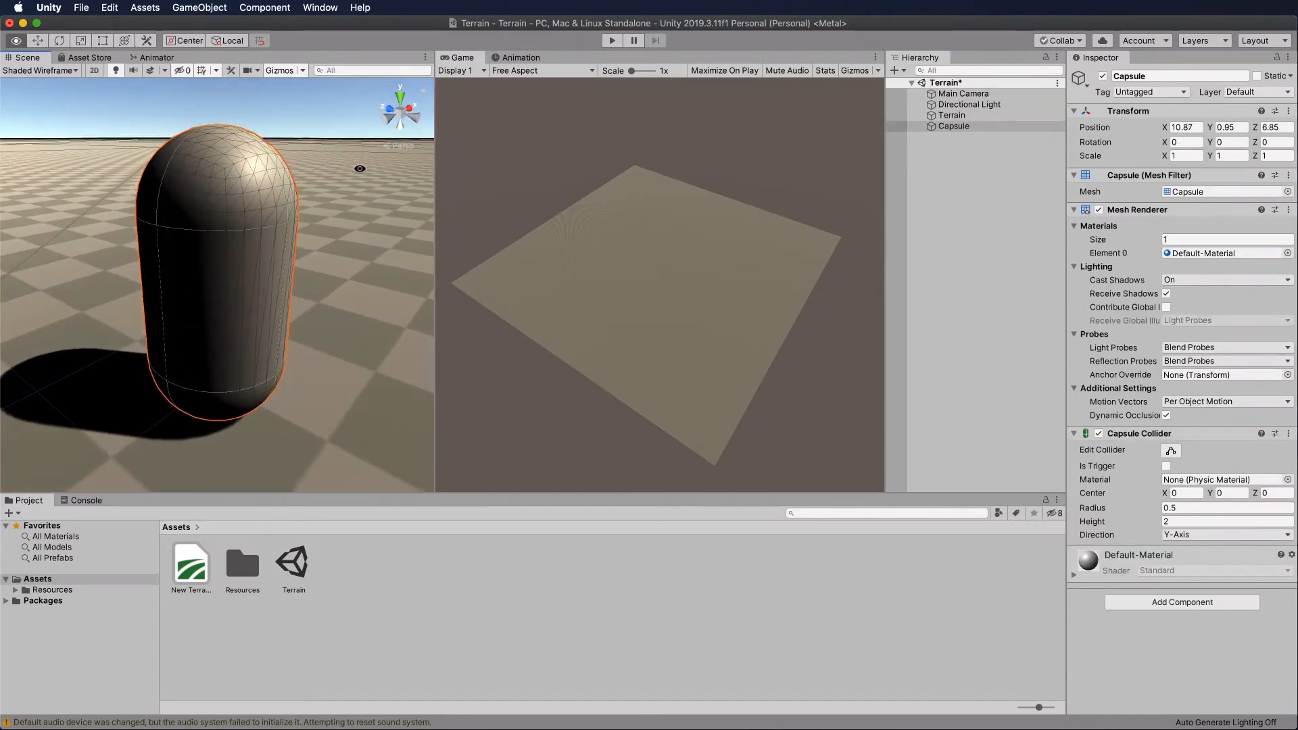
{"action": "scroll", "coordinate": [360, 167], "scroll_direction": "down", "scroll_amount": 15}
{"action": "scroll", "coordinate": [360, 167], "scroll_direction": "down", "scroll_amount": 10}
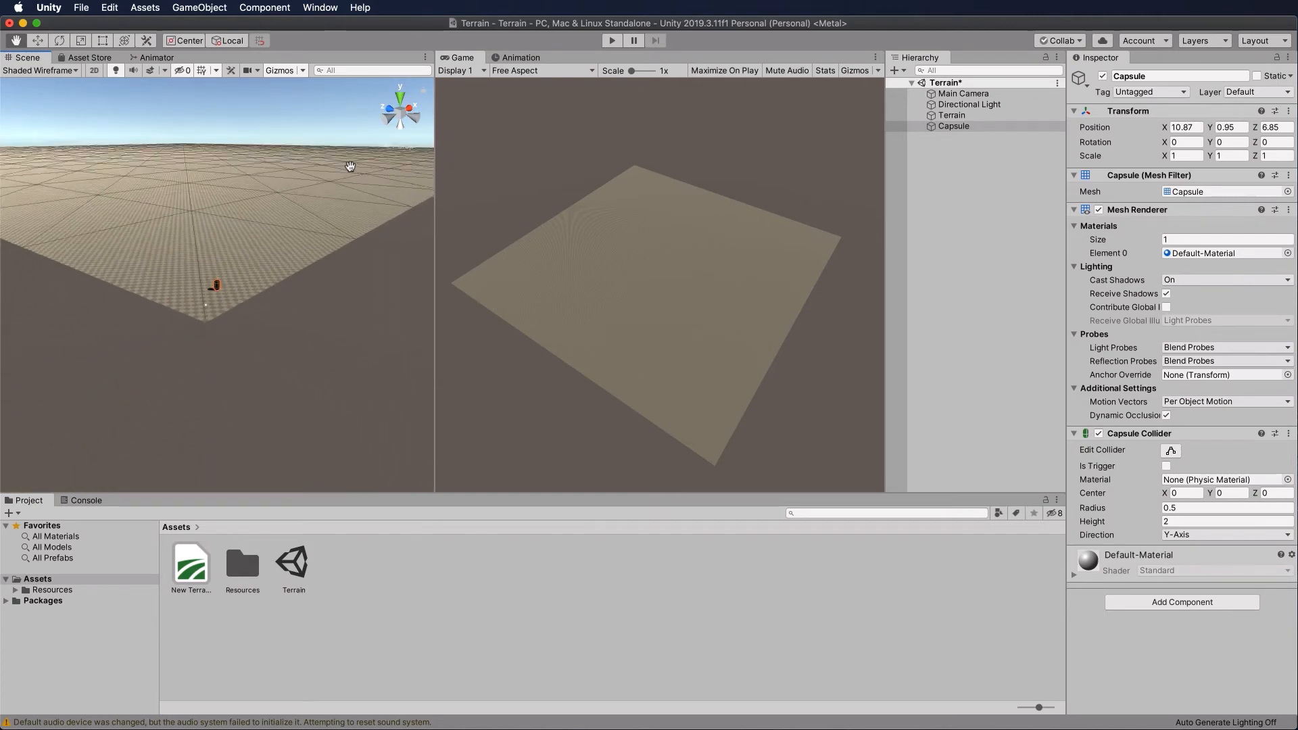
{"action": "left_click_drag", "start_coordinate": [348, 165], "coordinate": [301, 197], "text": "alt"}
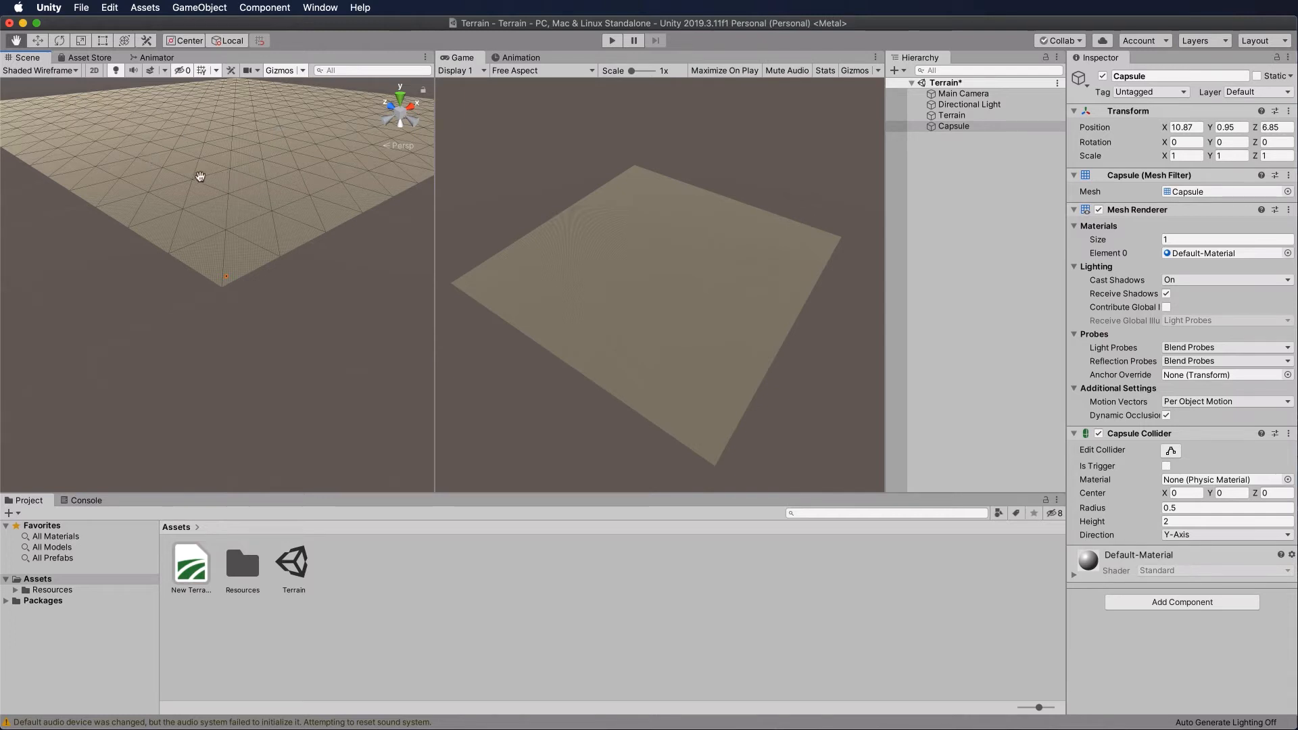
{"action": "scroll", "coordinate": [222, 189], "scroll_direction": "up", "scroll_amount": 5}
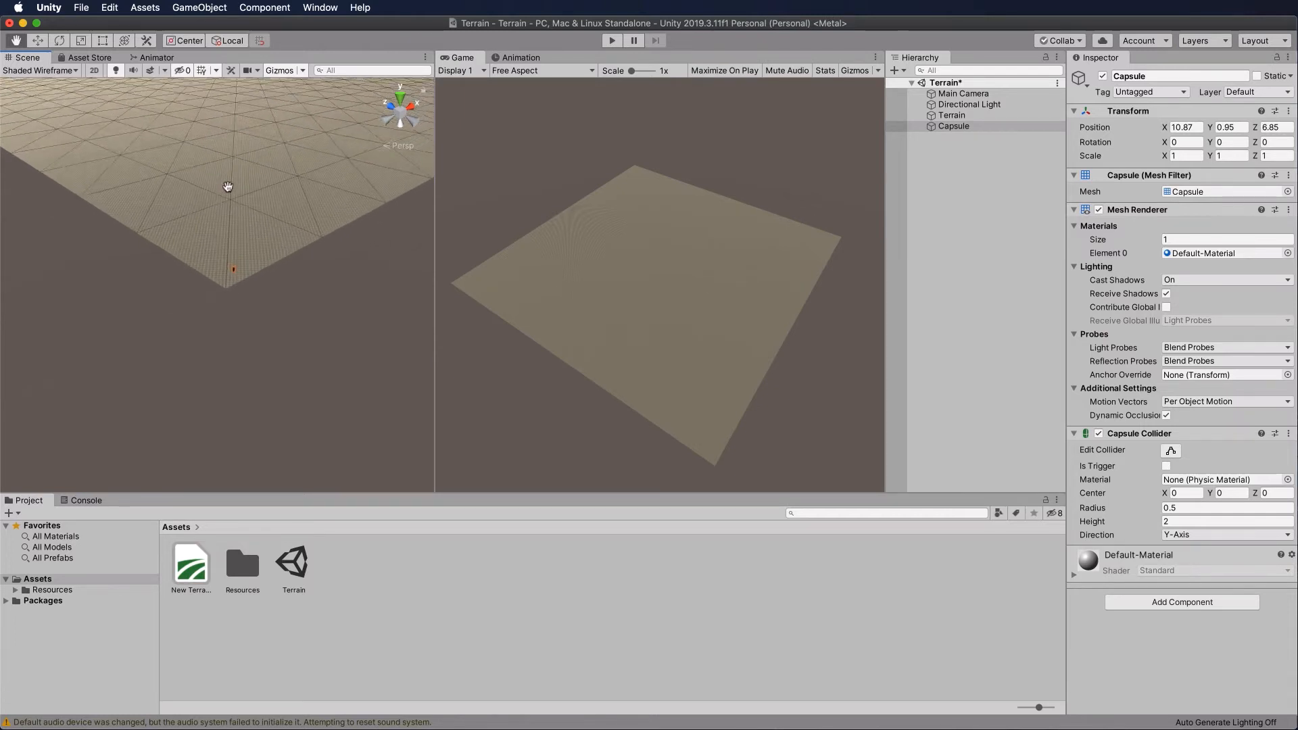
{"action": "scroll", "coordinate": [228, 188], "scroll_direction": "up", "scroll_amount": 4}
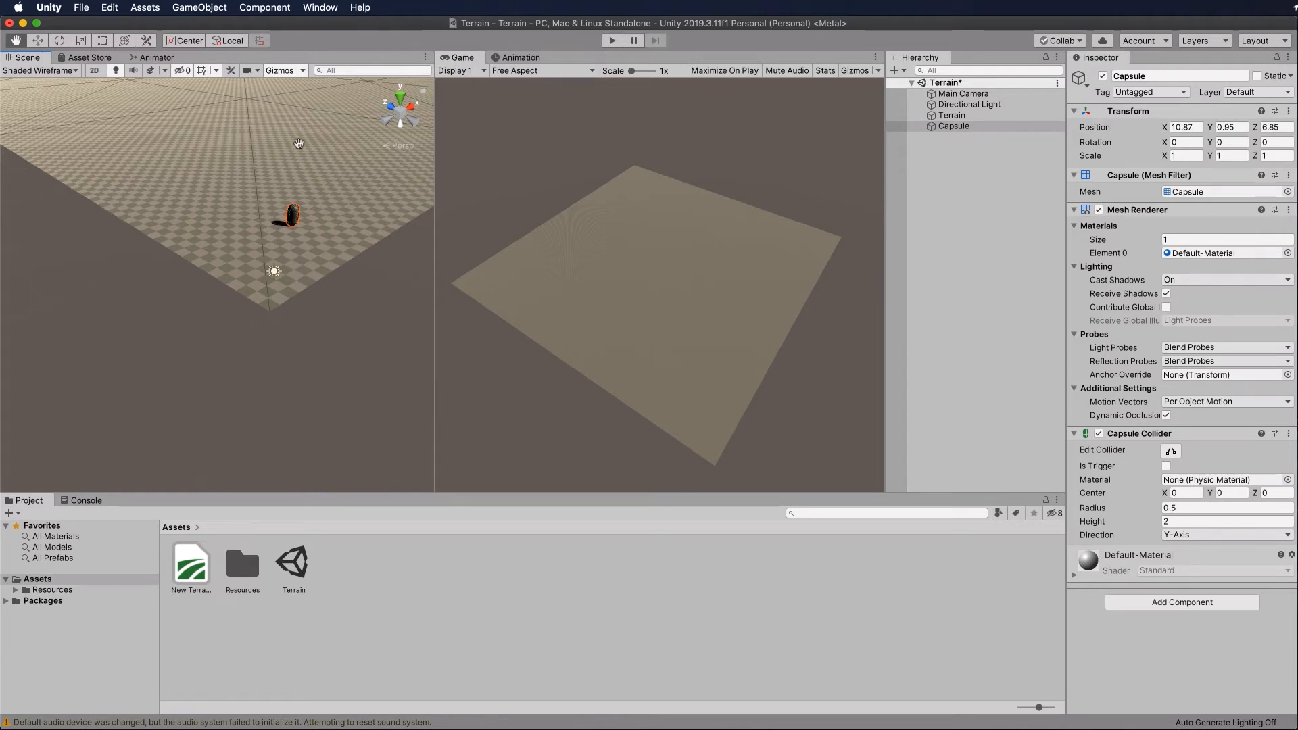
{"action": "scroll", "coordinate": [300, 142], "scroll_direction": "down", "scroll_amount": 3}
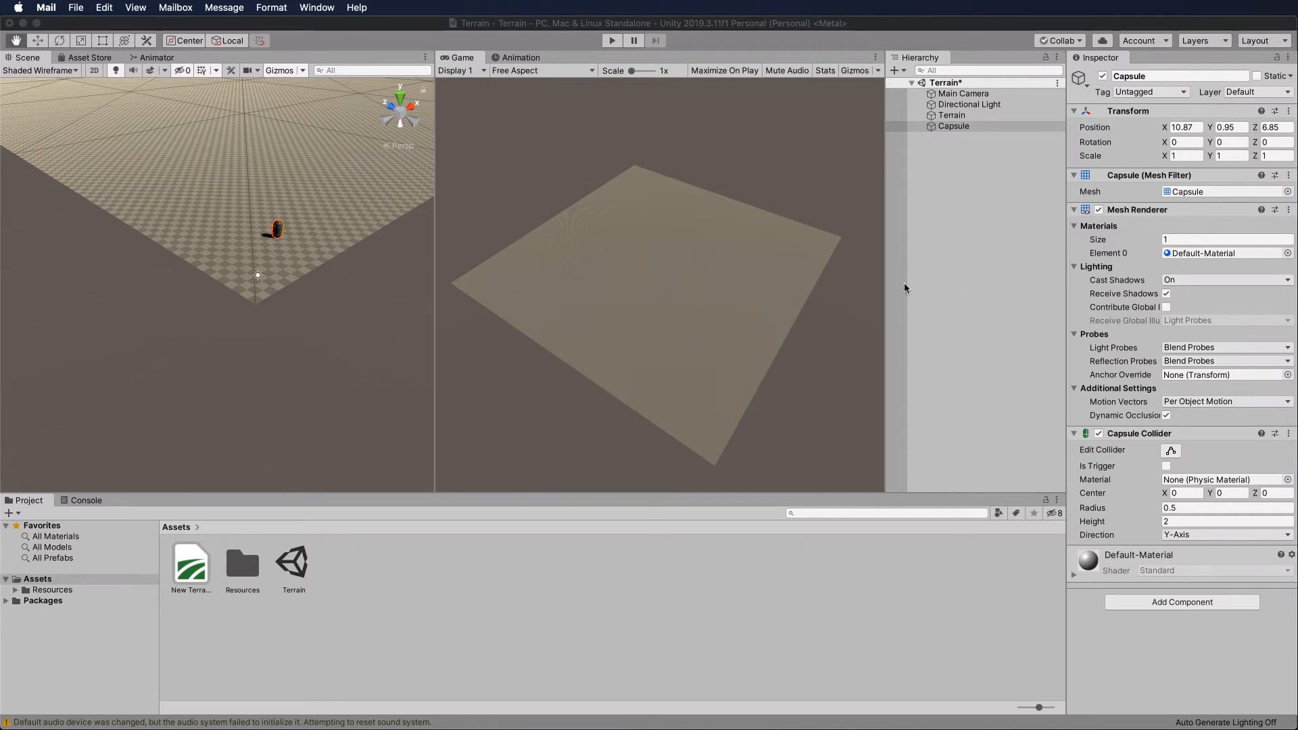
- Select the Terrain object, widen the Scene view and bring the entire terrain into view
{"action": "left_click", "coordinate": [960, 118]}
{"action": "left_click", "coordinate": [952, 116]}
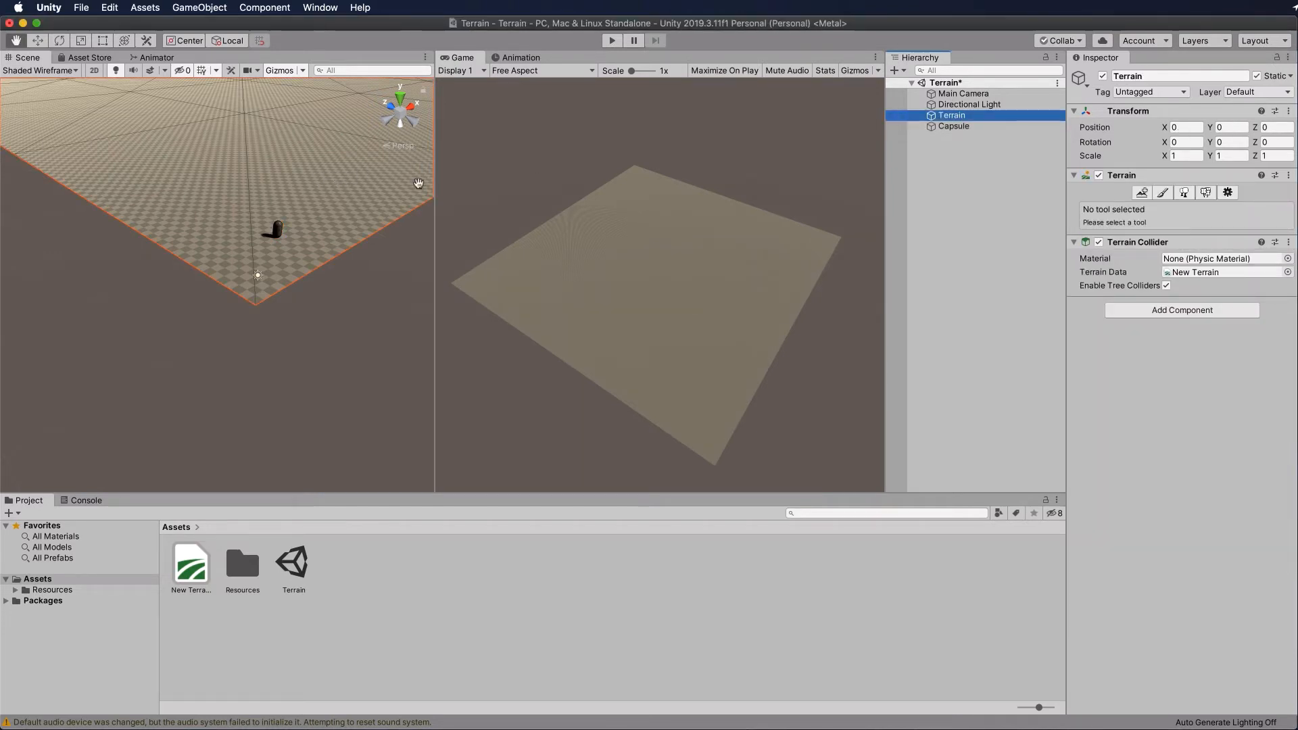
{"action": "left_click_drag", "start_coordinate": [435, 157], "coordinate": [669, 173]}
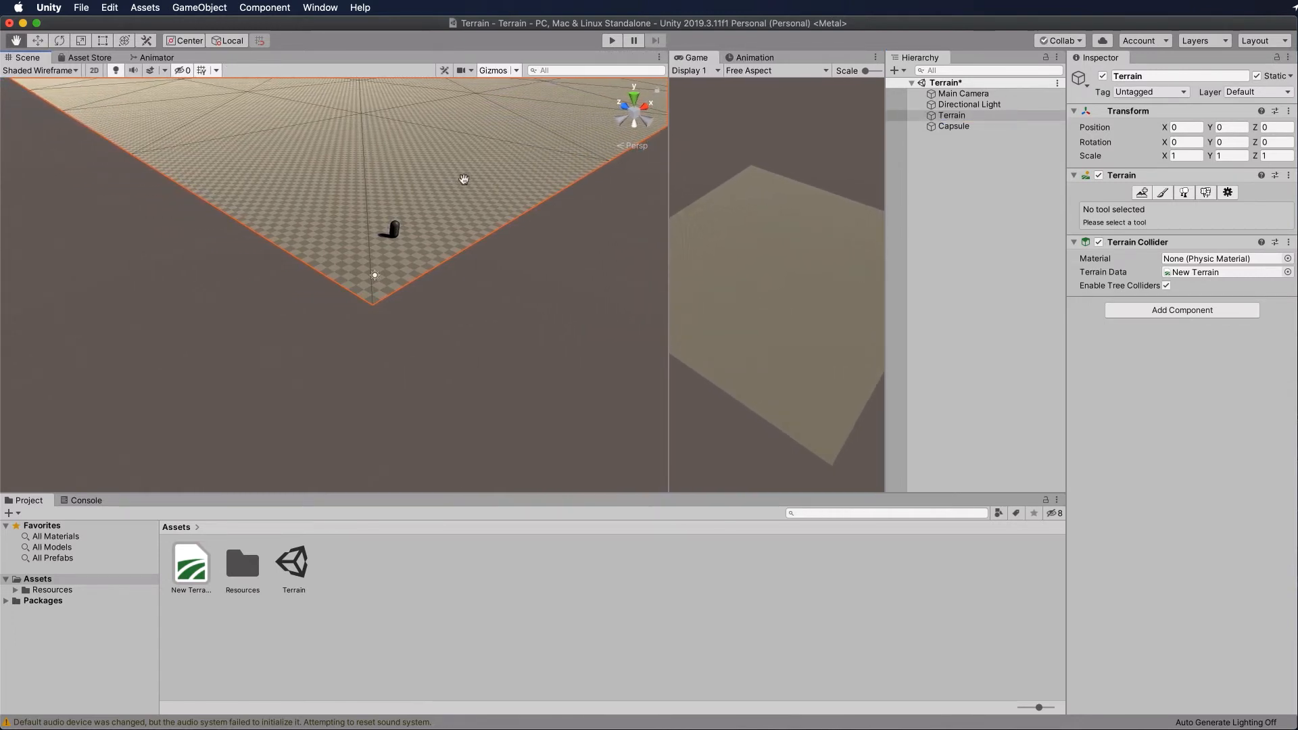
{"action": "left_click_drag", "start_coordinate": [464, 180], "coordinate": [460, 154], "text": "alt"}
{"action": "middle_click_drag", "start_coordinate": [460, 153], "coordinate": [438, 234]}
{"action": "left_click_drag", "start_coordinate": [437, 234], "coordinate": [439, 419]}
{"action": "scroll", "coordinate": [434, 262], "scroll_direction": "down", "scroll_amount": 10}
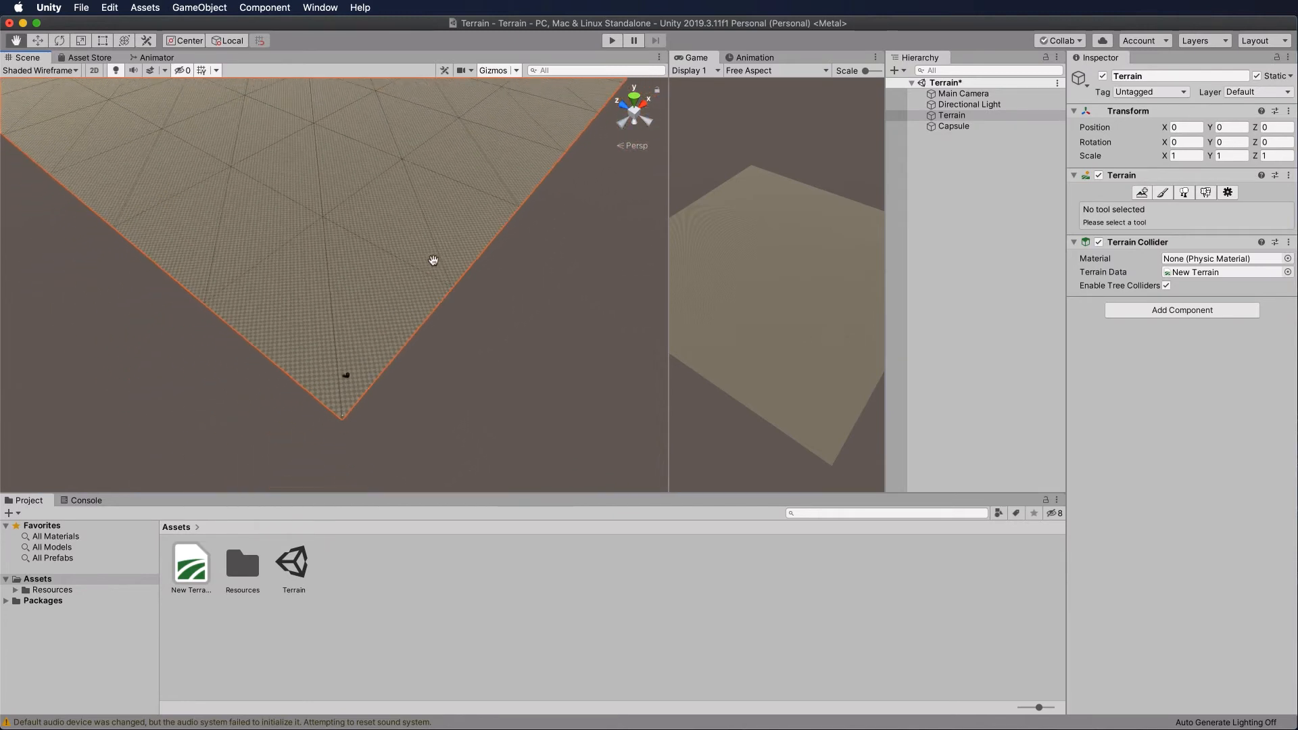
{"action": "left_click_drag", "start_coordinate": [369, 169], "coordinate": [439, 439]}
{"action": "scroll", "coordinate": [406, 257], "scroll_direction": "down", "scroll_amount": 8}
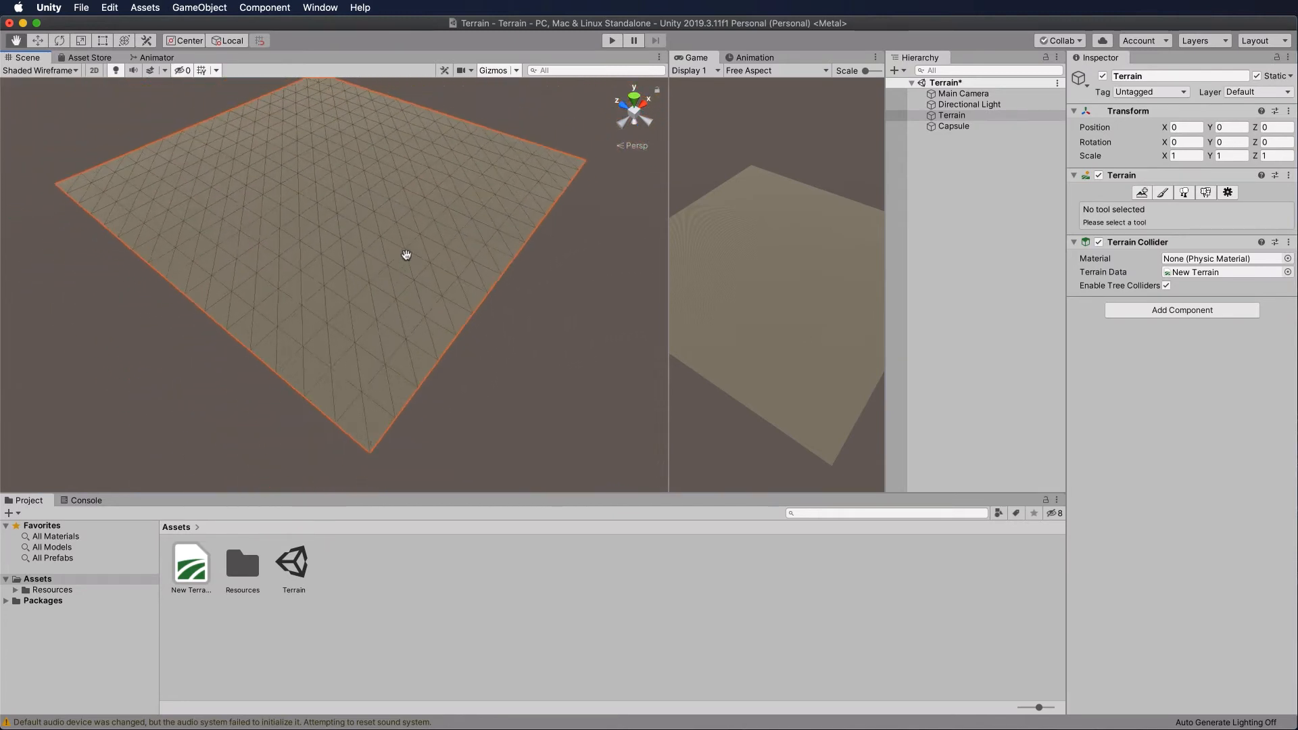
{"action": "left_click_drag", "start_coordinate": [377, 203], "coordinate": [376, 262]}
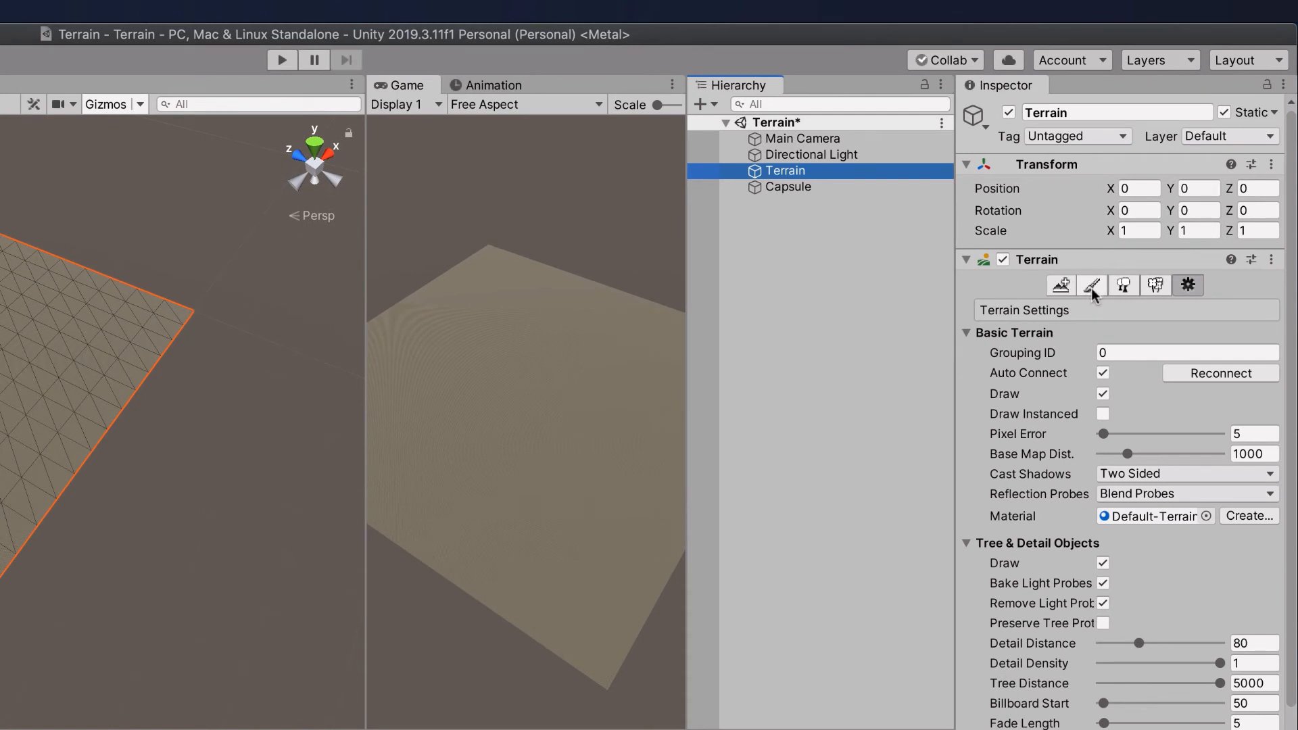
- Activate terrain painting for the Terrain object with the Raise or Lower Terrain tool
{"action": "left_click", "coordinate": [1091, 288]}
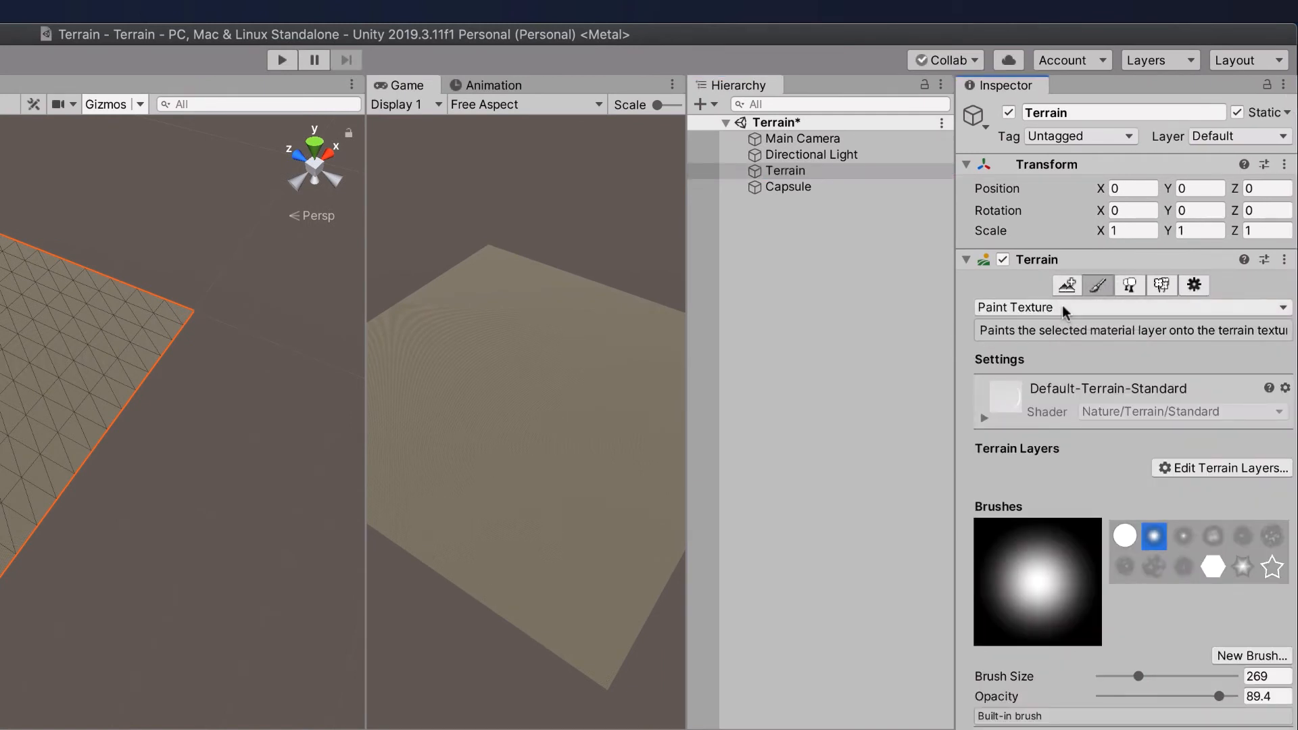
{"action": "left_click", "coordinate": [1280, 309]}
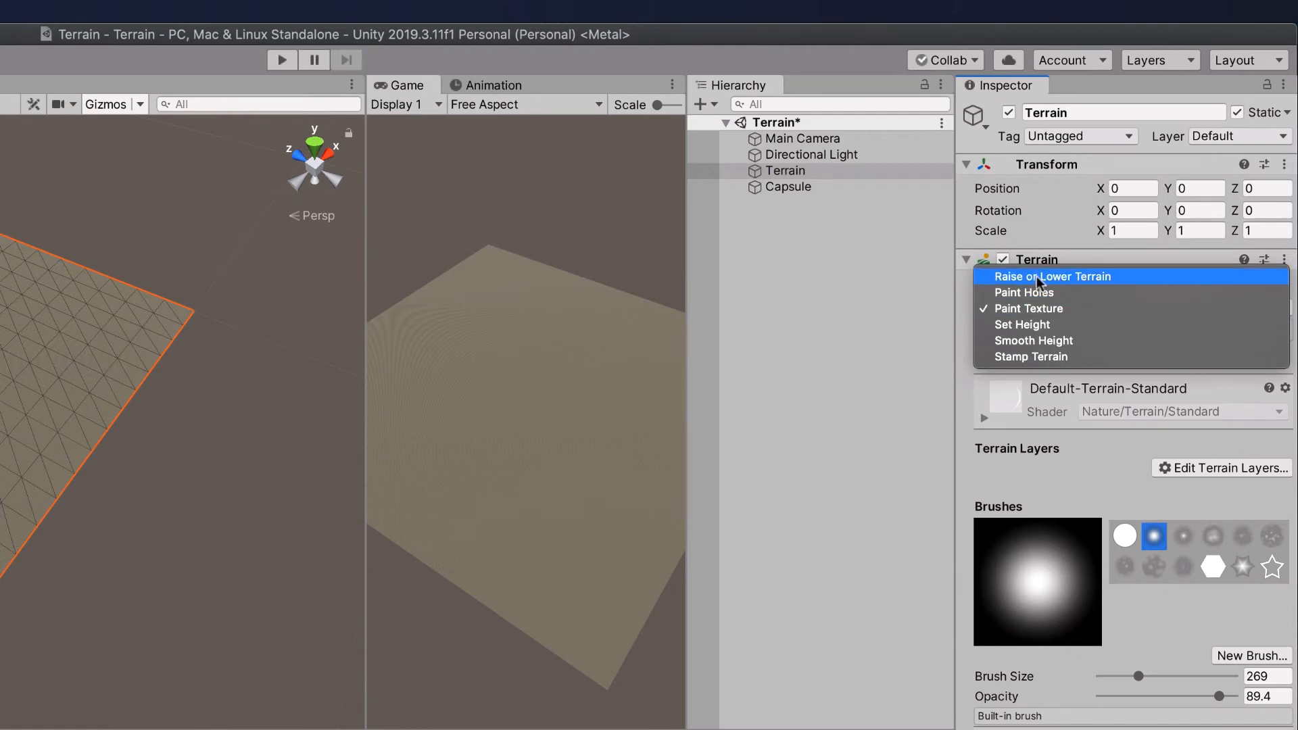
{"action": "left_click", "coordinate": [1101, 277]}
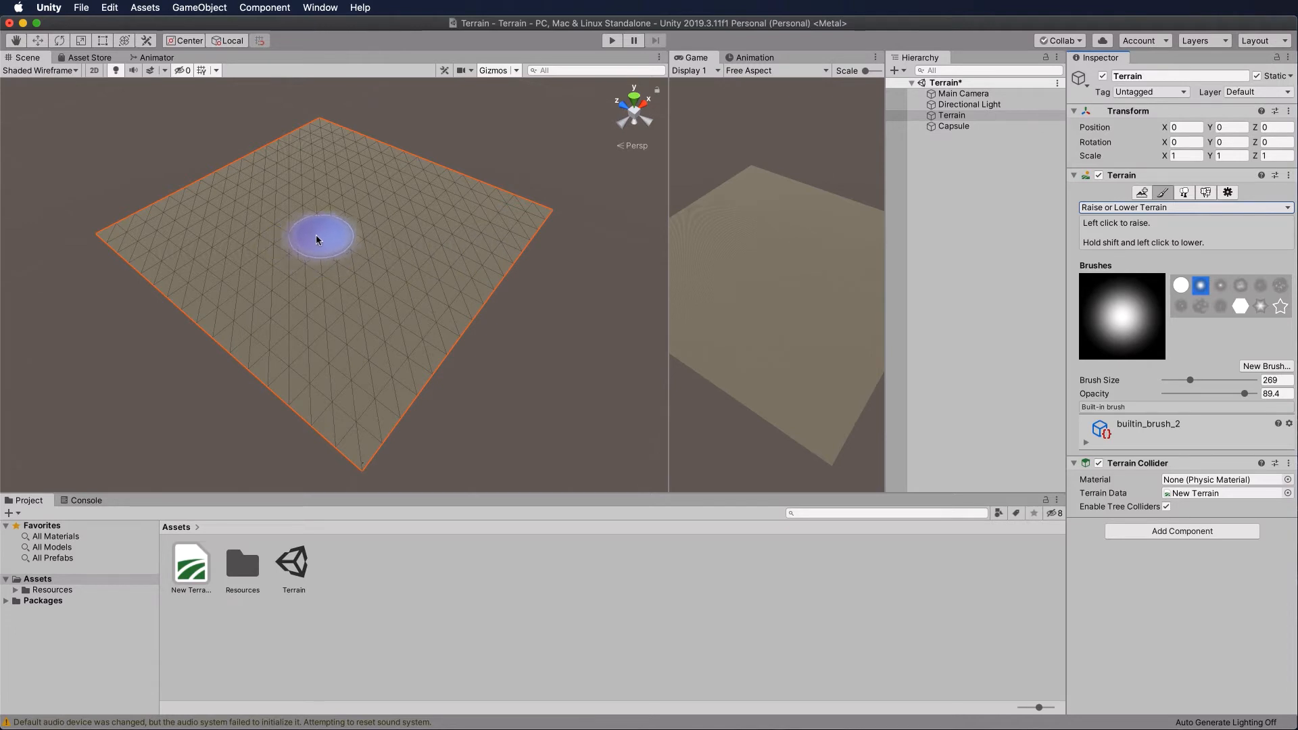
- Raise hills along the terrain's two near edges with the soft round brush at size 268 and opacity 49.3
{"action": "left_click_drag", "start_coordinate": [1191, 381], "coordinate": [1231, 380]}
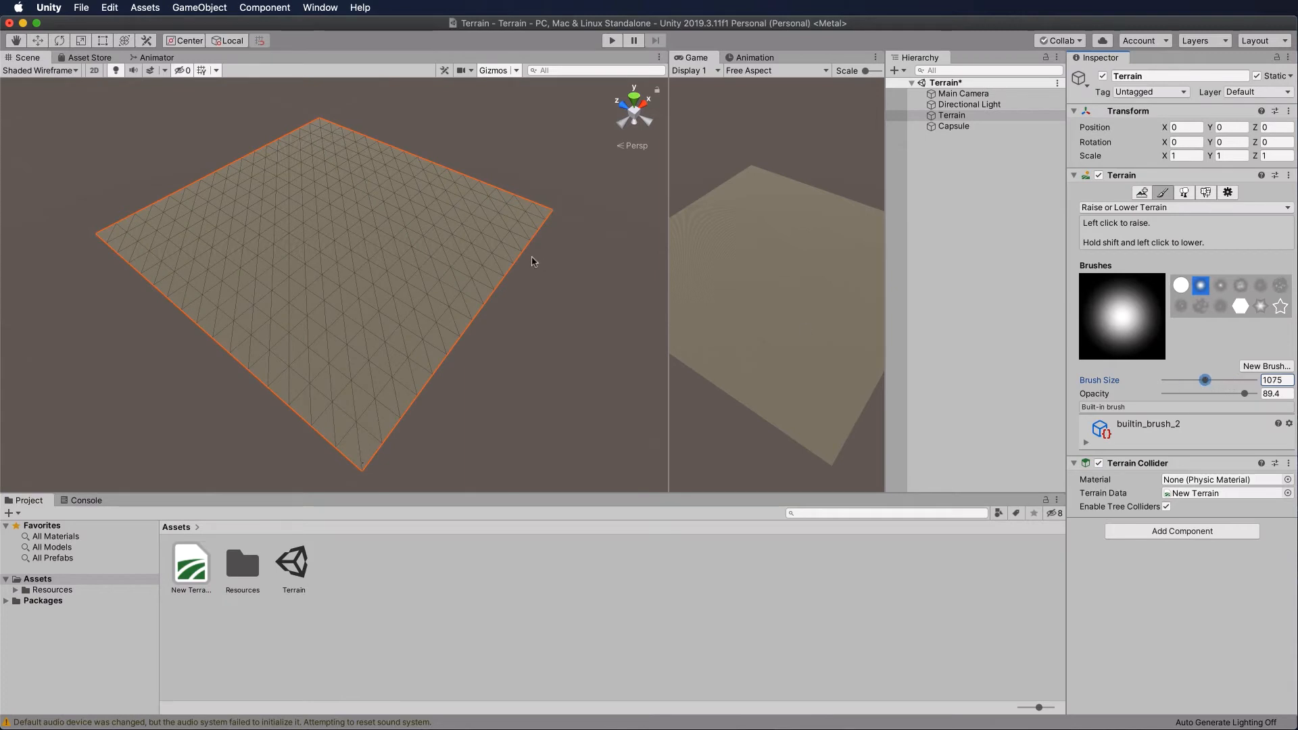
{"action": "left_click_drag", "start_coordinate": [1210, 386], "coordinate": [1174, 382]}
{"action": "left_click_drag", "start_coordinate": [1174, 382], "coordinate": [1191, 382]}
{"action": "left_click_drag", "start_coordinate": [1245, 393], "coordinate": [1263, 397]}
{"action": "left_click_drag", "start_coordinate": [1252, 395], "coordinate": [1220, 397]}
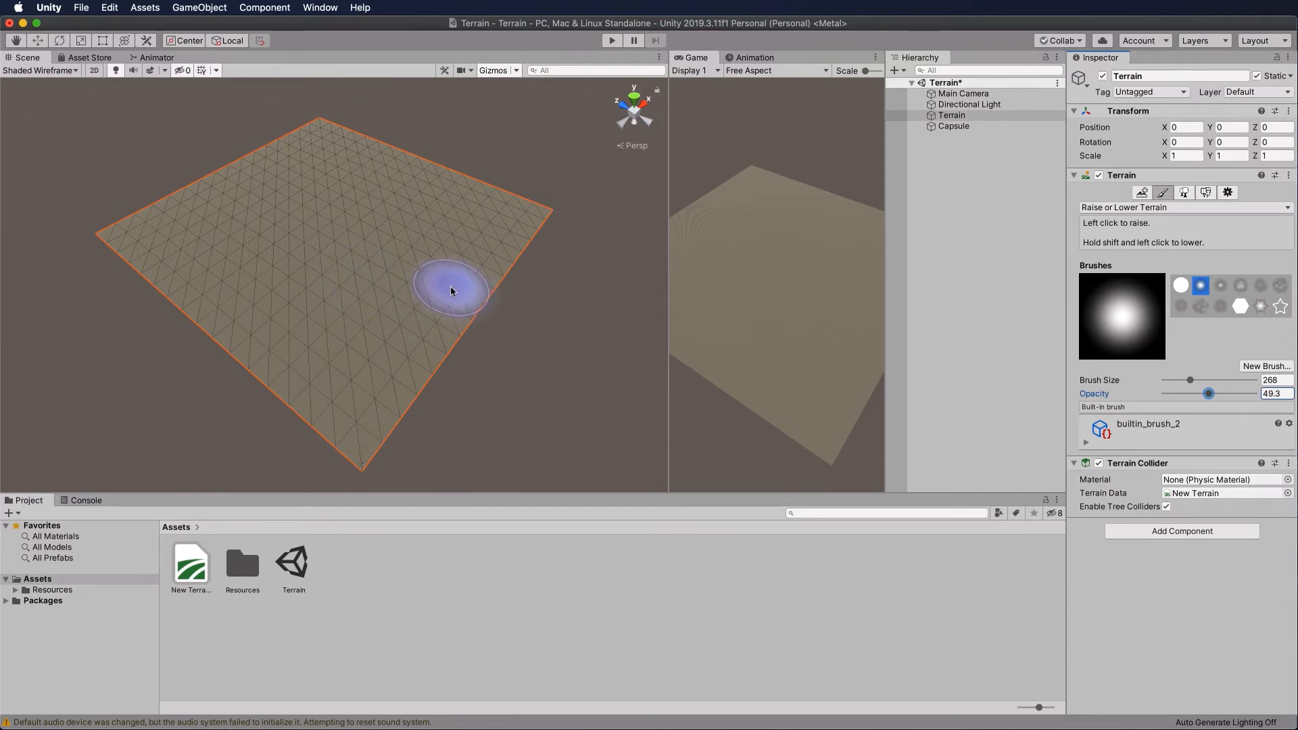
{"action": "mouse_move", "coordinate": [445, 284]}
{"action": "left_mouse_down"}
{"action": "mouse_move", "coordinate": [431, 245]}
{"action": "mouse_move", "coordinate": [465, 228]}
{"action": "mouse_move", "coordinate": [435, 192]}
{"action": "mouse_move", "coordinate": [507, 208]}
{"action": "mouse_move", "coordinate": [520, 197]}
{"action": "mouse_move", "coordinate": [505, 205]}
{"action": "mouse_move", "coordinate": [517, 218]}
{"action": "mouse_move", "coordinate": [494, 229]}
{"action": "mouse_move", "coordinate": [504, 213]}
{"action": "mouse_move", "coordinate": [448, 269]}
{"action": "mouse_move", "coordinate": [448, 311]}
{"action": "mouse_move", "coordinate": [371, 425]}
{"action": "mouse_move", "coordinate": [281, 406]}
{"action": "mouse_move", "coordinate": [339, 413]}
{"action": "left_mouse_up"}
{"action": "mouse_move", "coordinate": [260, 365]}
{"action": "left_mouse_down"}
{"action": "mouse_move", "coordinate": [298, 379]}
{"action": "mouse_move", "coordinate": [180, 282]}
{"action": "mouse_move", "coordinate": [257, 313]}
{"action": "mouse_move", "coordinate": [211, 267]}
{"action": "mouse_move", "coordinate": [164, 251]}
{"action": "mouse_move", "coordinate": [190, 248]}
{"action": "mouse_move", "coordinate": [111, 226]}
{"action": "mouse_move", "coordinate": [252, 258]}
{"action": "mouse_move", "coordinate": [295, 274]}
{"action": "mouse_move", "coordinate": [315, 307]}
{"action": "mouse_move", "coordinate": [352, 311]}
{"action": "left_mouse_up"}
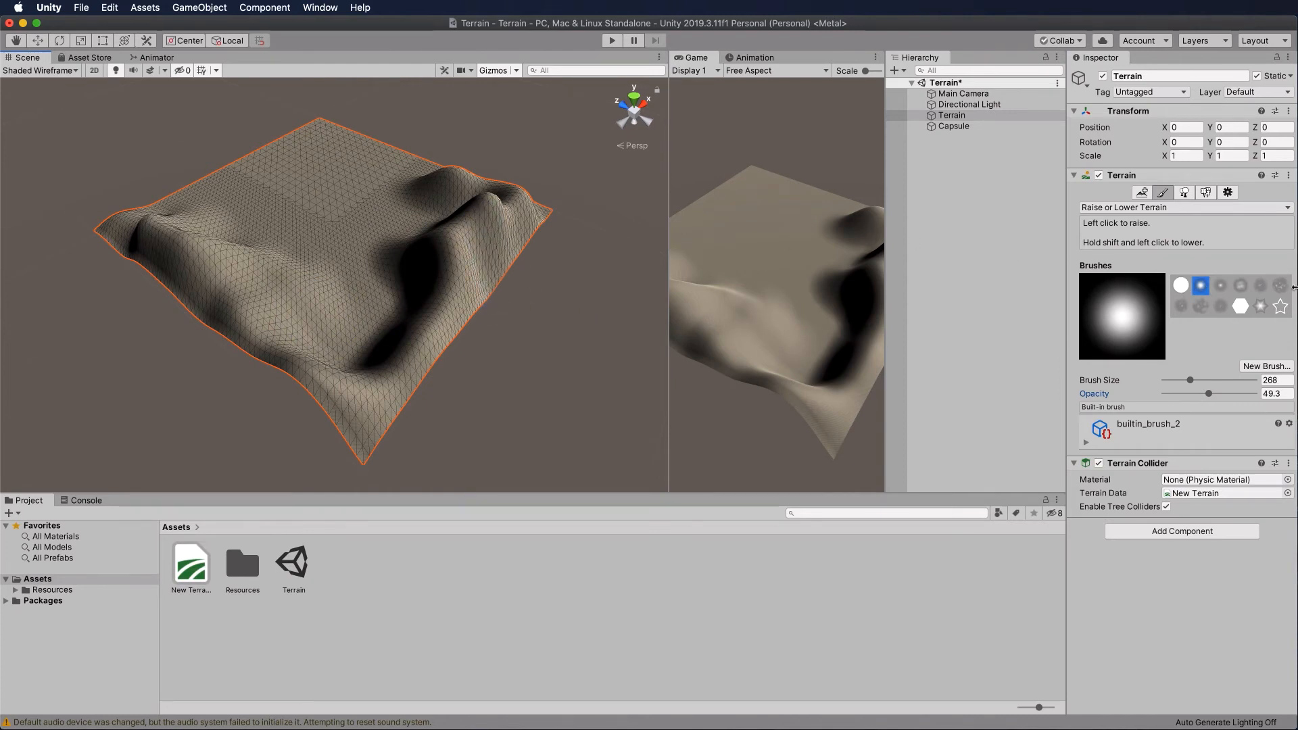
- Raise star-shaped spikes across the terrain's flat far area using the outlined star brush
{"action": "left_click", "coordinate": [1282, 307]}
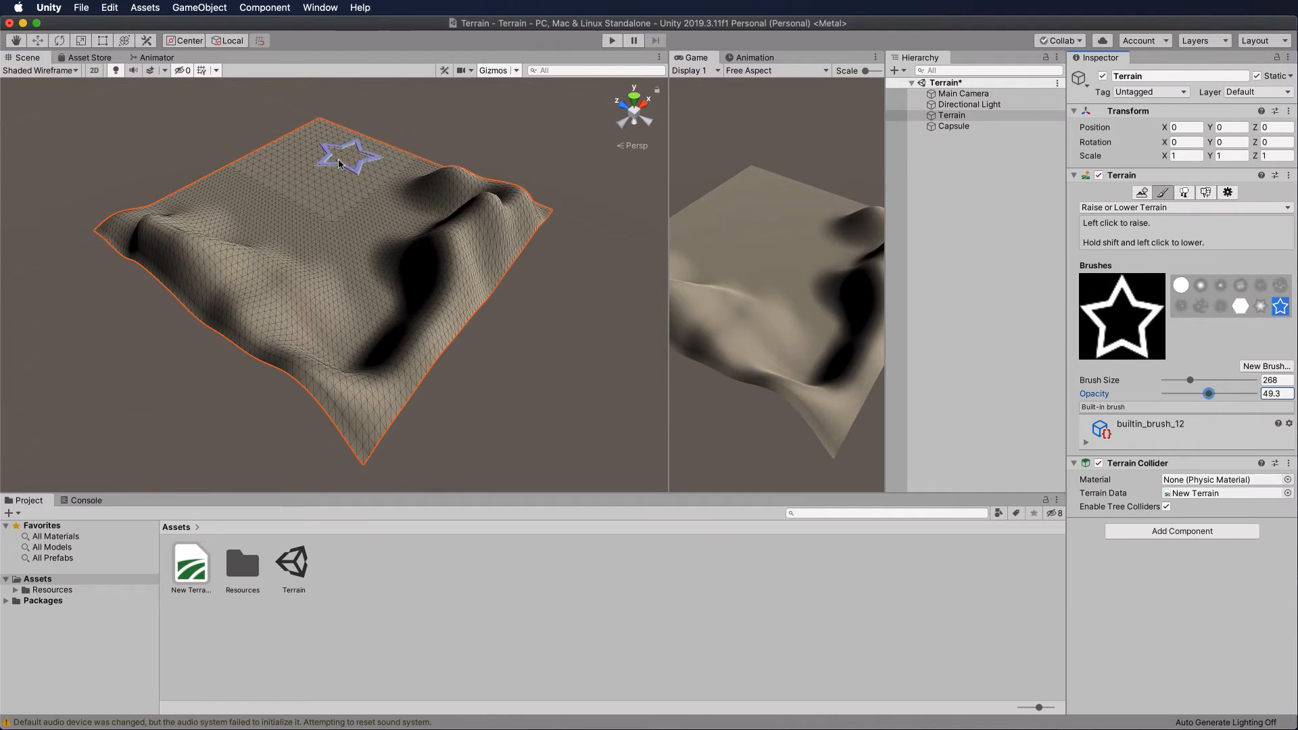
{"action": "mouse_move", "coordinate": [320, 181]}
{"action": "left_mouse_down"}
{"action": "mouse_move", "coordinate": [339, 231]}
{"action": "mouse_move", "coordinate": [234, 193]}
{"action": "left_mouse_up"}
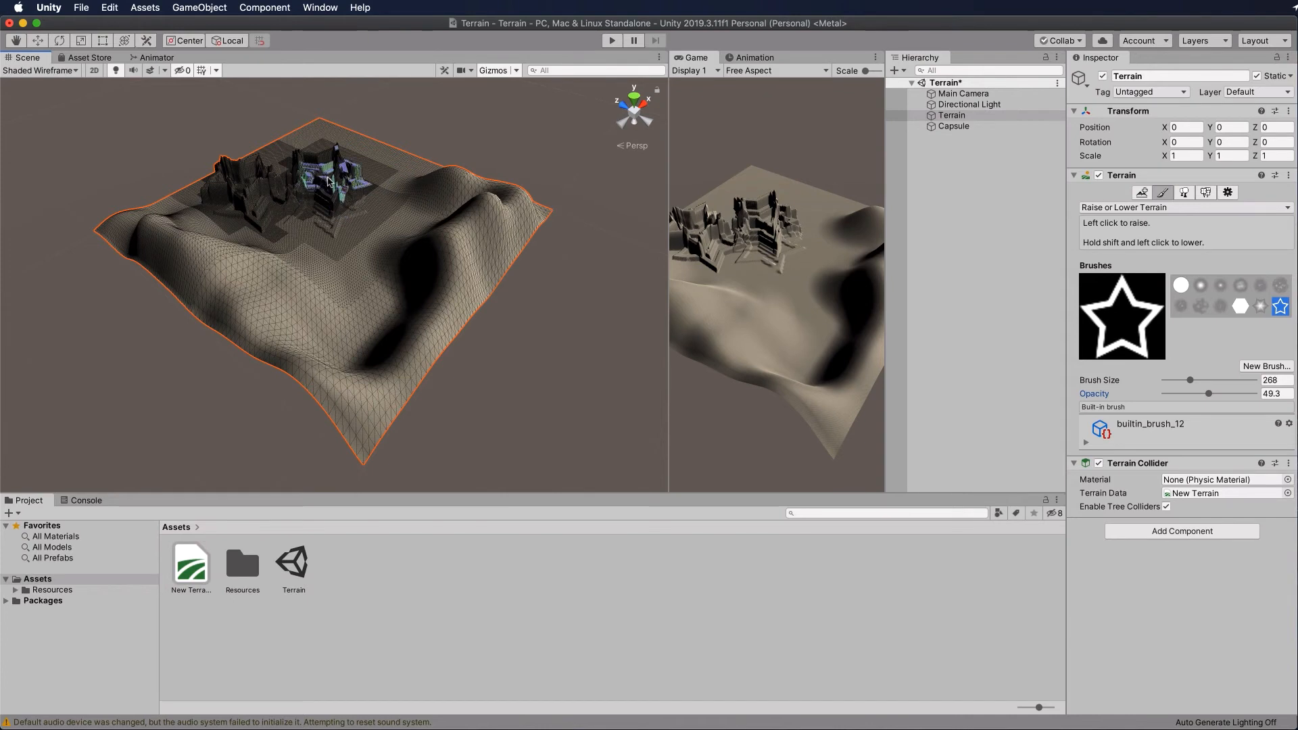
- Lower the star-shaped spikes with the soft round brush and raise smooth hills across the terrain's far half
{"action": "left_click", "coordinate": [1202, 286]}
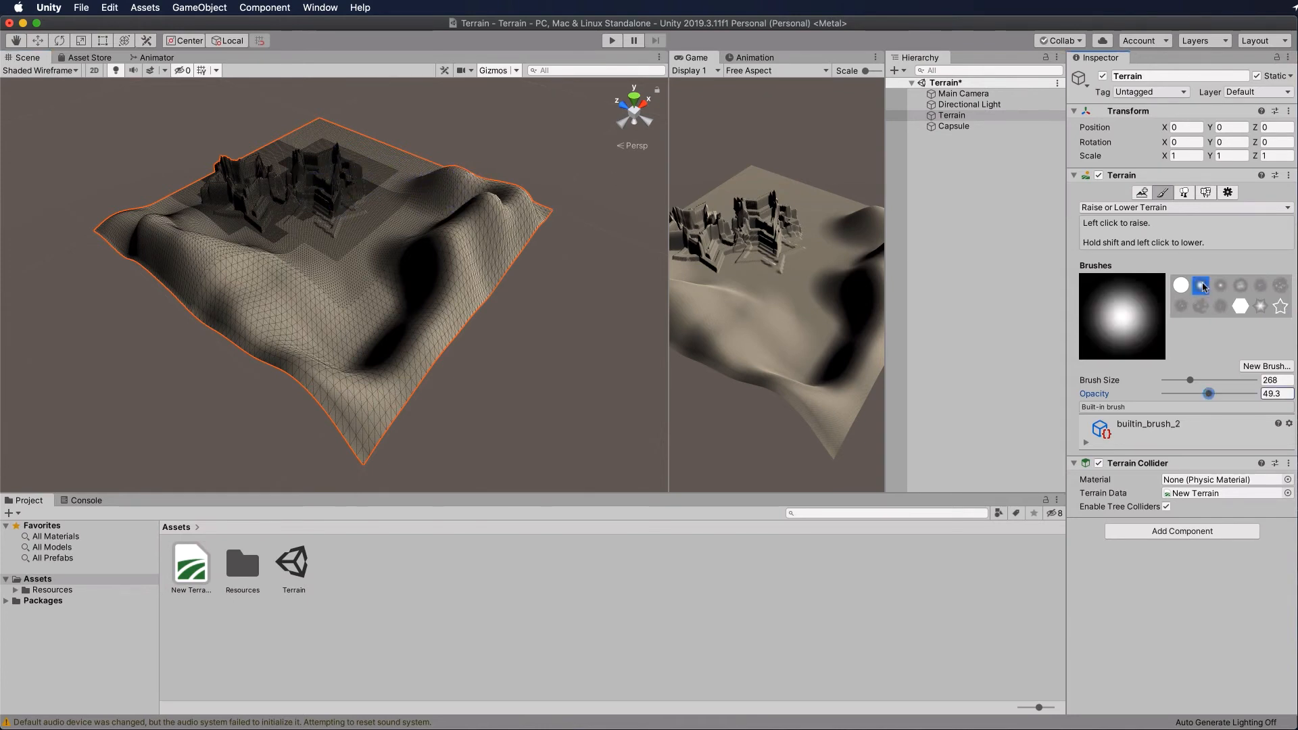
{"action": "mouse_move", "coordinate": [359, 170]}
{"action": "left_mouse_down", "text": "shift"}
{"action": "mouse_move", "coordinate": [346, 190]}
{"action": "mouse_move", "coordinate": [327, 163]}
{"action": "mouse_move", "coordinate": [301, 181]}
{"action": "mouse_move", "coordinate": [300, 202]}
{"action": "mouse_move", "coordinate": [302, 174]}
{"action": "mouse_move", "coordinate": [327, 211]}
{"action": "mouse_move", "coordinate": [243, 177]}
{"action": "mouse_move", "coordinate": [228, 196]}
{"action": "mouse_move", "coordinate": [264, 193]}
{"action": "mouse_move", "coordinate": [256, 209]}
{"action": "mouse_move", "coordinate": [215, 194]}
{"action": "mouse_move", "coordinate": [226, 206]}
{"action": "mouse_move", "coordinate": [285, 184]}
{"action": "mouse_move", "coordinate": [272, 167]}
{"action": "left_mouse_up", "text": "shift"}
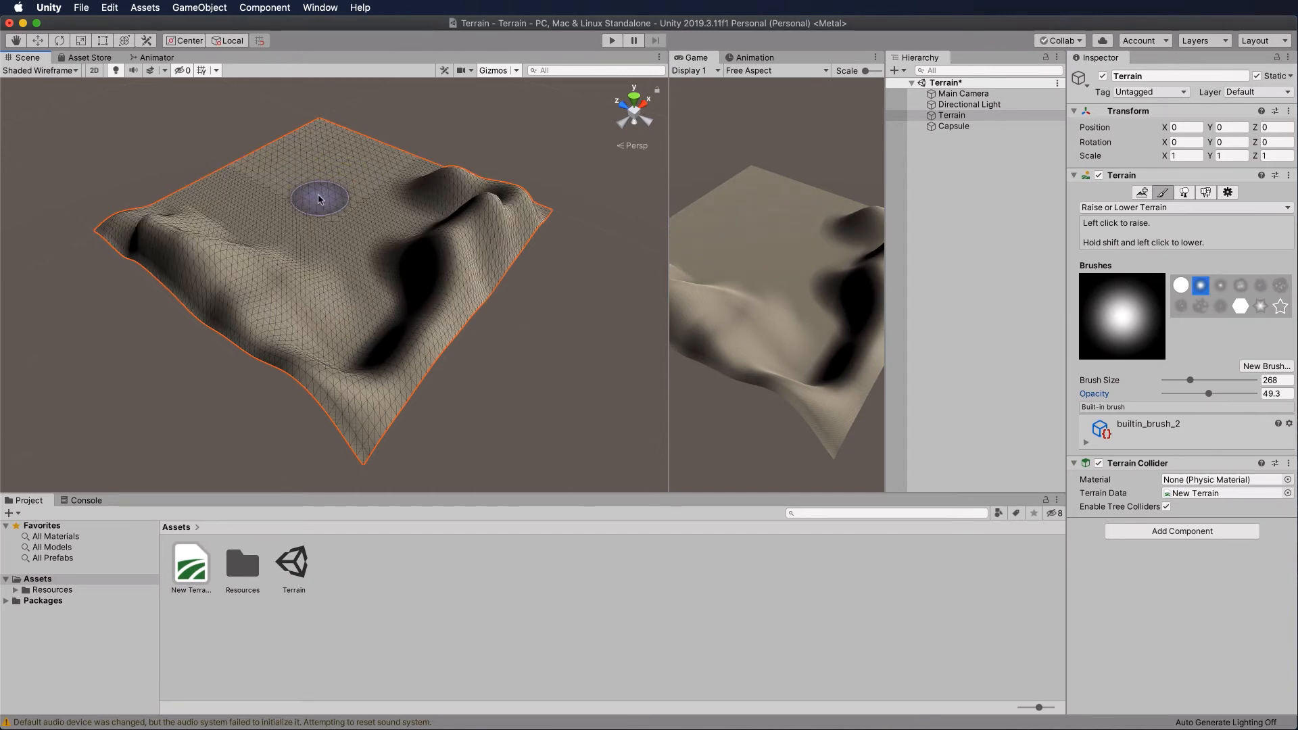
{"action": "mouse_move", "coordinate": [415, 197]}
{"action": "left_mouse_down", "text": "shift"}
{"action": "mouse_move", "coordinate": [365, 165]}
{"action": "mouse_move", "coordinate": [440, 179]}
{"action": "mouse_move", "coordinate": [418, 189]}
{"action": "mouse_move", "coordinate": [421, 211]}
{"action": "mouse_move", "coordinate": [458, 255]}
{"action": "mouse_move", "coordinate": [347, 217]}
{"action": "mouse_move", "coordinate": [187, 221]}
{"action": "mouse_move", "coordinate": [203, 180]}
{"action": "mouse_move", "coordinate": [285, 144]}
{"action": "mouse_move", "coordinate": [183, 217]}
{"action": "mouse_move", "coordinate": [326, 129]}
{"action": "mouse_move", "coordinate": [314, 132]}
{"action": "mouse_move", "coordinate": [377, 145]}
{"action": "mouse_move", "coordinate": [319, 142]}
{"action": "mouse_move", "coordinate": [325, 212]}
{"action": "mouse_move", "coordinate": [349, 232]}
{"action": "mouse_move", "coordinate": [320, 223]}
{"action": "mouse_move", "coordinate": [347, 211]}
{"action": "mouse_move", "coordinate": [304, 203]}
{"action": "mouse_move", "coordinate": [321, 203]}
{"action": "left_mouse_up", "text": "shift"}
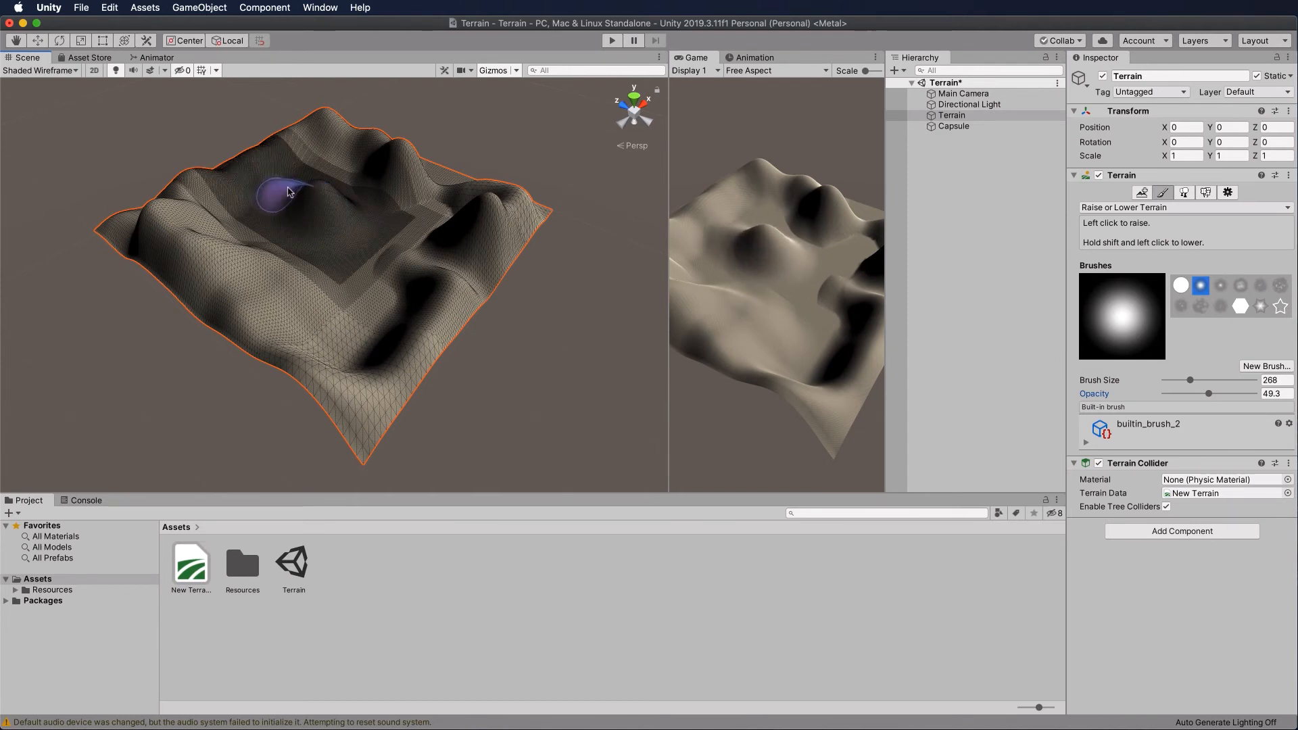
- Undo the last brush stroke and raise a row of small spikes in the flat basin with the soft round brush at size 13
{"action": "key", "text": "super+z"}
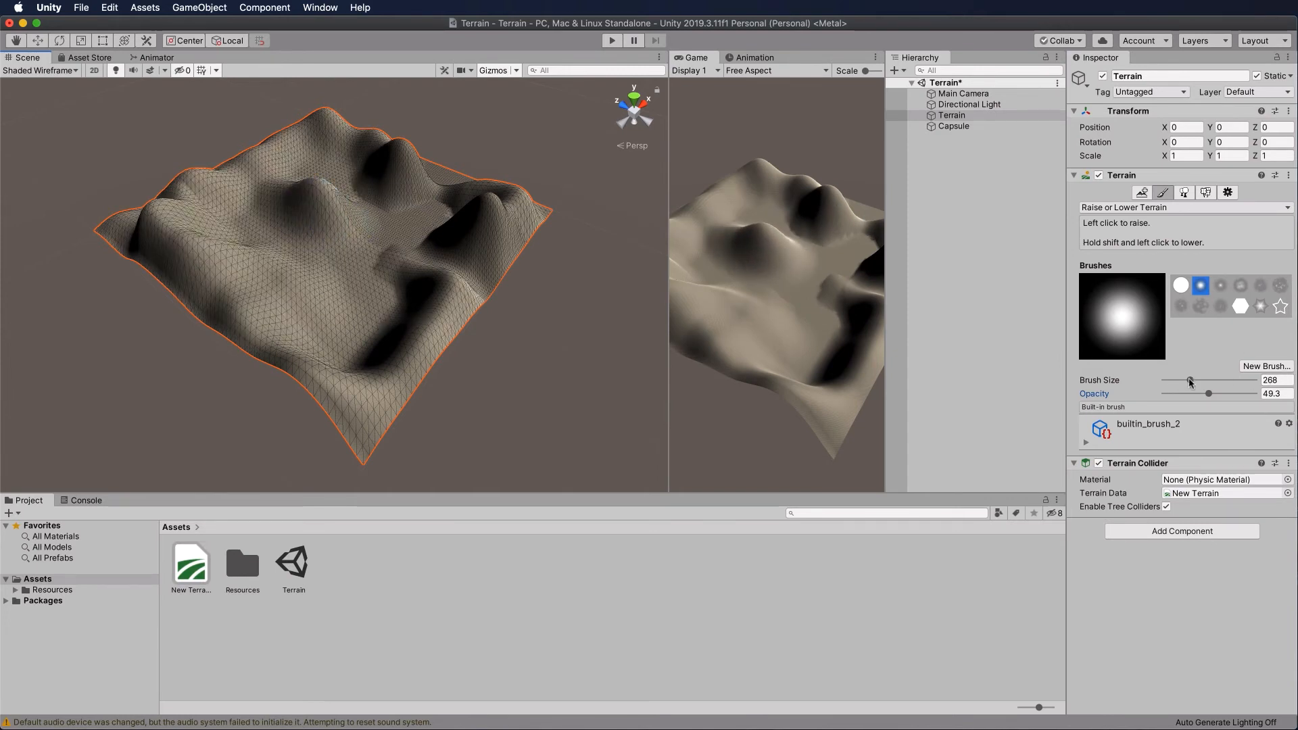
{"action": "left_click_drag", "start_coordinate": [1190, 382], "coordinate": [1172, 383]}
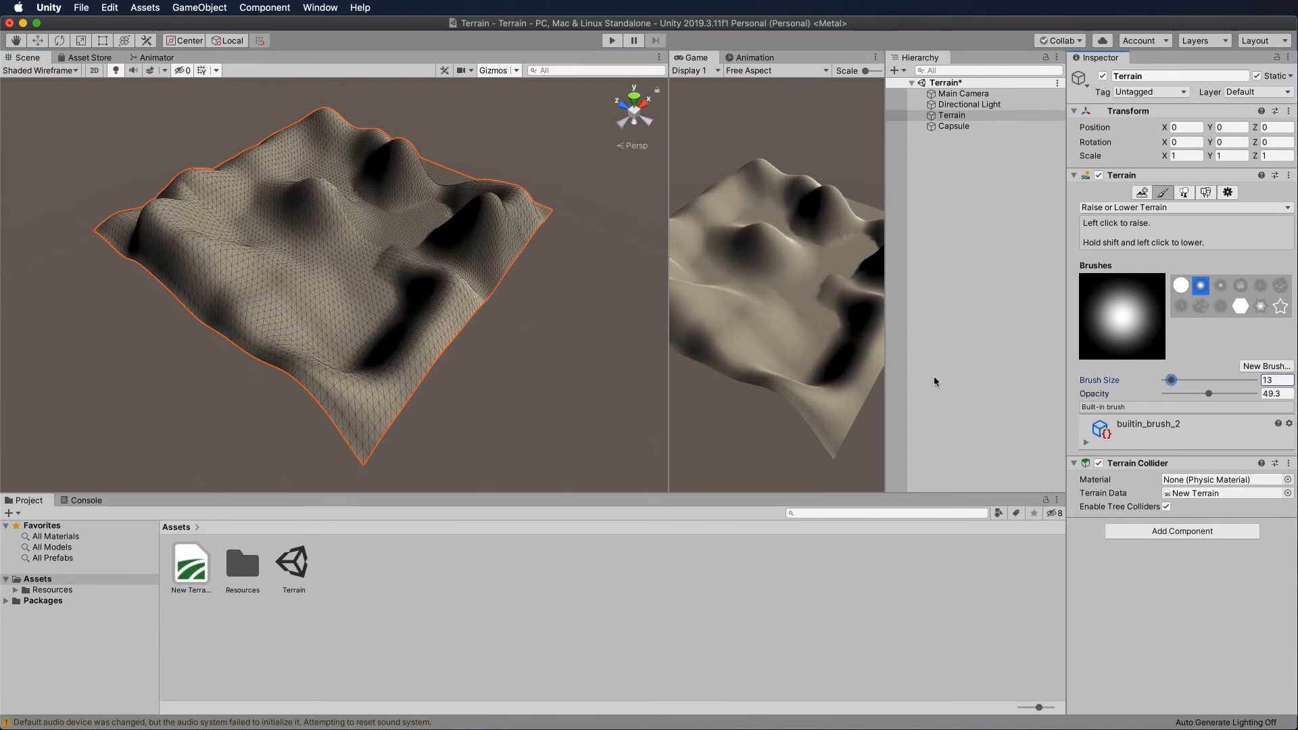
{"action": "mouse_move", "coordinate": [382, 231]}
{"action": "left_mouse_down", "text": "shift"}
{"action": "mouse_move", "coordinate": [414, 231]}
{"action": "mouse_move", "coordinate": [377, 231]}
{"action": "left_mouse_up", "text": "shift"}
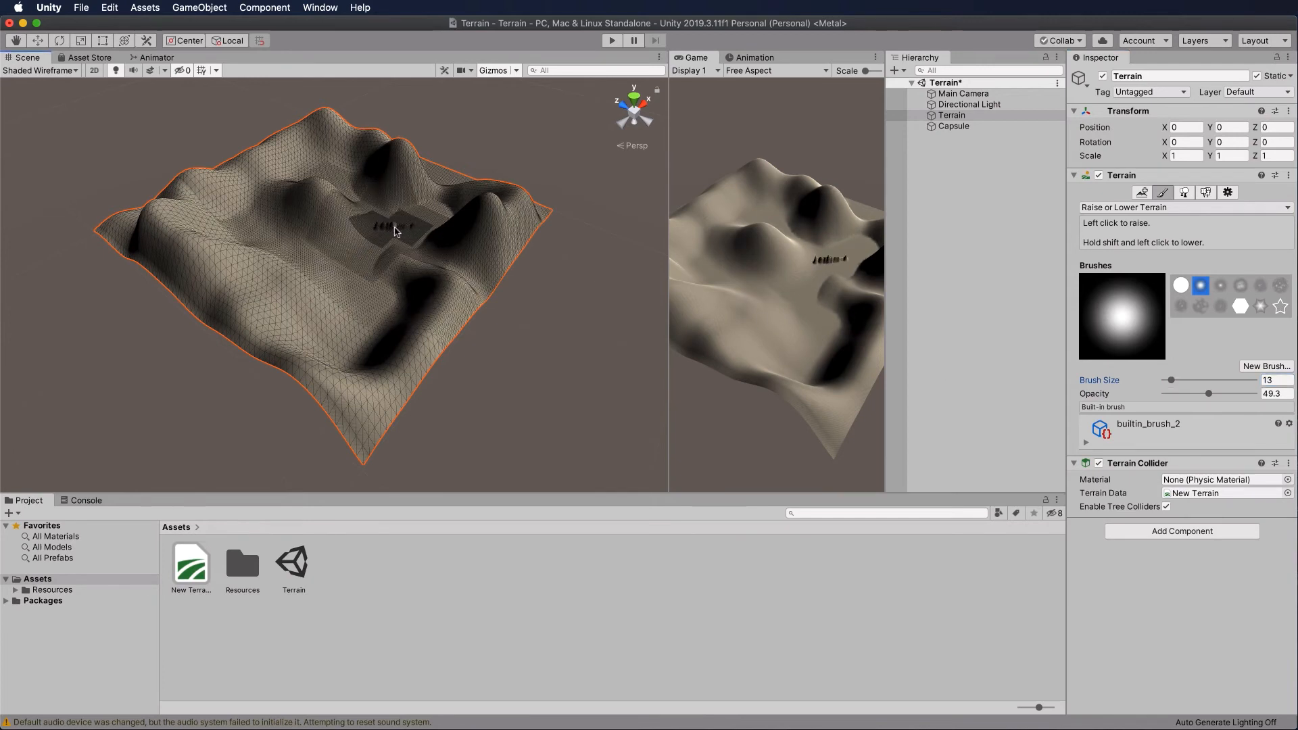
- Raise a cluster of thin spikes on the slope of the hill beside the basin with the size 13 brush
{"action": "scroll", "coordinate": [458, 226], "scroll_direction": "up", "scroll_amount": 8}
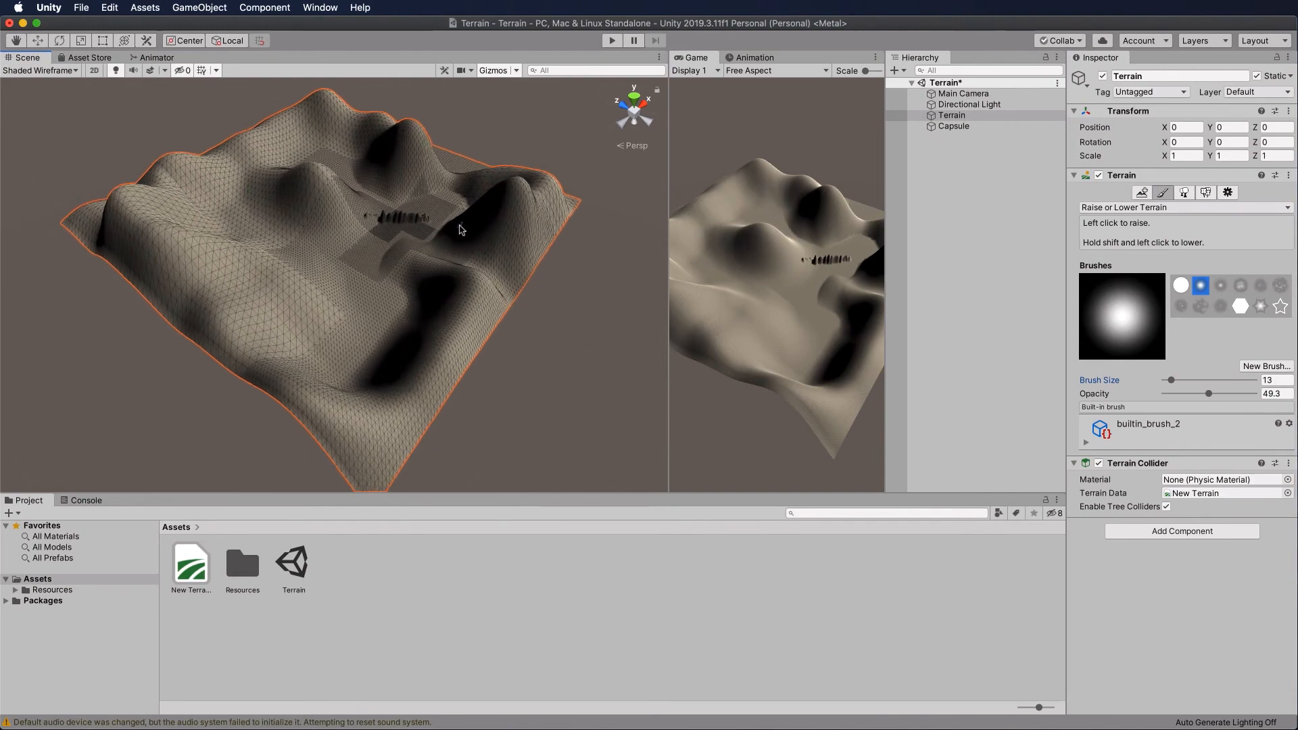
{"action": "scroll", "coordinate": [460, 228], "scroll_direction": "up", "scroll_amount": 3}
{"action": "key", "text": "q"}
{"action": "left_click_drag", "start_coordinate": [504, 185], "coordinate": [435, 249]}
{"action": "scroll", "coordinate": [431, 244], "scroll_direction": "up", "scroll_amount": 3}
{"action": "scroll", "coordinate": [430, 244], "scroll_direction": "up", "scroll_amount": 2}
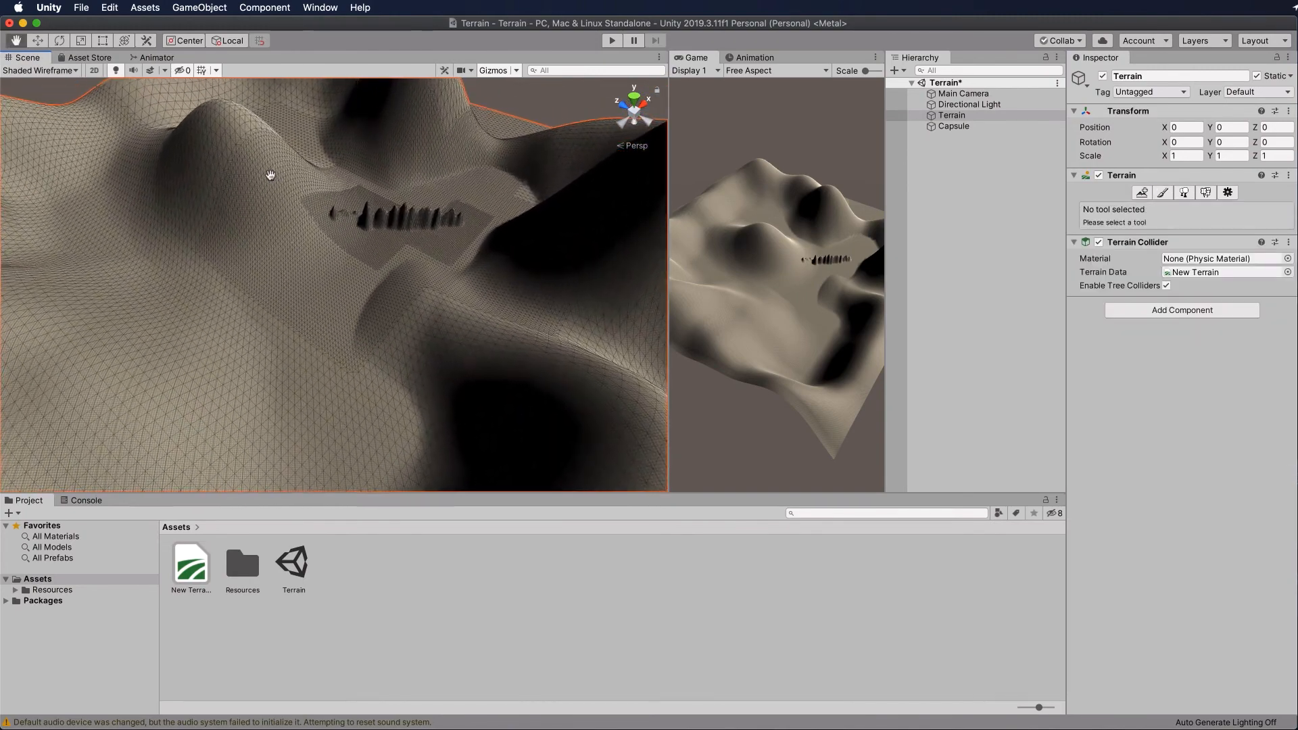
{"action": "left_click", "coordinate": [1162, 193]}
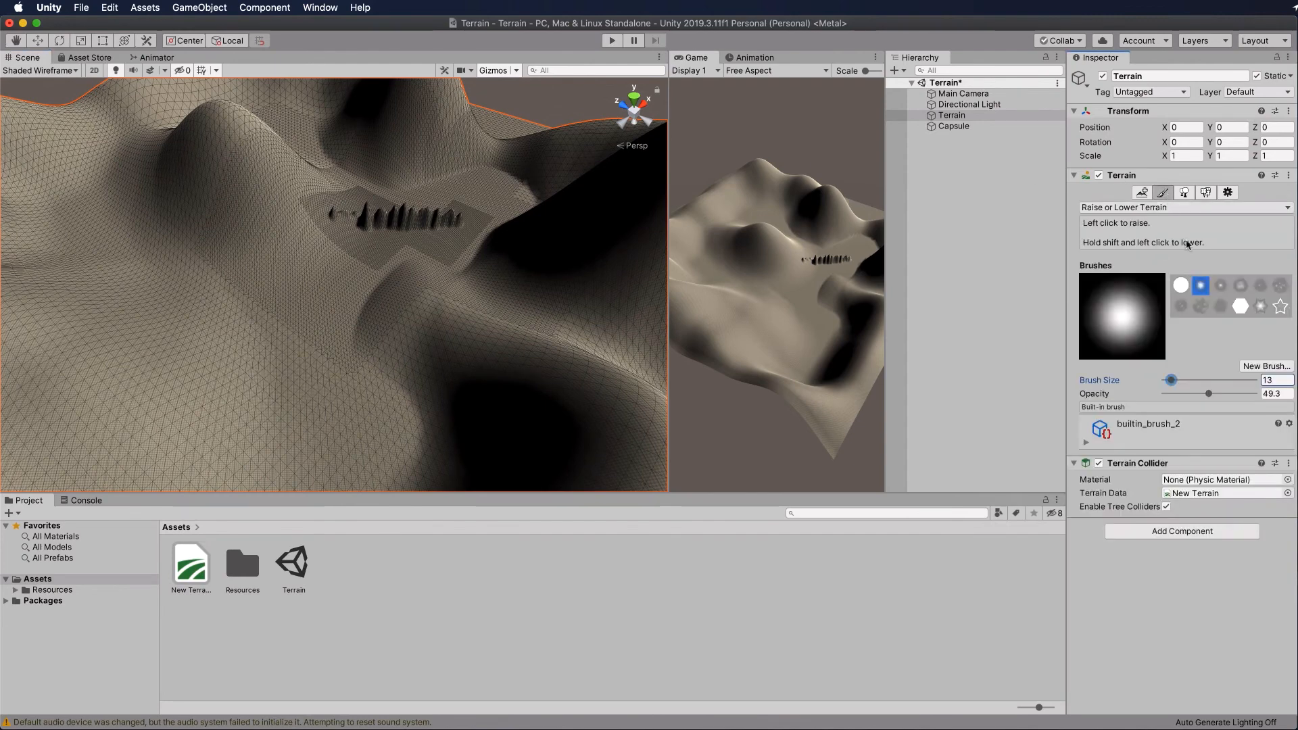
{"action": "left_click", "coordinate": [274, 192]}
{"action": "mouse_move", "coordinate": [269, 198]}
{"action": "left_mouse_down"}
{"action": "mouse_move", "coordinate": [204, 182]}
{"action": "mouse_move", "coordinate": [224, 181]}
{"action": "left_mouse_up"}
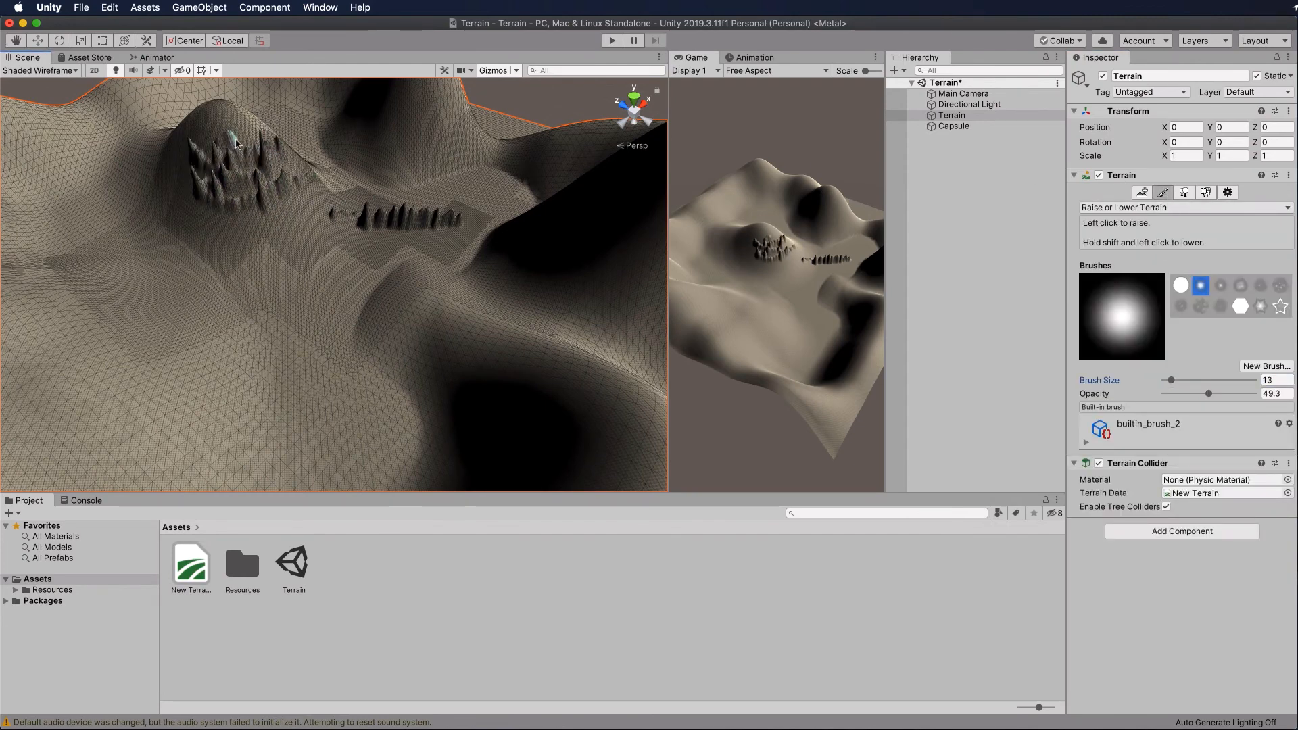
- Scatter curved trails of small bumps across the valley floor below the spiked hill and along the valley beside it
{"action": "scroll", "coordinate": [300, 175], "scroll_direction": "down", "scroll_amount": 3}
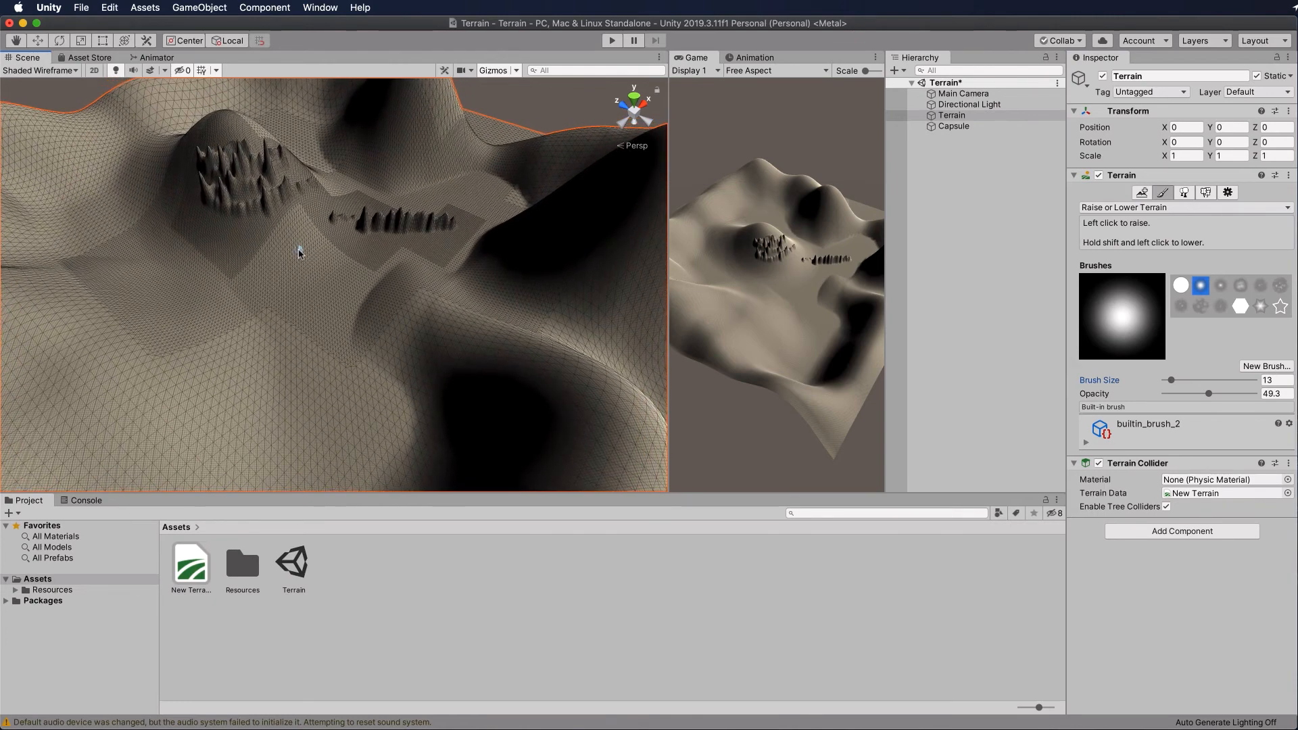
{"action": "mouse_move", "coordinate": [299, 251]}
{"action": "left_mouse_down"}
{"action": "mouse_move", "coordinate": [284, 279]}
{"action": "mouse_move", "coordinate": [321, 321]}
{"action": "mouse_move", "coordinate": [349, 267]}
{"action": "mouse_move", "coordinate": [372, 284]}
{"action": "mouse_move", "coordinate": [400, 269]}
{"action": "mouse_move", "coordinate": [433, 332]}
{"action": "mouse_move", "coordinate": [428, 276]}
{"action": "left_mouse_up"}
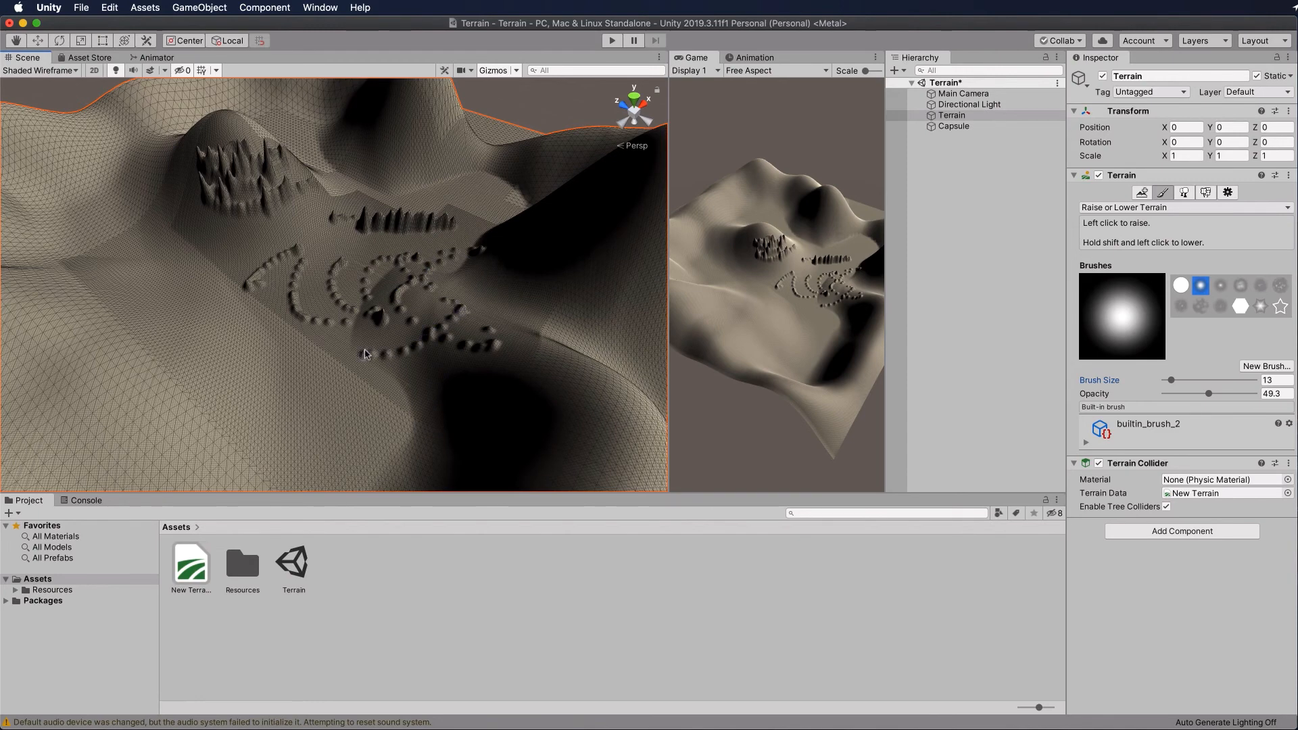
{"action": "scroll", "coordinate": [328, 253], "scroll_direction": "down", "scroll_amount": 6}
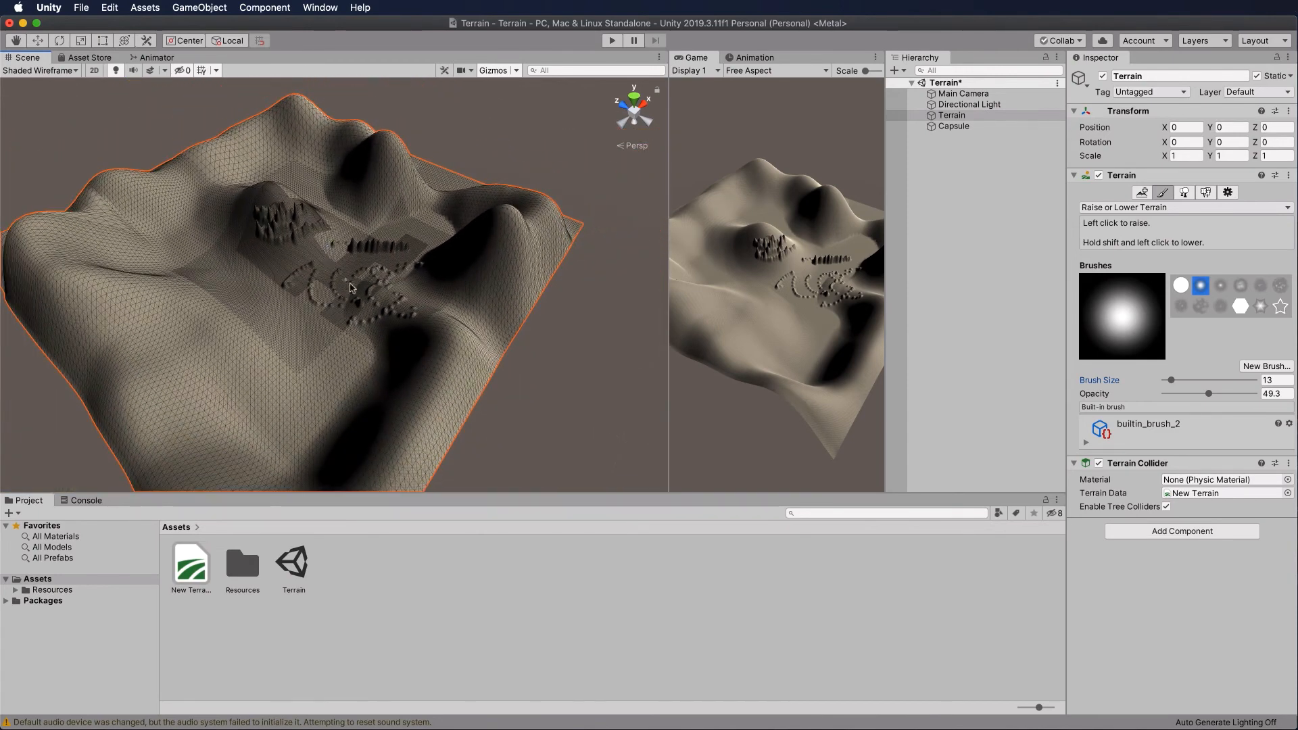
{"action": "left_click_drag", "start_coordinate": [238, 243], "coordinate": [232, 306]}
{"action": "mouse_move", "coordinate": [181, 231]}
{"action": "left_mouse_down"}
{"action": "mouse_move", "coordinate": [173, 246]}
{"action": "mouse_move", "coordinate": [250, 316]}
{"action": "left_mouse_up"}
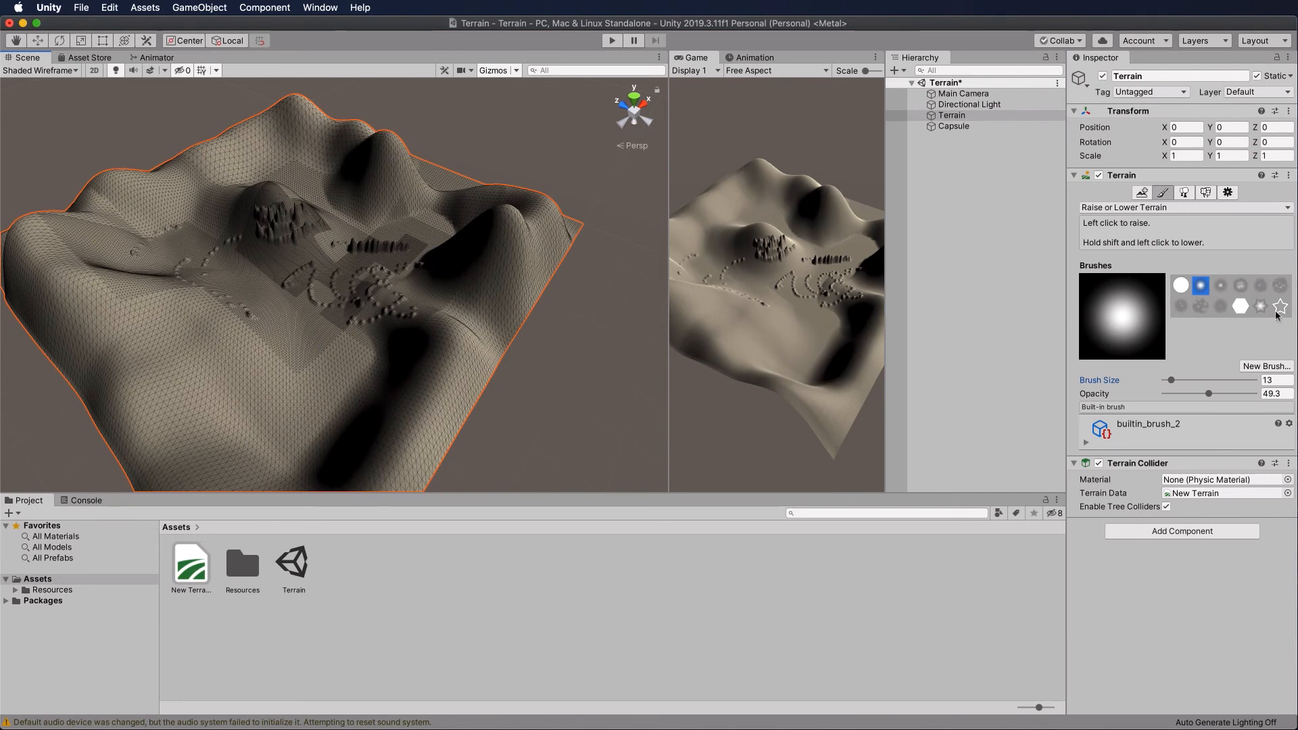
- Sculpt pointed peaks and uneven ridges along the terrain's far edges with builtin_brush_3 at brush size 158
{"action": "left_click", "coordinate": [1221, 286]}
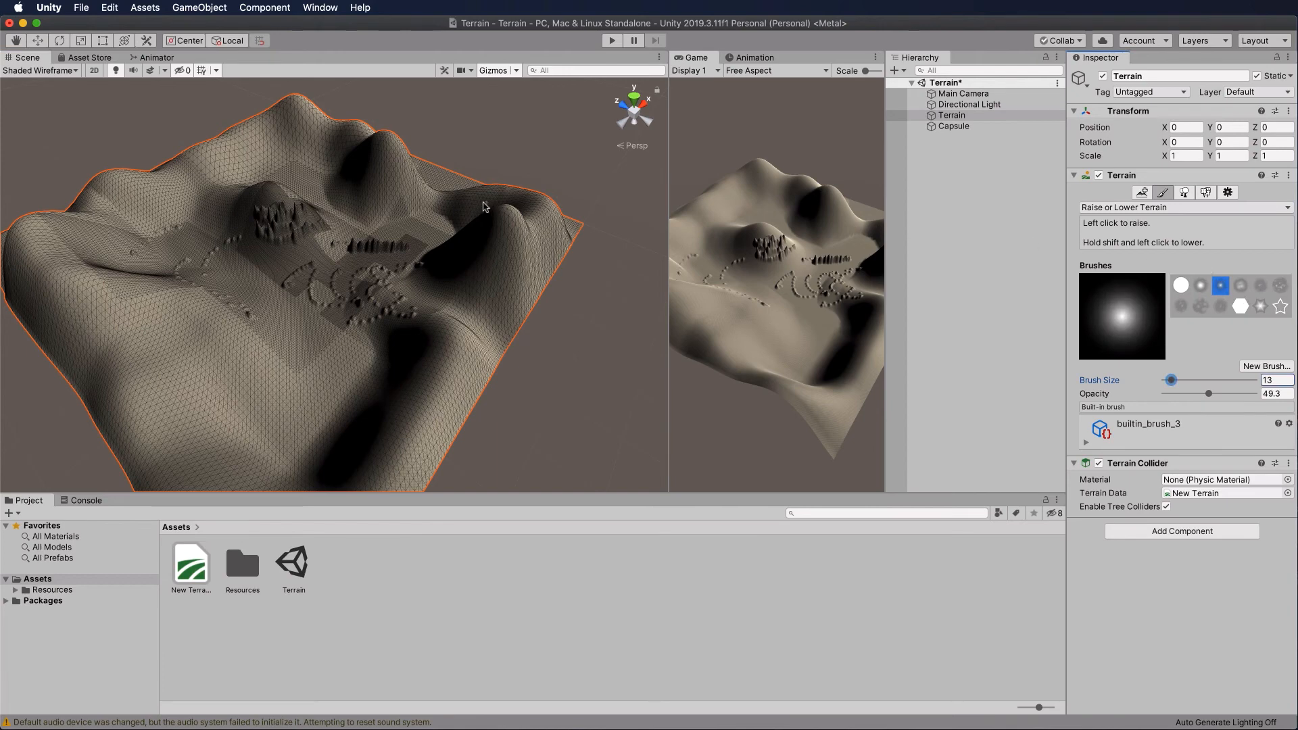
{"action": "left_click_drag", "start_coordinate": [465, 190], "coordinate": [438, 187]}
{"action": "left_click_drag", "start_coordinate": [508, 253], "coordinate": [468, 248]}
{"action": "mouse_move", "coordinate": [388, 160]}
{"action": "left_mouse_down"}
{"action": "mouse_move", "coordinate": [398, 186]}
{"action": "mouse_move", "coordinate": [386, 163]}
{"action": "left_mouse_up"}
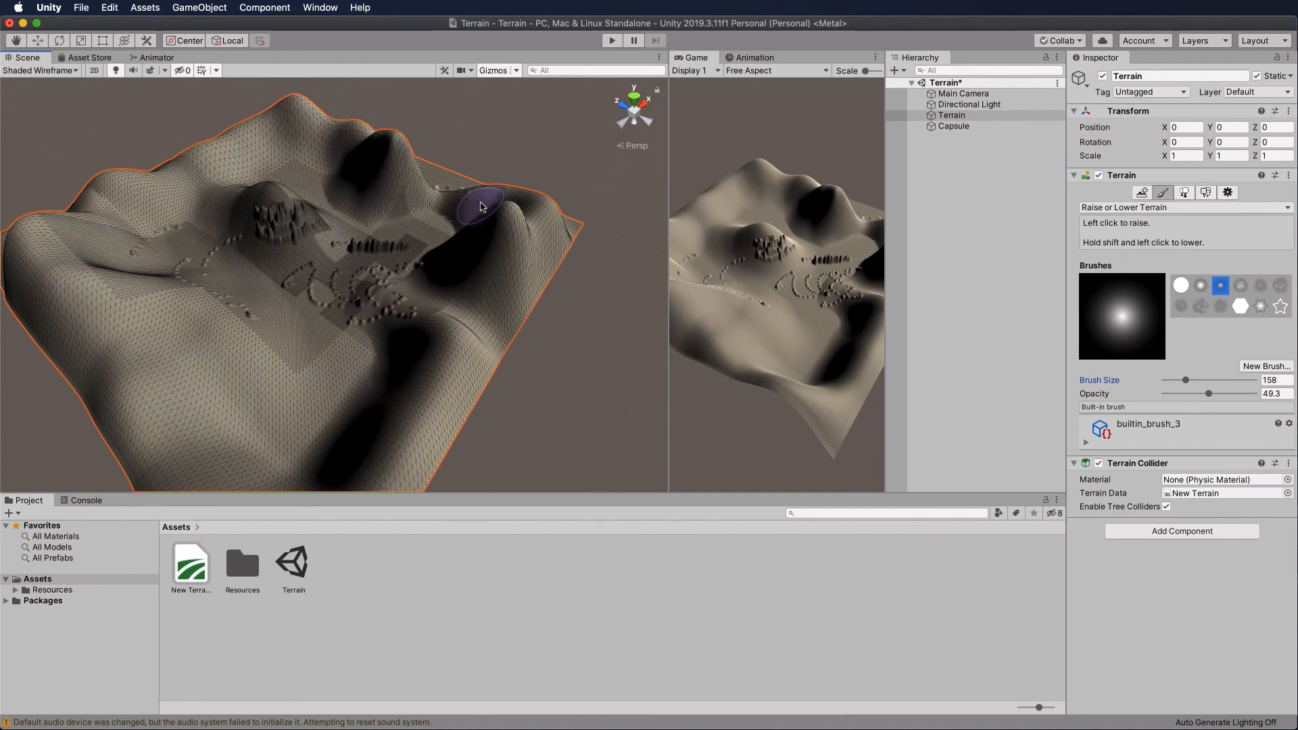
{"action": "mouse_move", "coordinate": [402, 152]}
{"action": "left_mouse_down"}
{"action": "mouse_move", "coordinate": [380, 150]}
{"action": "mouse_move", "coordinate": [435, 178]}
{"action": "mouse_move", "coordinate": [440, 197]}
{"action": "mouse_move", "coordinate": [504, 215]}
{"action": "mouse_move", "coordinate": [463, 197]}
{"action": "left_mouse_up"}
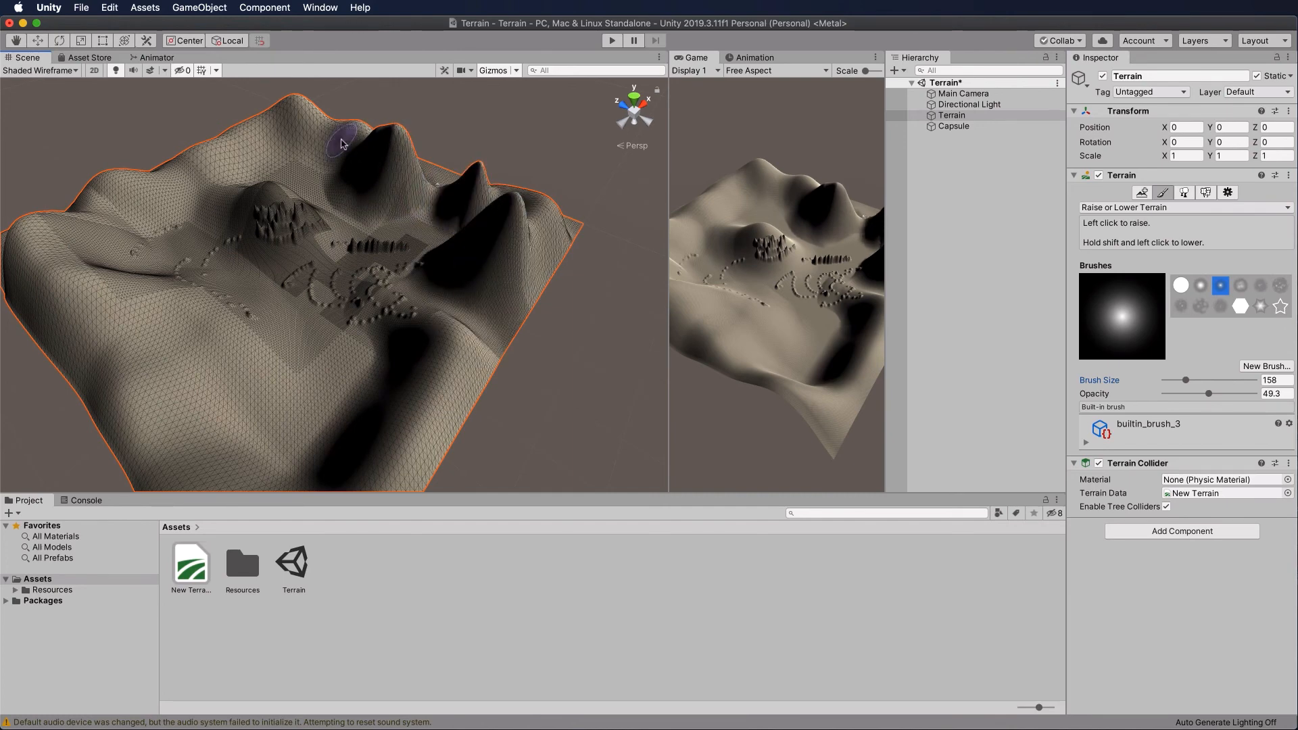
{"action": "mouse_move", "coordinate": [333, 137]}
{"action": "left_mouse_down"}
{"action": "mouse_move", "coordinate": [304, 112]}
{"action": "mouse_move", "coordinate": [274, 115]}
{"action": "mouse_move", "coordinate": [290, 159]}
{"action": "mouse_move", "coordinate": [290, 145]}
{"action": "mouse_move", "coordinate": [275, 160]}
{"action": "mouse_move", "coordinate": [217, 160]}
{"action": "mouse_move", "coordinate": [174, 181]}
{"action": "mouse_move", "coordinate": [171, 197]}
{"action": "left_mouse_up"}
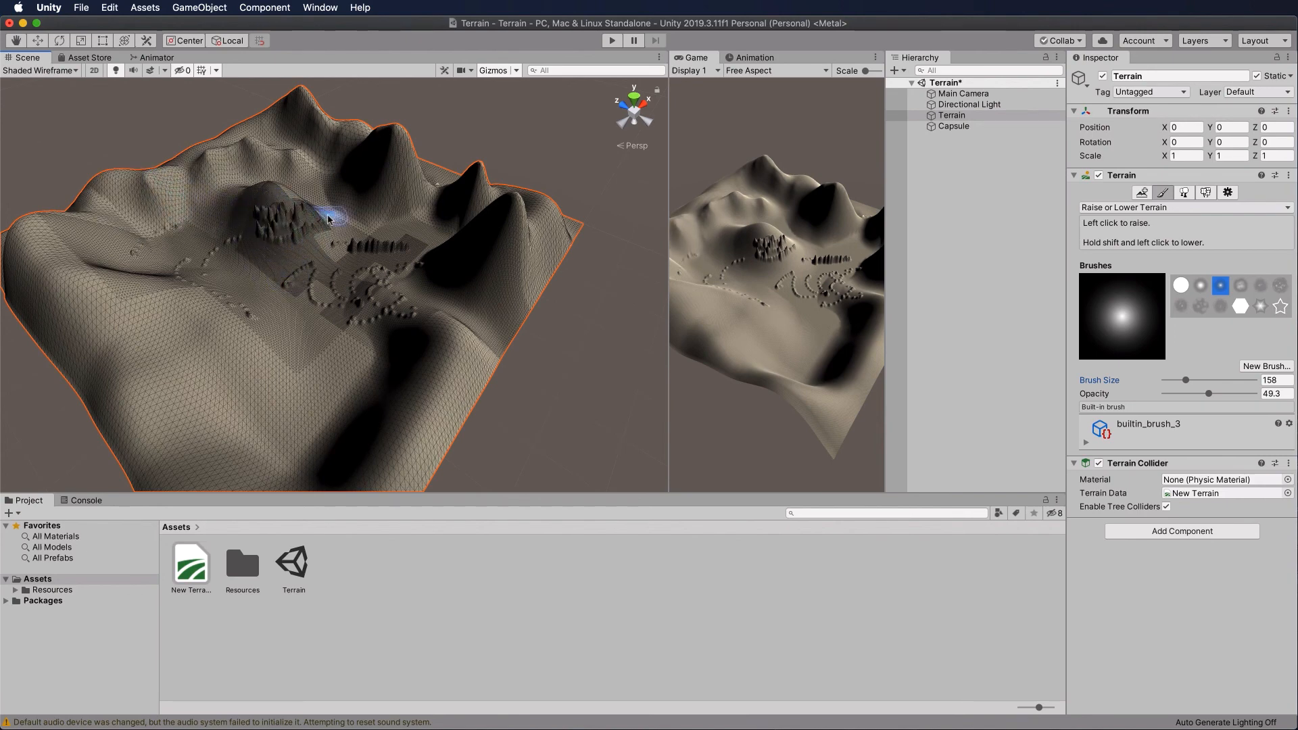
{"action": "mouse_move", "coordinate": [122, 190]}
{"action": "left_mouse_down", "text": "shift"}
{"action": "mouse_move", "coordinate": [145, 191]}
{"action": "mouse_move", "coordinate": [111, 217]}
{"action": "mouse_move", "coordinate": [153, 210]}
{"action": "mouse_move", "coordinate": [145, 237]}
{"action": "mouse_move", "coordinate": [188, 198]}
{"action": "mouse_move", "coordinate": [189, 230]}
{"action": "mouse_move", "coordinate": [174, 238]}
{"action": "mouse_move", "coordinate": [247, 165]}
{"action": "mouse_move", "coordinate": [395, 196]}
{"action": "mouse_move", "coordinate": [422, 227]}
{"action": "mouse_move", "coordinate": [414, 197]}
{"action": "mouse_move", "coordinate": [357, 197]}
{"action": "mouse_move", "coordinate": [352, 238]}
{"action": "left_mouse_up", "text": "shift"}
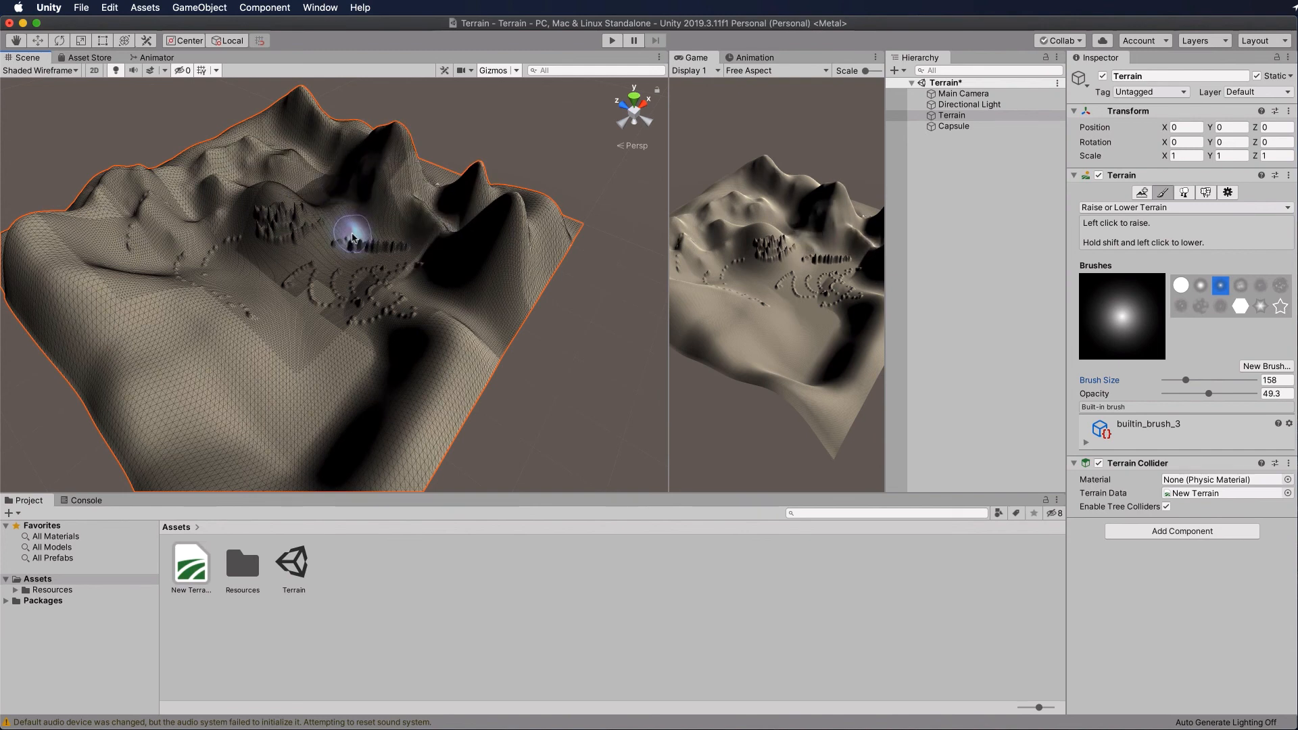